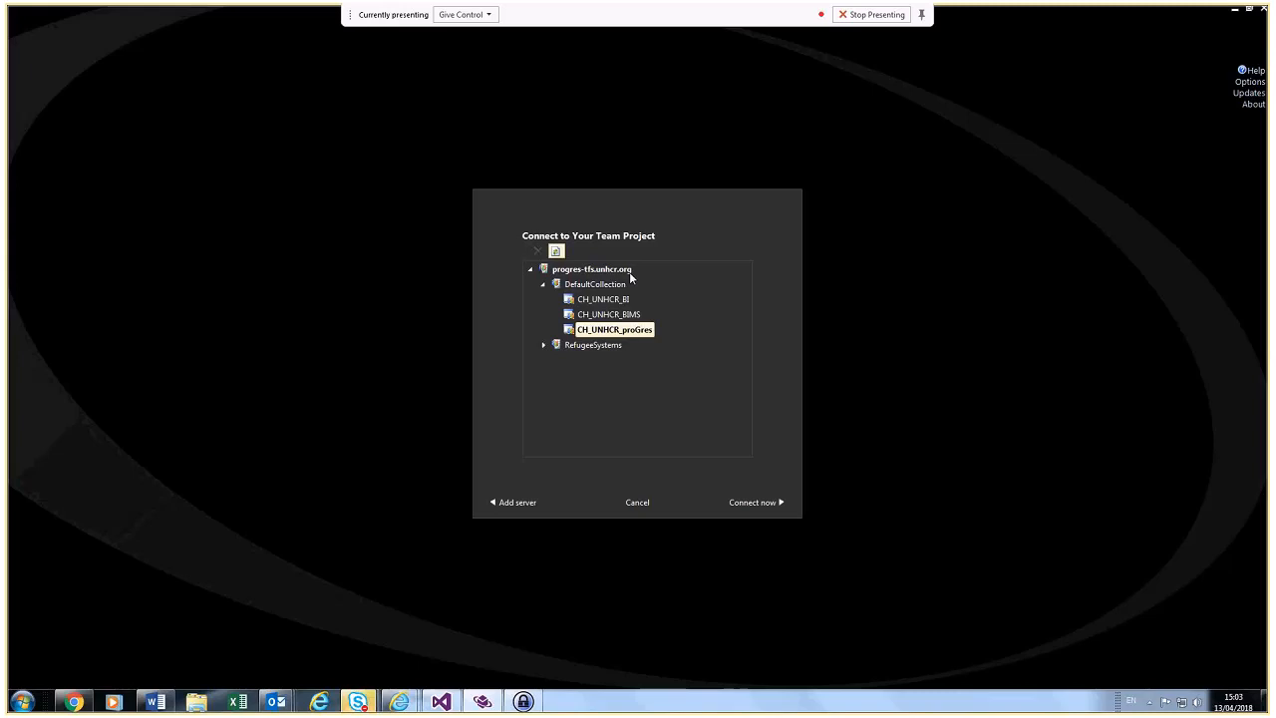
# Step: Connect to the CashAssist project under RefugeeSystems, closing all open items
pyautogui.click(545, 344)
pyautogui.click(590, 347)
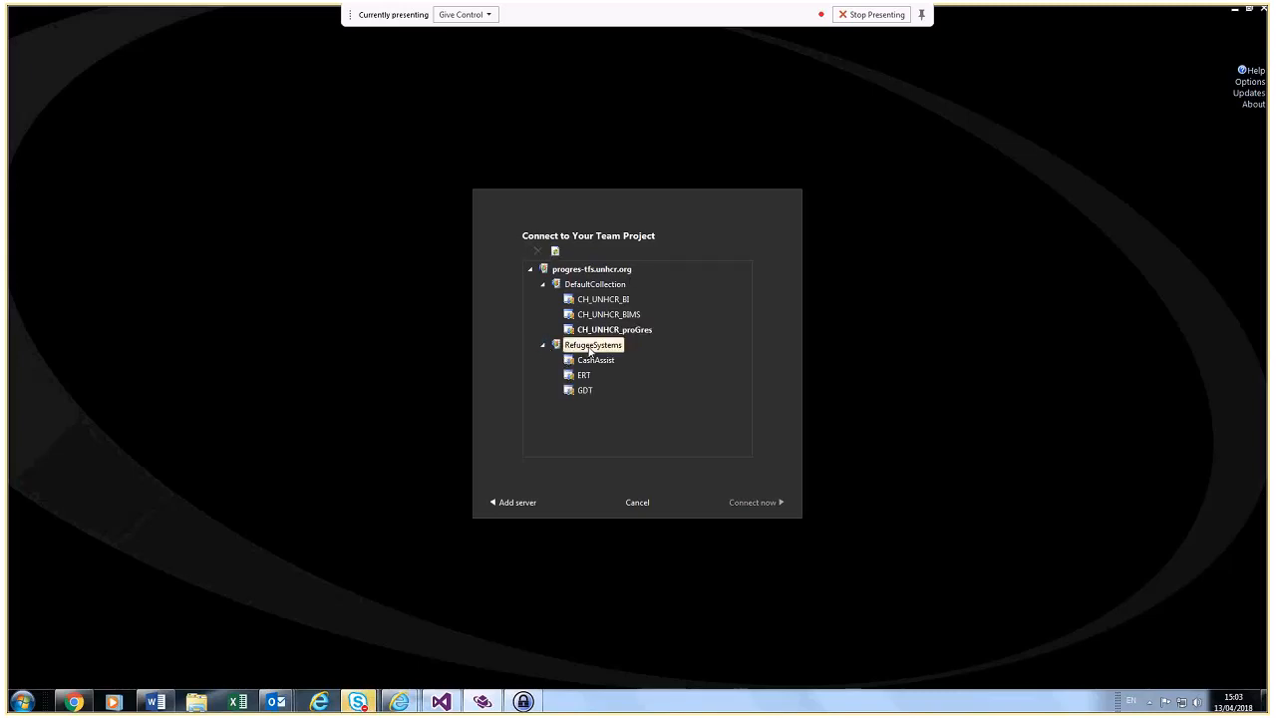
pyautogui.click(596, 362)
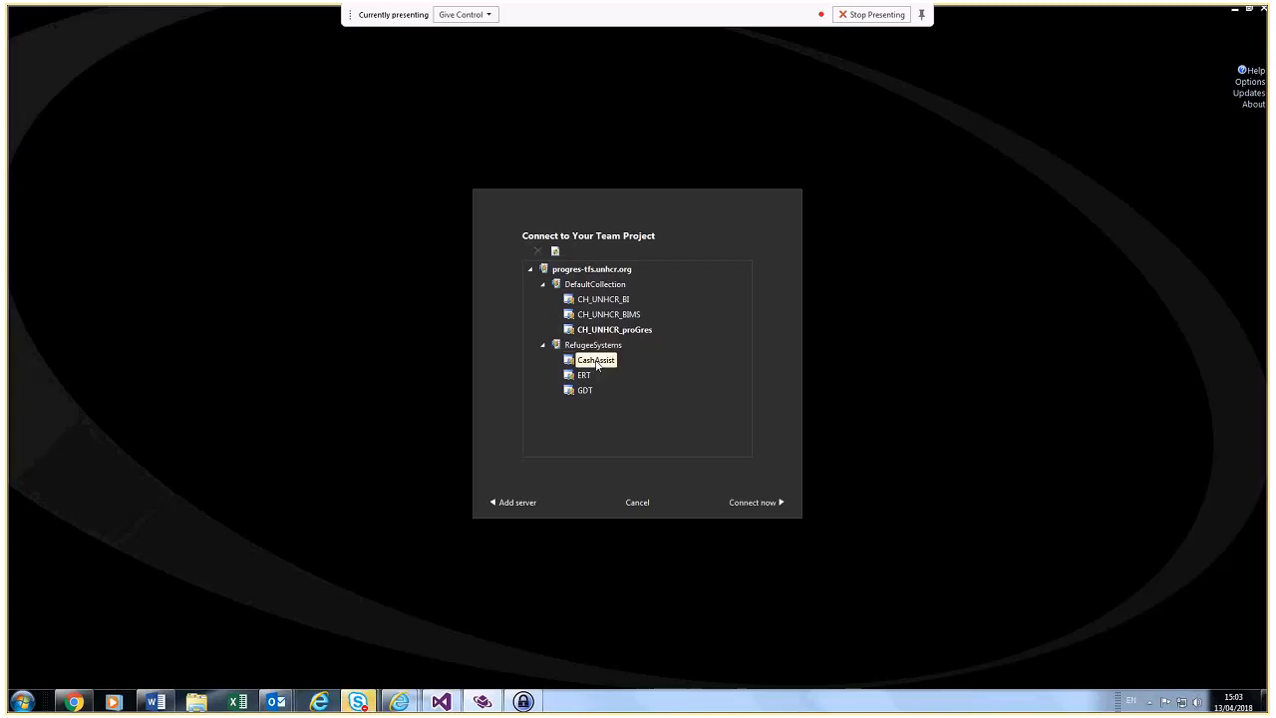
pyautogui.click(617, 345)
pyautogui.click(601, 361)
pyautogui.click(621, 333)
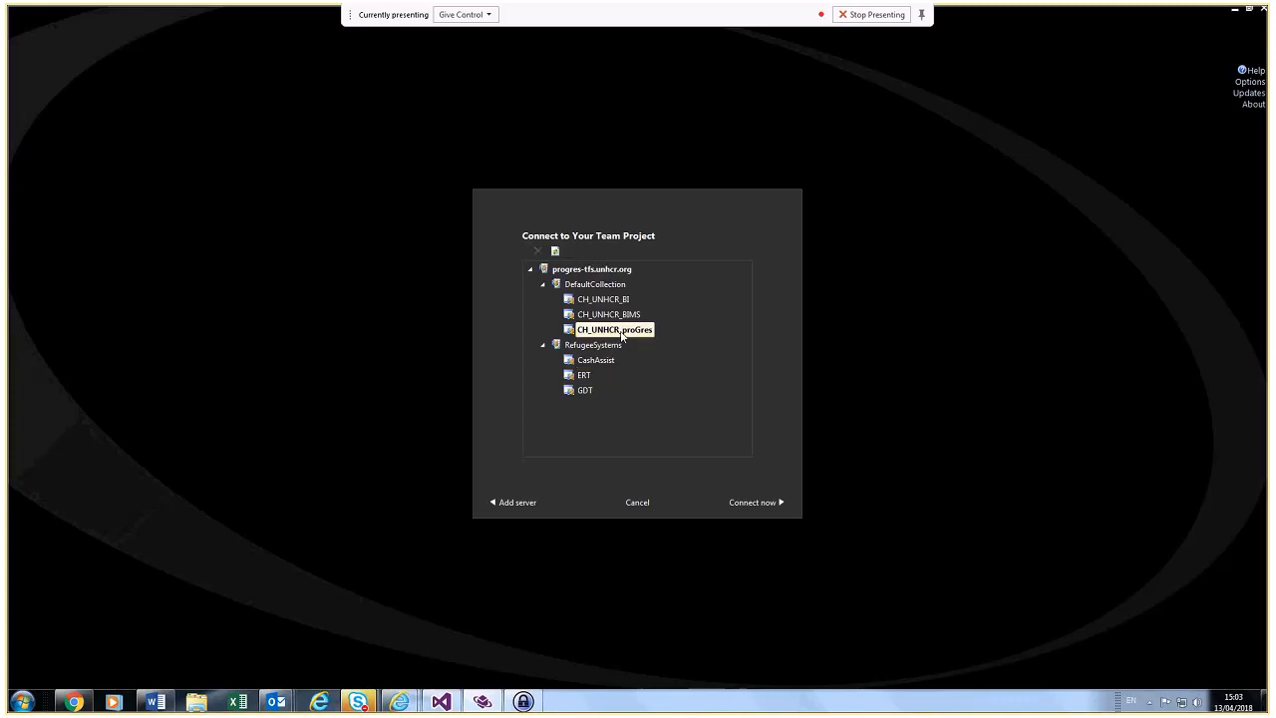
pyautogui.doubleClick(610, 361)
pyautogui.click(634, 385)
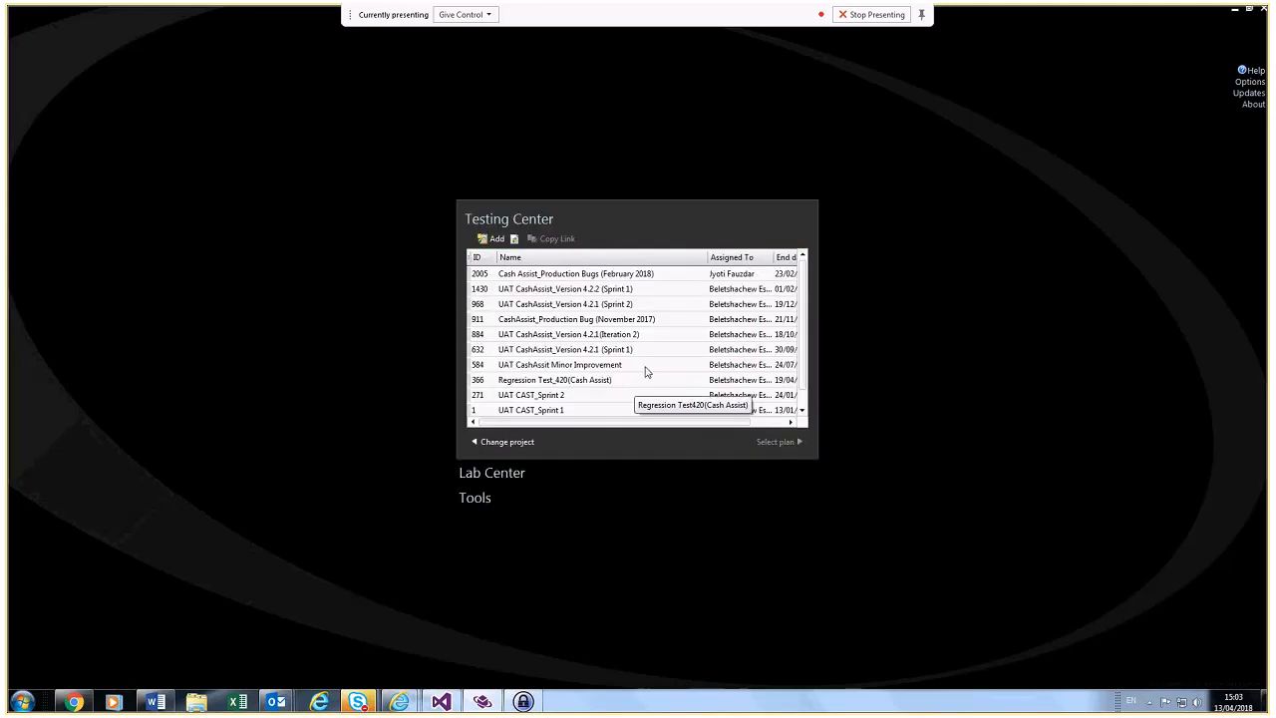
# Step: Open test plan 1430 UAT CashAssist_Version 4.2.2 (Sprint 1)
pyautogui.click(628, 290)
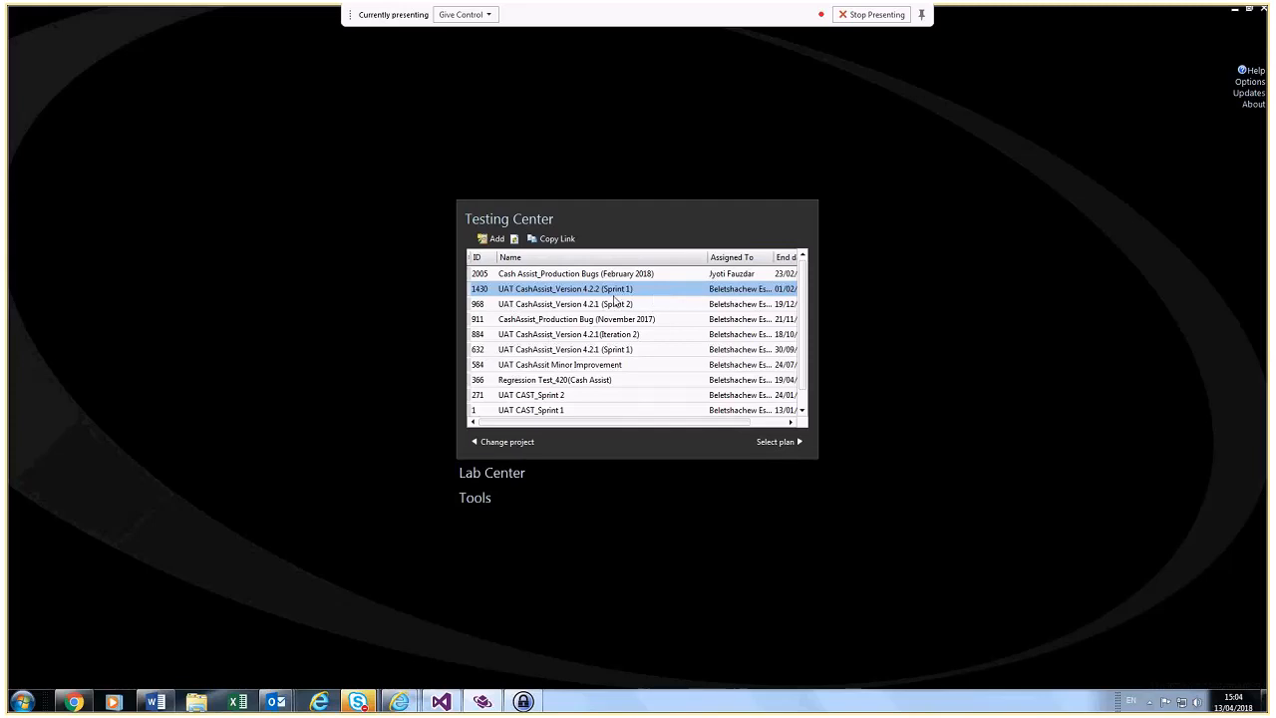
pyautogui.doubleClick(565, 290)
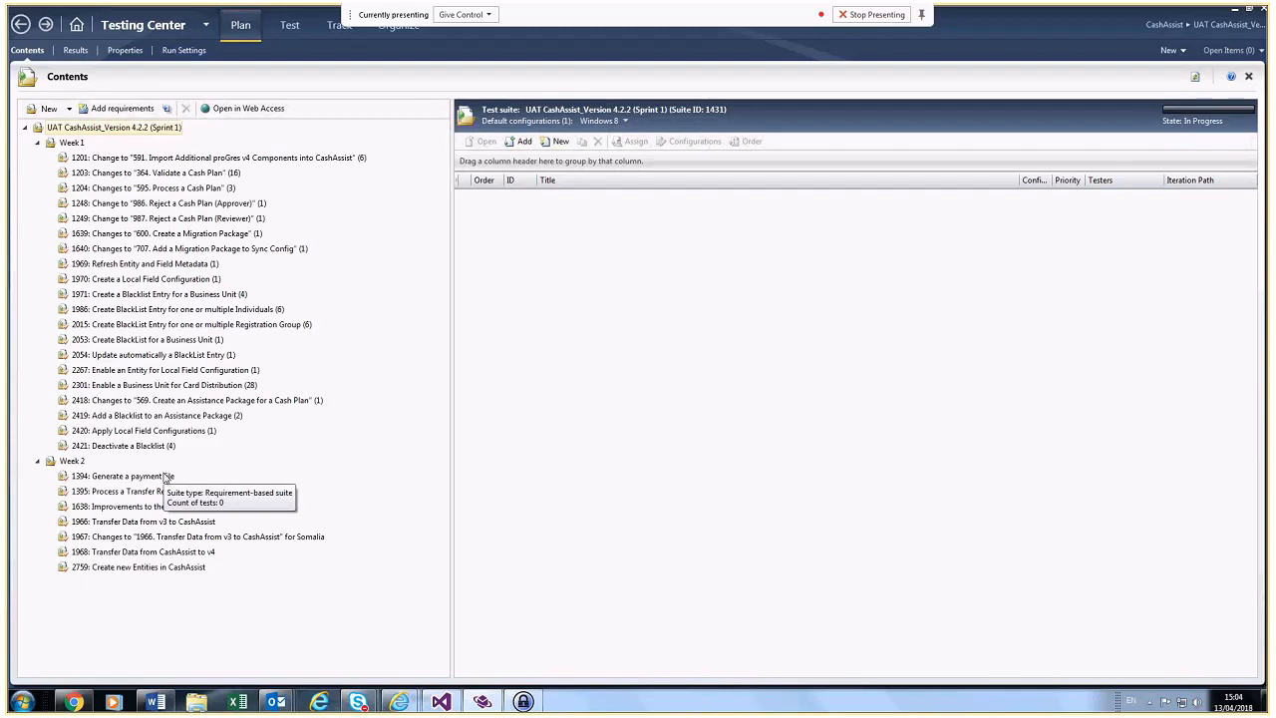
# Step: Select suite 1201 and show the plan's Results charts
pyautogui.click(197, 159)
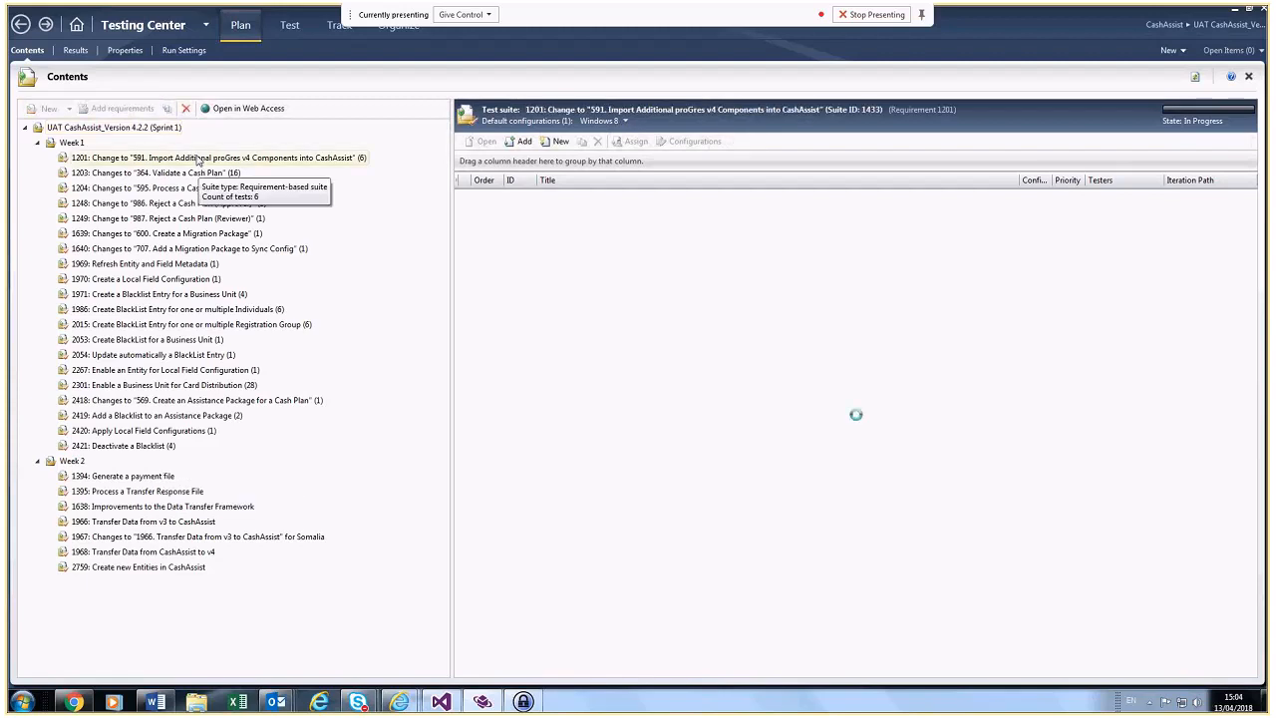
pyautogui.click(76, 50)
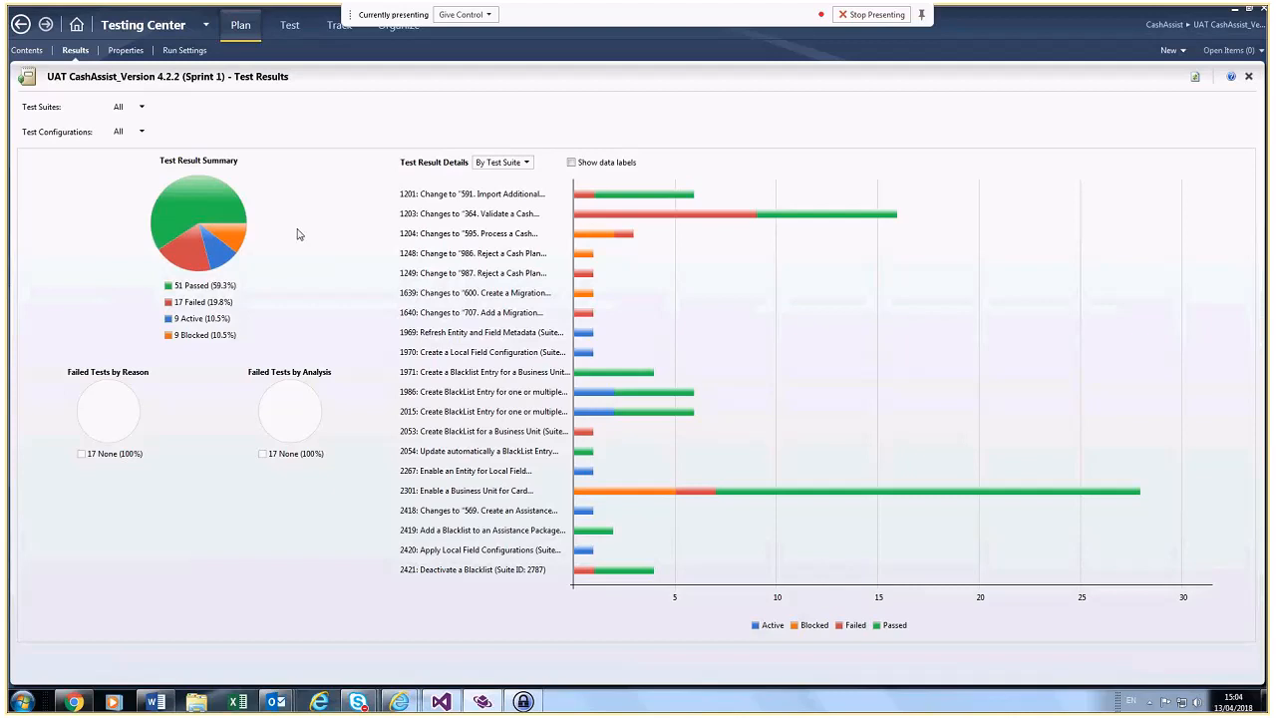
# Step: Group the test result details By Tester with data labels shown, then return to Contents
pyautogui.click(526, 163)
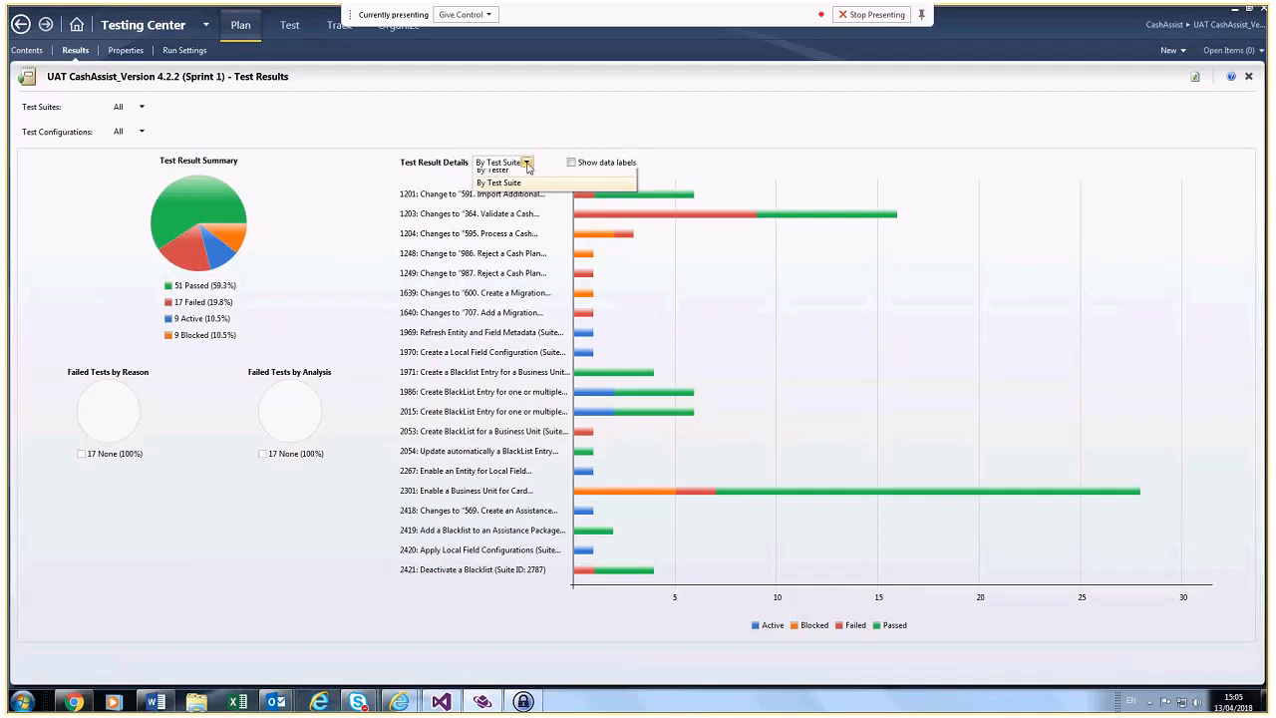
pyautogui.click(523, 173)
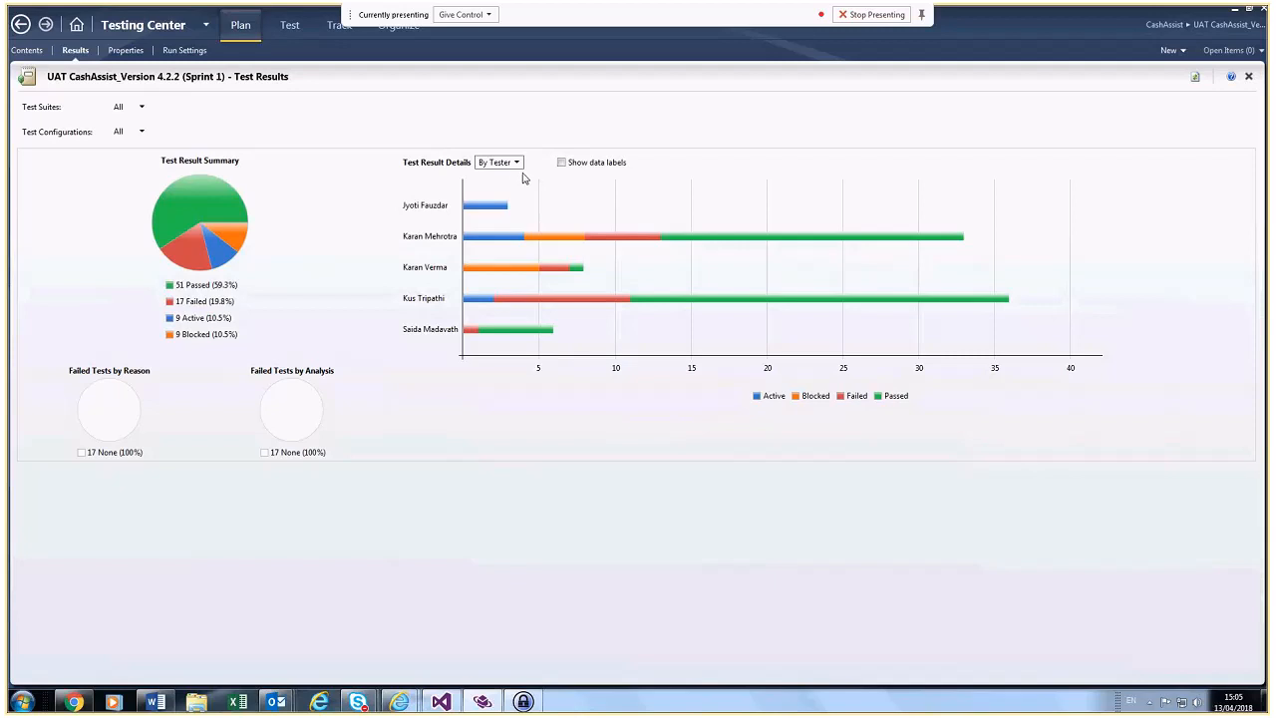
pyautogui.click(517, 162)
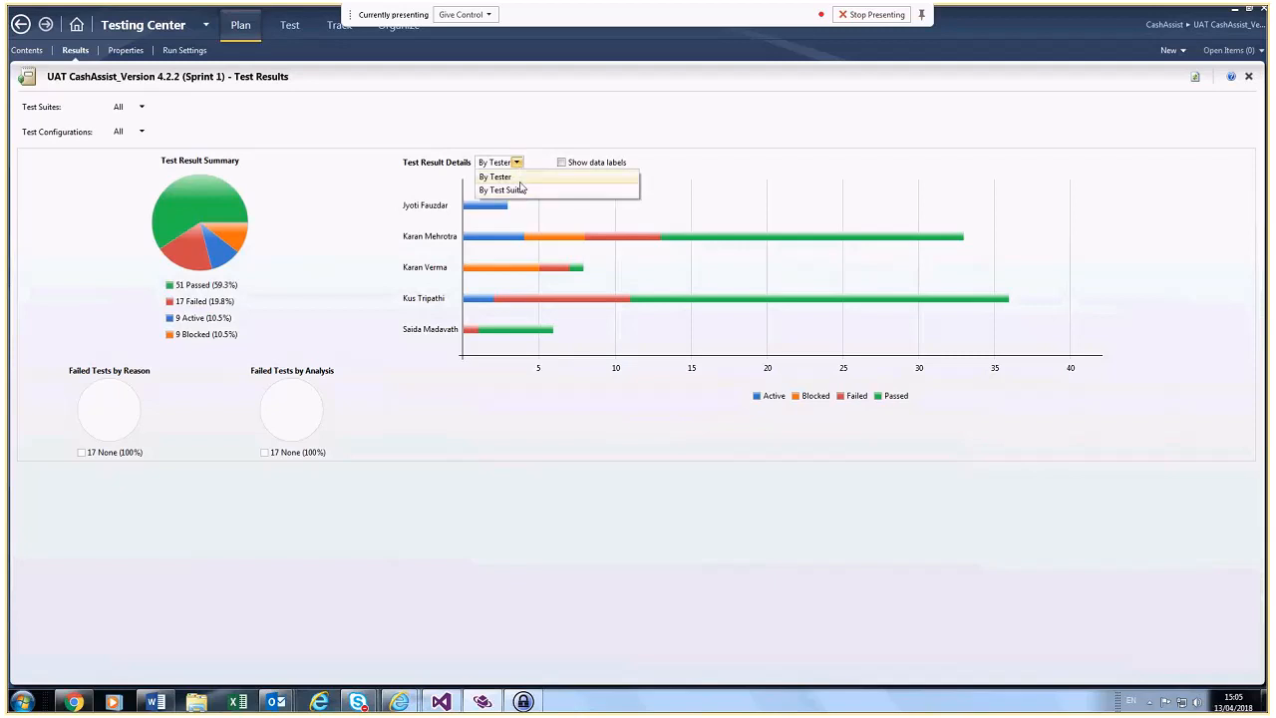
pyautogui.click(522, 177)
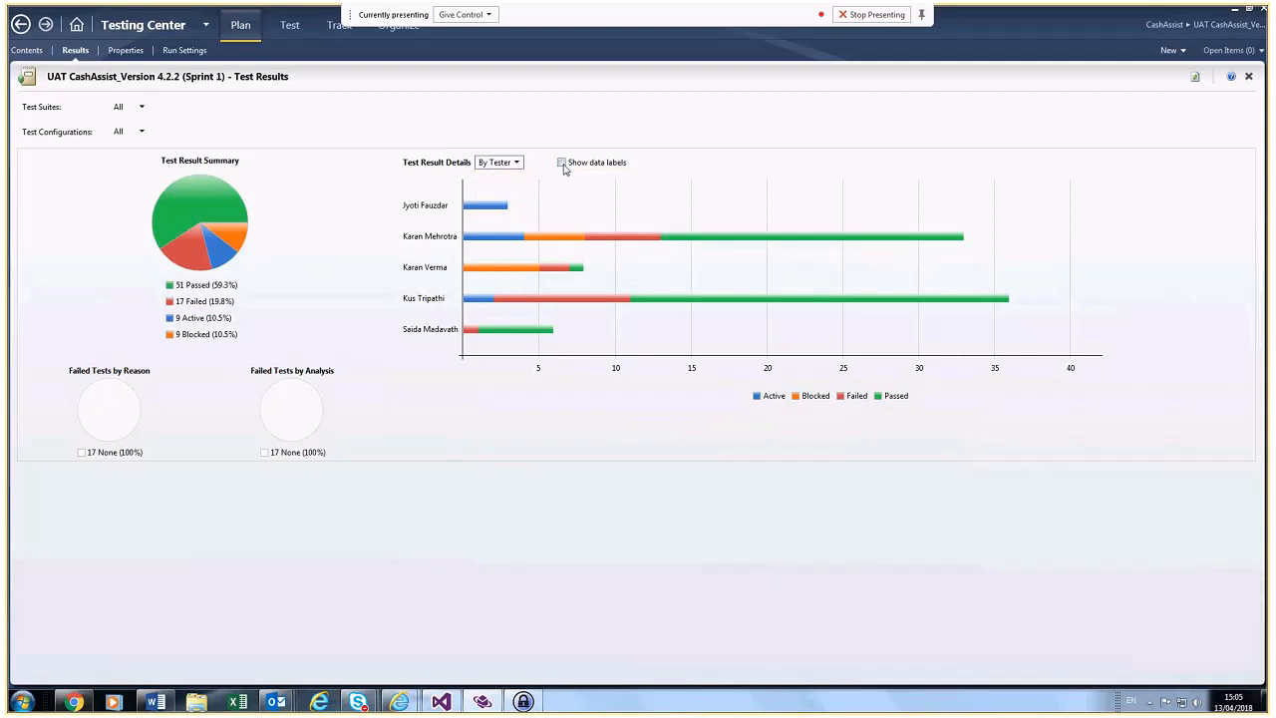
pyautogui.click(562, 162)
pyautogui.click(27, 50)
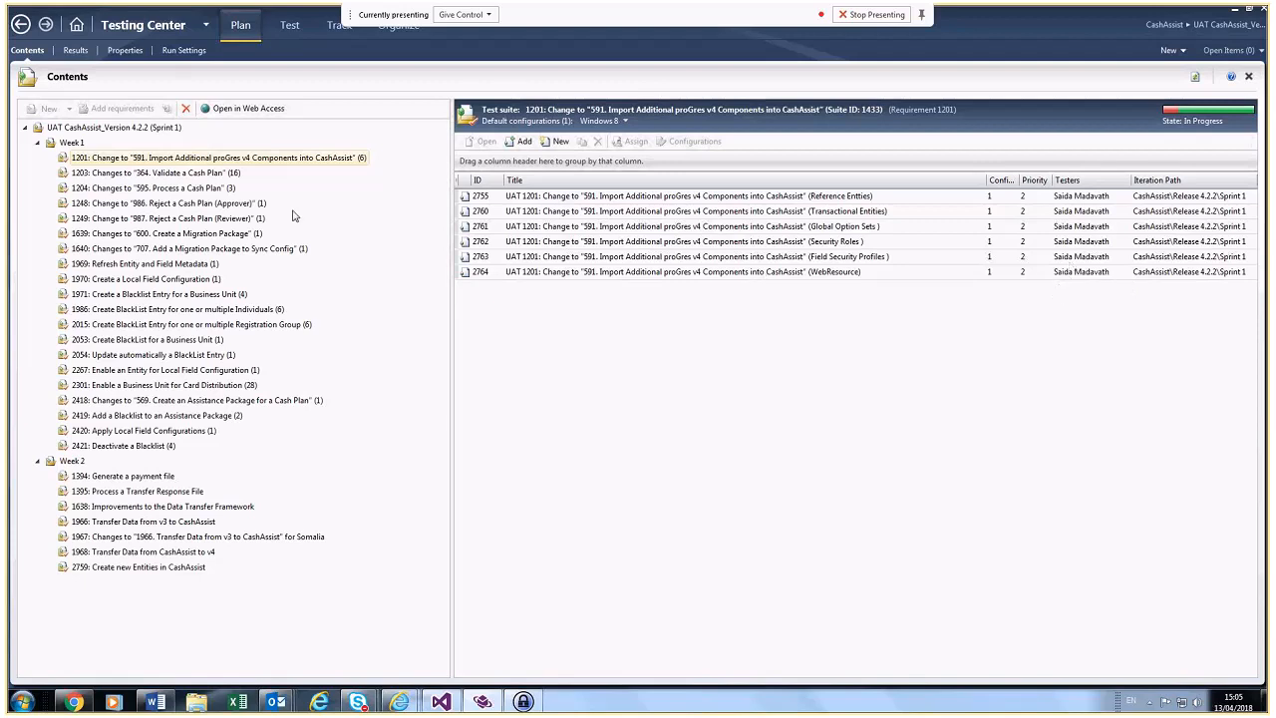
# Step: Browse suites 1203 and 1201, ending on suite 1204 Changes to "595. Process a Cash Plan"
pyautogui.click(199, 175)
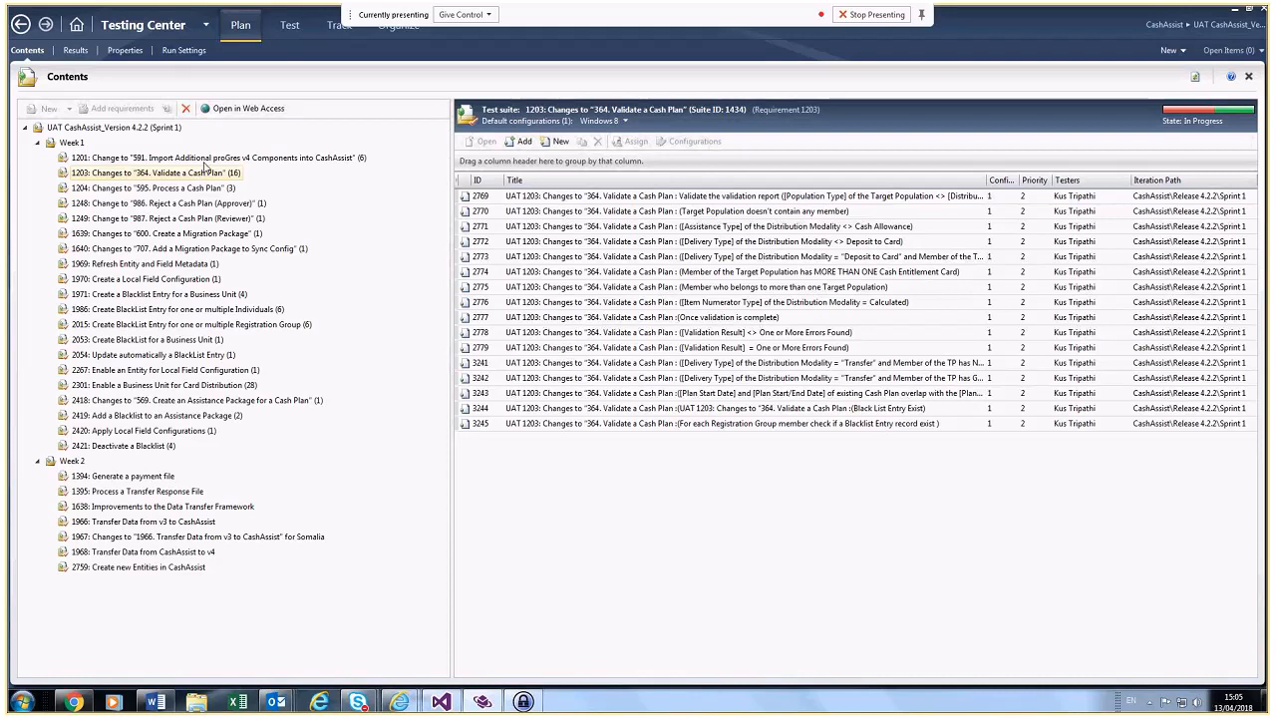
pyautogui.click(204, 160)
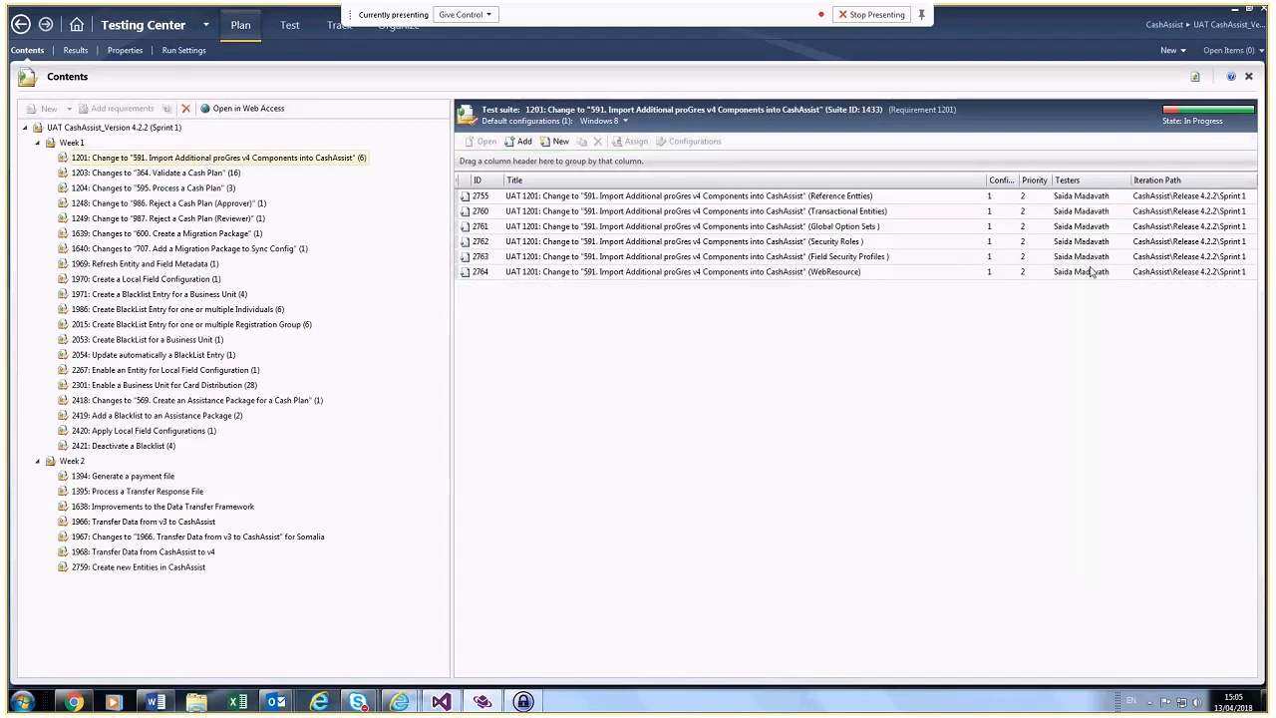
pyautogui.click(189, 174)
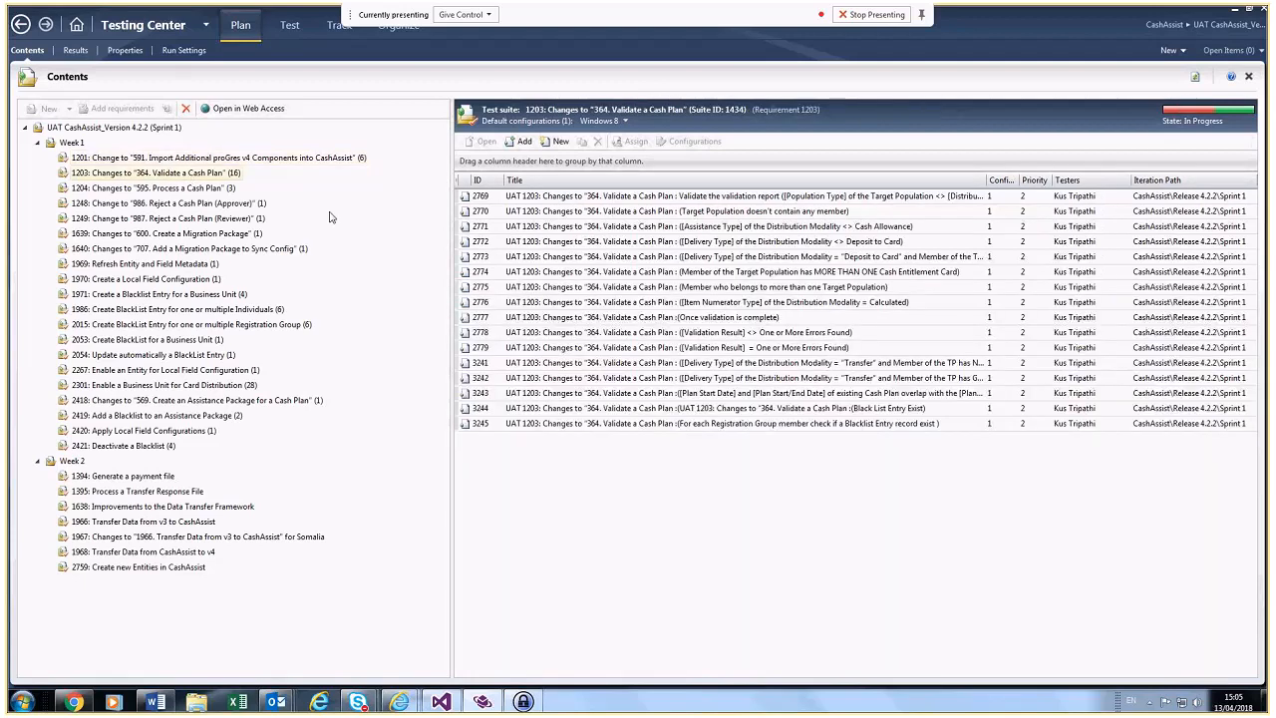
pyautogui.click(212, 188)
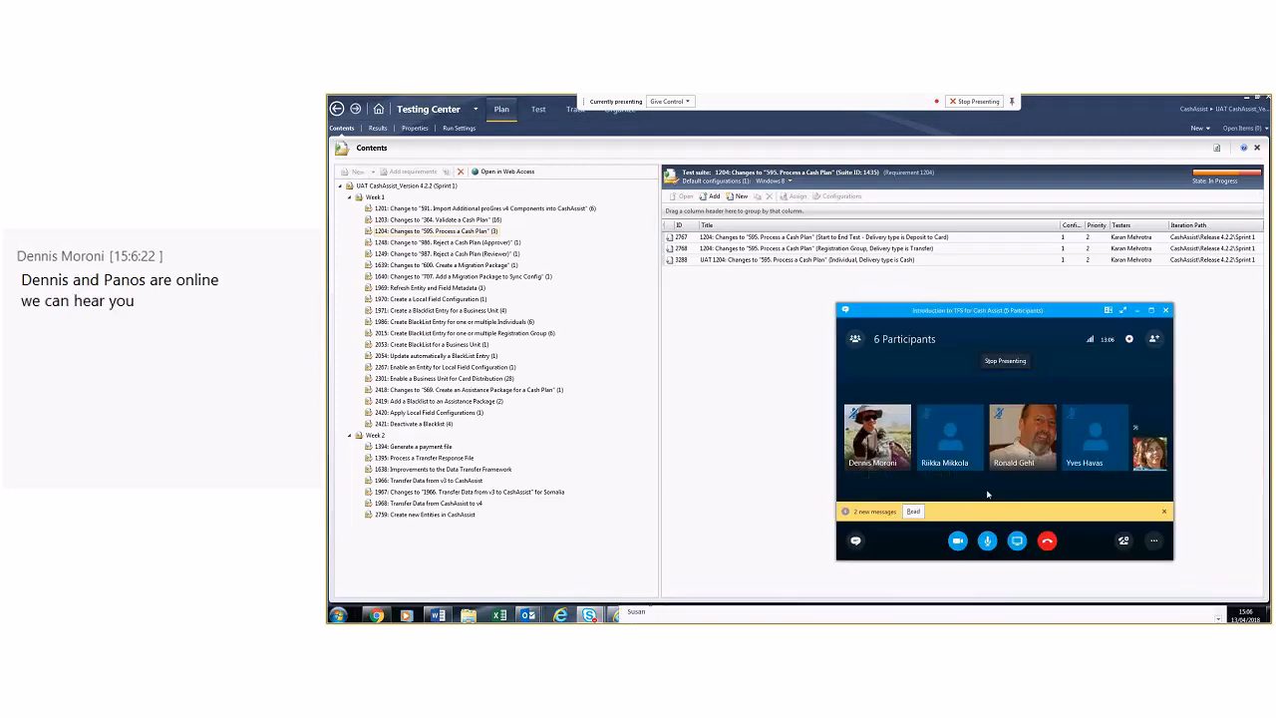
# Step: Reply 'ok' in the Skype meeting chat, then close the chat and minimize the meeting
pyautogui.click(913, 510)
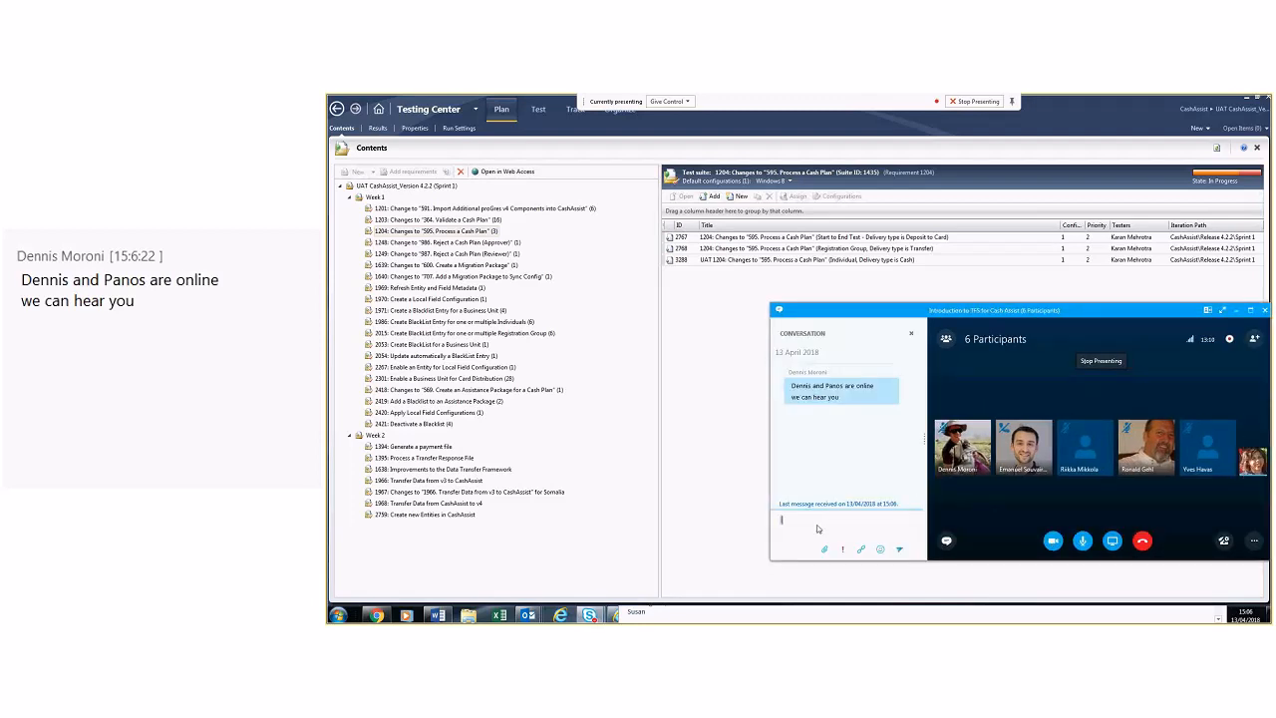
pyautogui.write('NO')
pyautogui.press('BackSpace')
pyautogui.press('BackSpace')
pyautogui.write('ok')
pyautogui.press('Return')
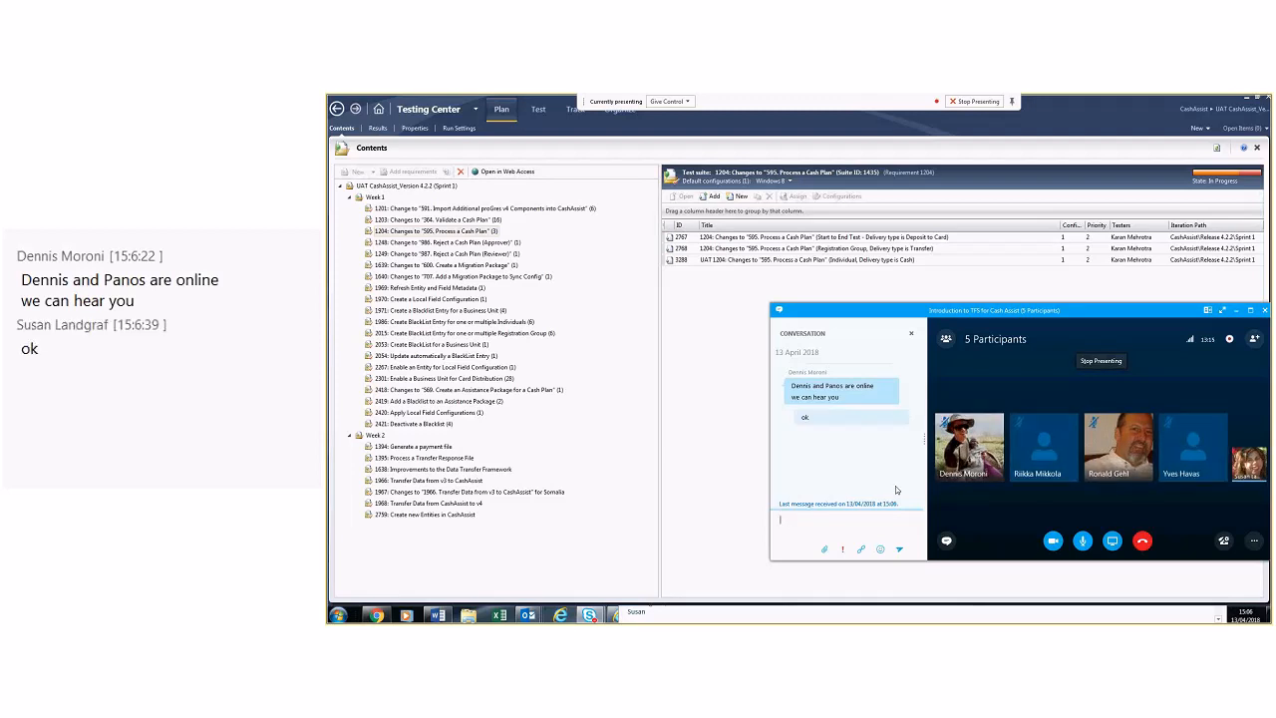
pyautogui.click(946, 540)
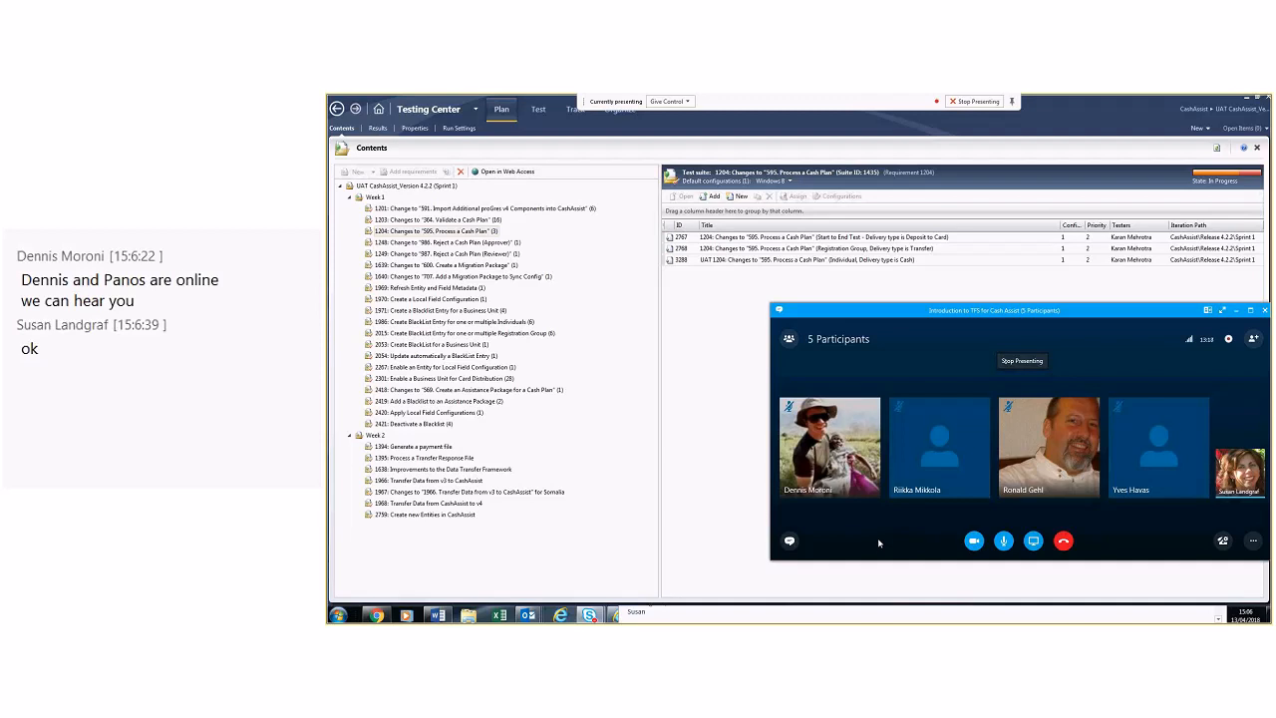
pyautogui.click(688, 384)
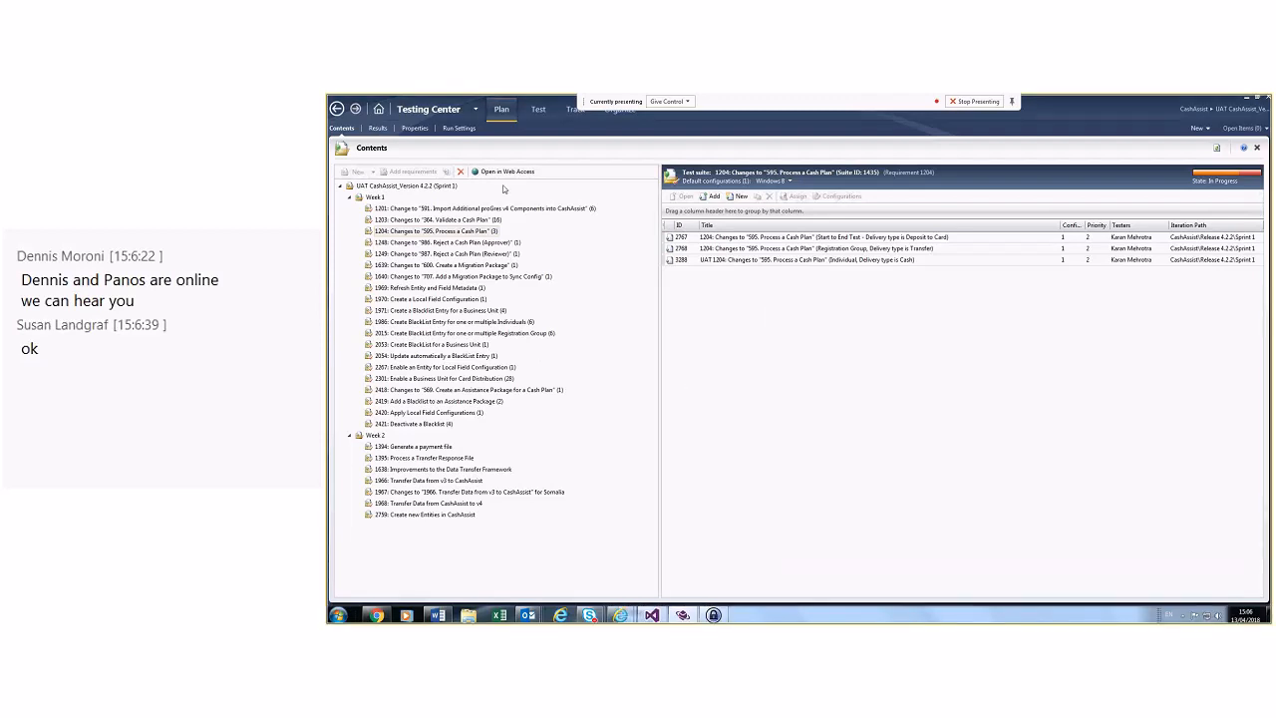
pyautogui.click(381, 113)
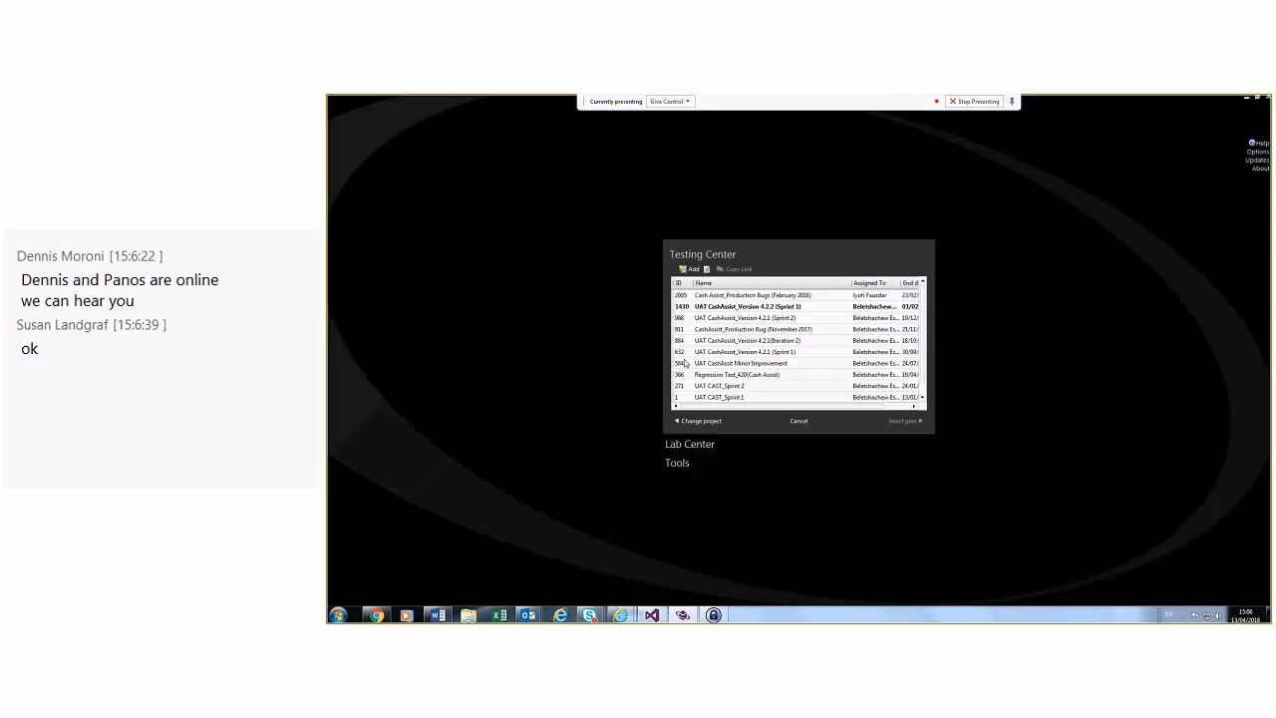
pyautogui.click(719, 420)
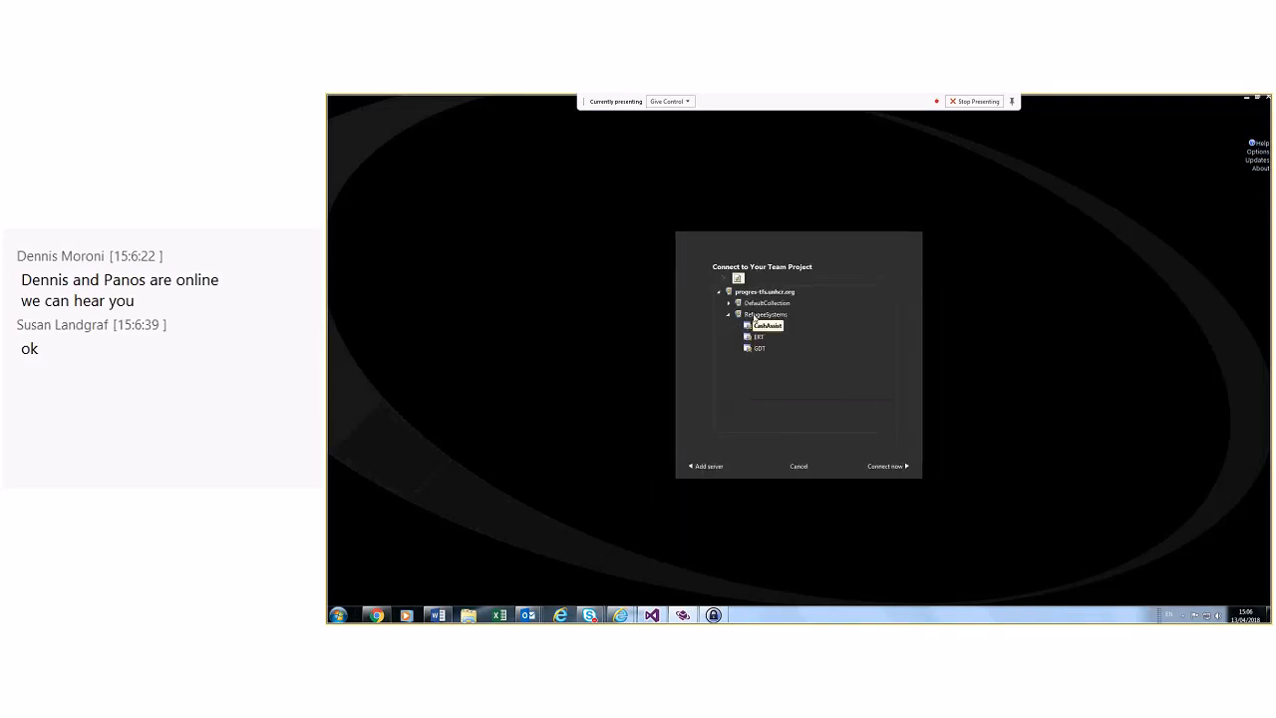
pyautogui.click(729, 303)
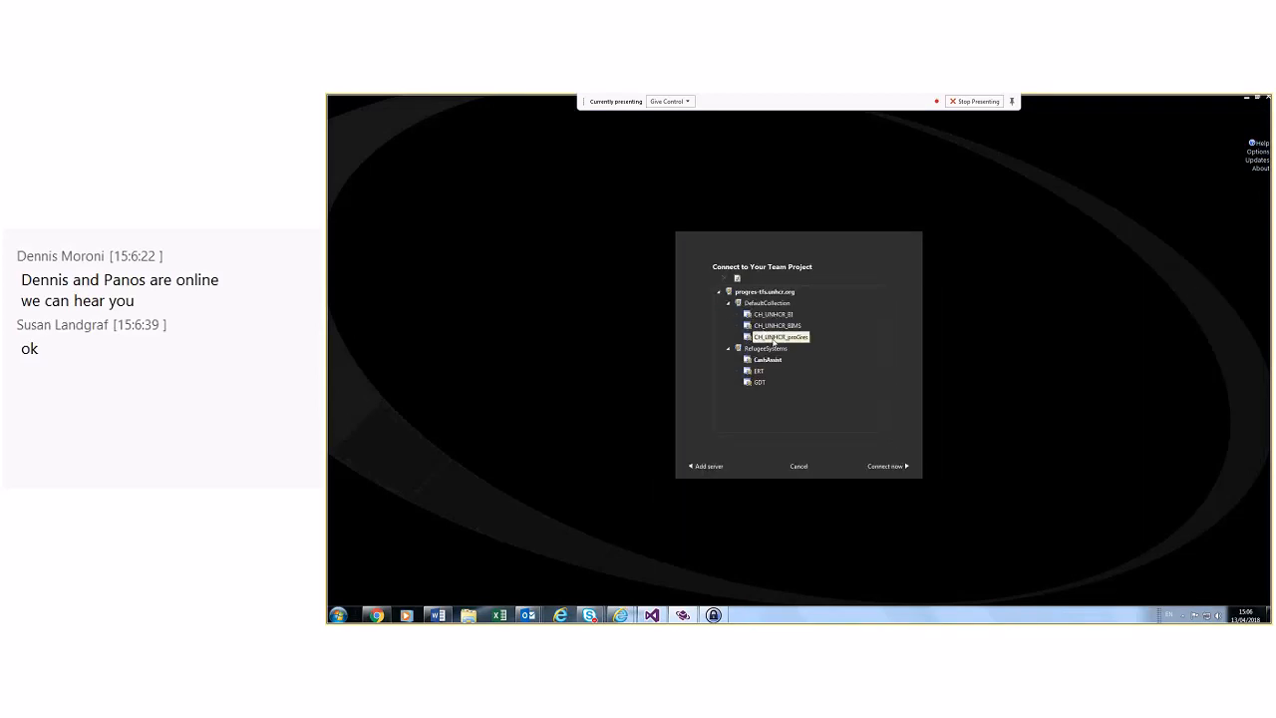
pyautogui.doubleClick(775, 339)
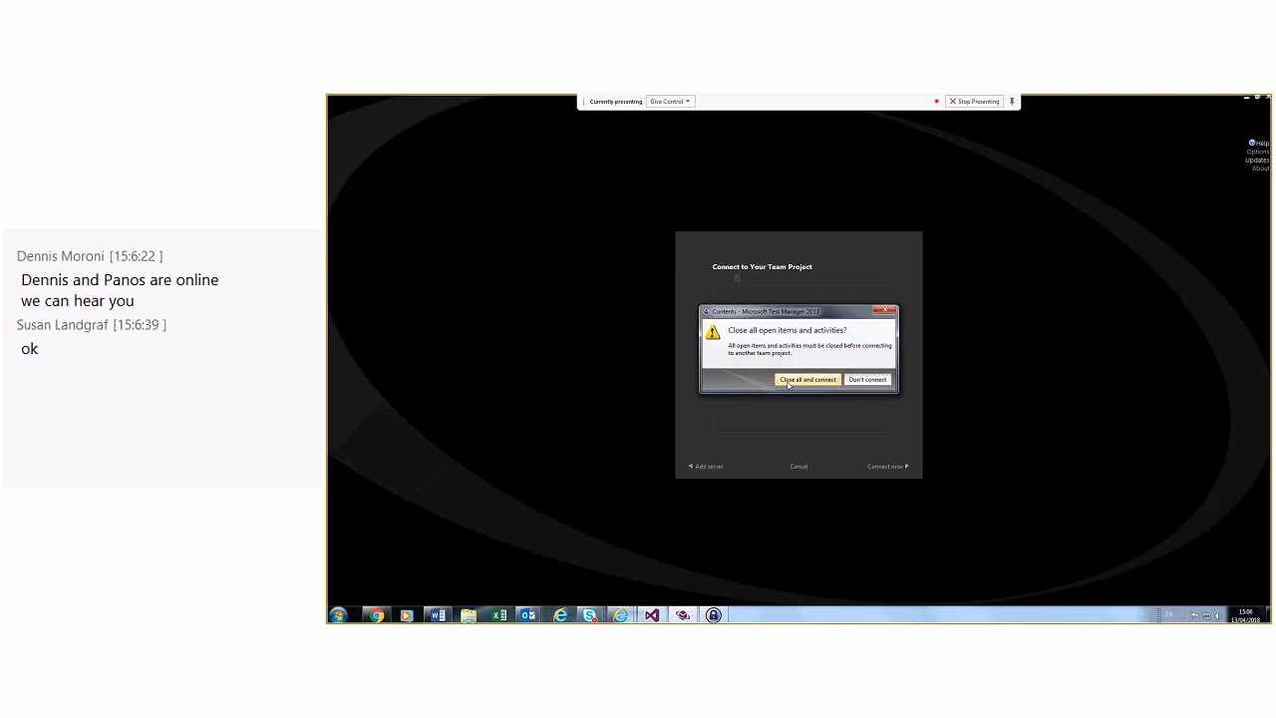
pyautogui.click(787, 380)
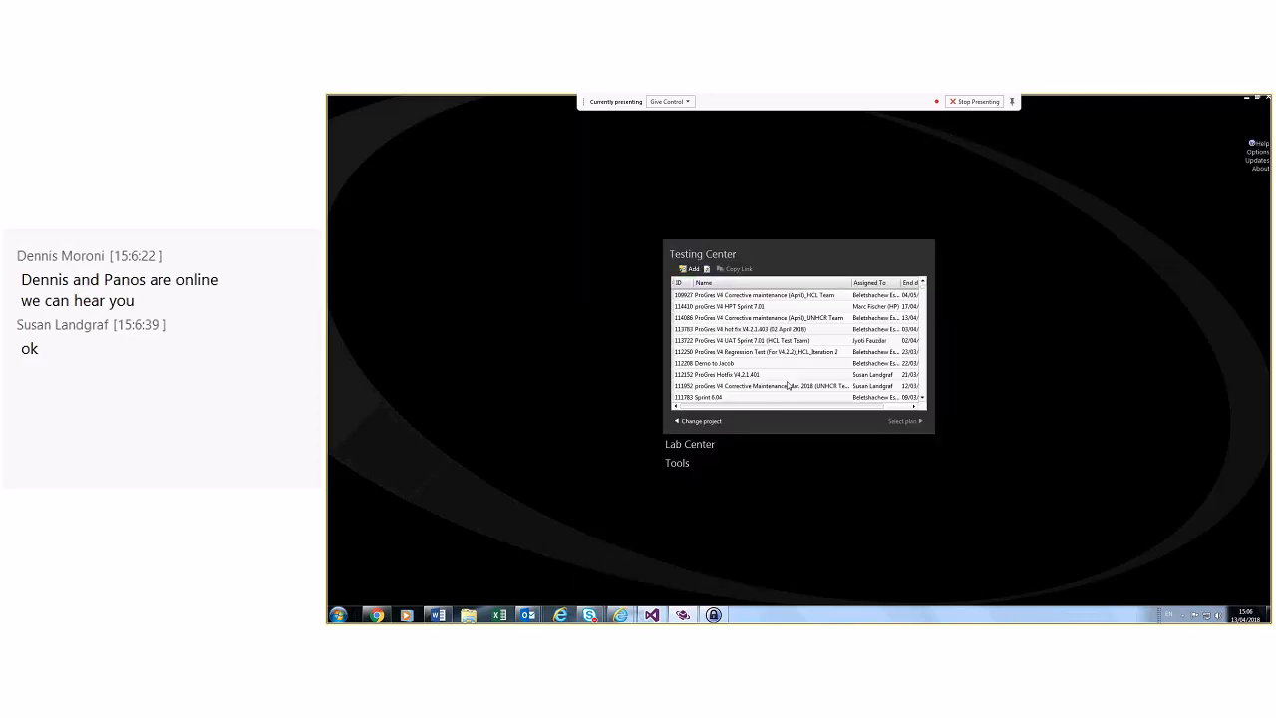
pyautogui.scroll(-6, 784, 348)
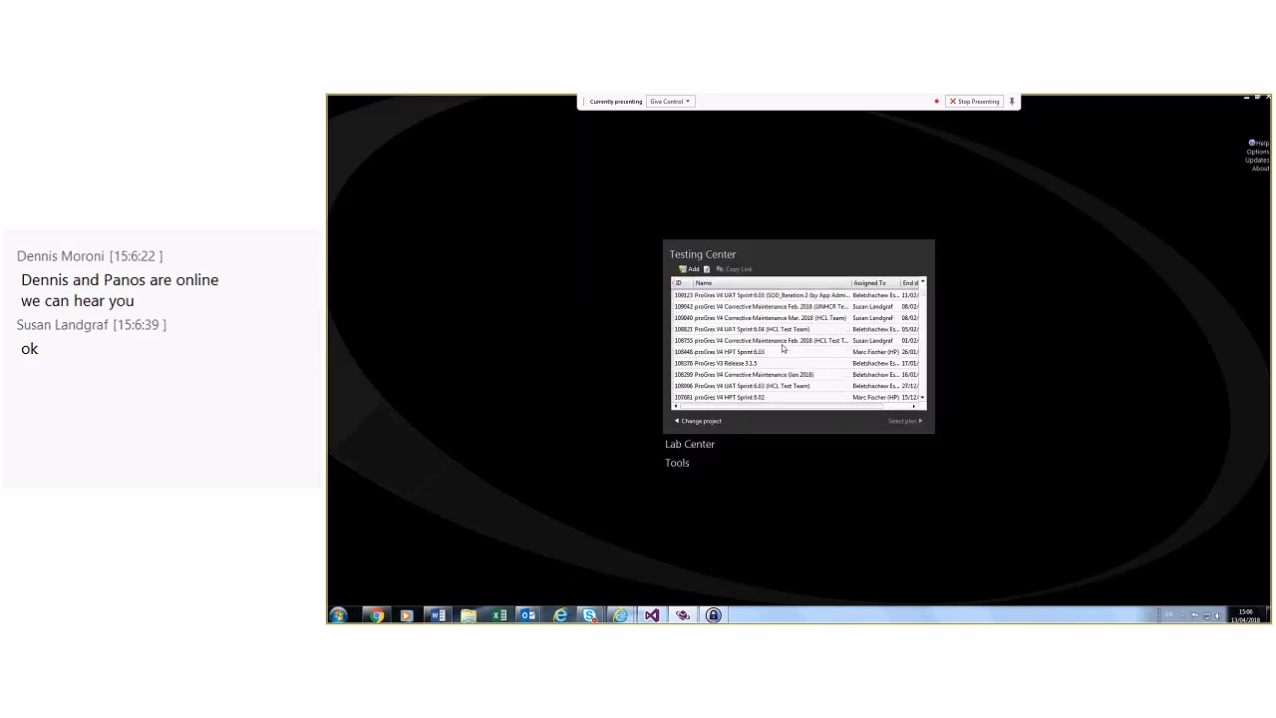
pyautogui.scroll(-6, 783, 348)
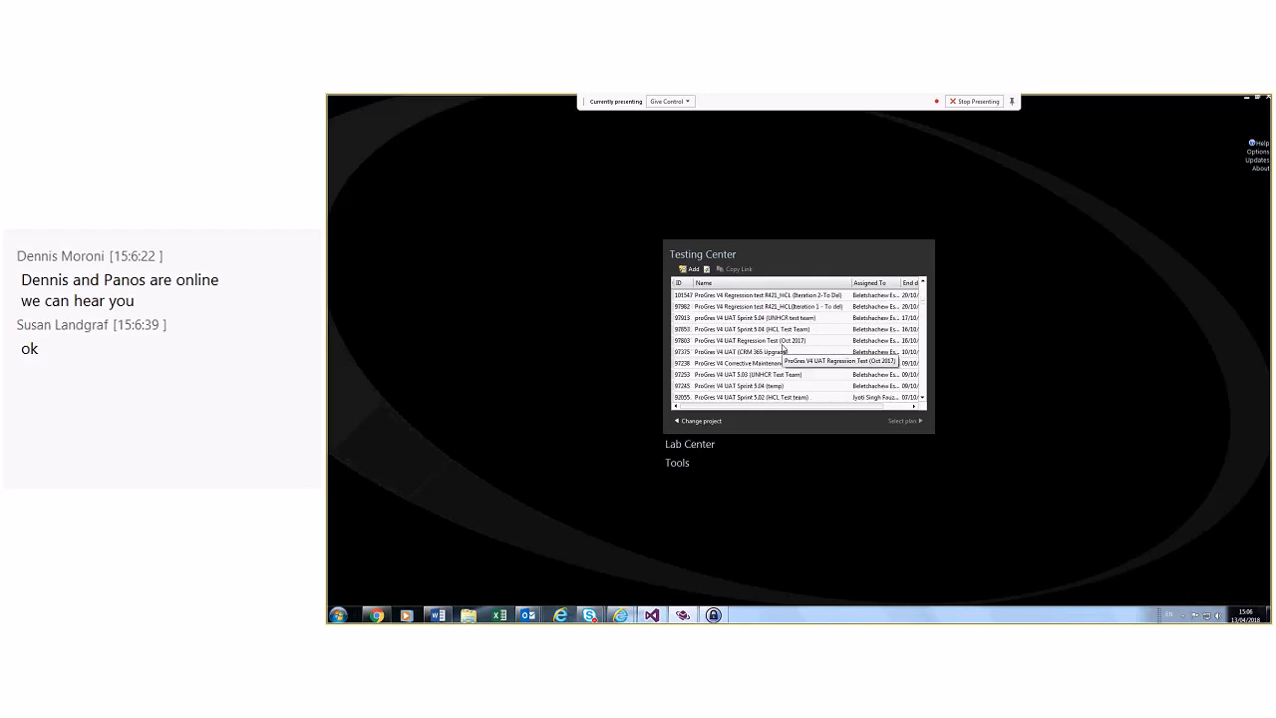
pyautogui.scroll(-6, 784, 348)
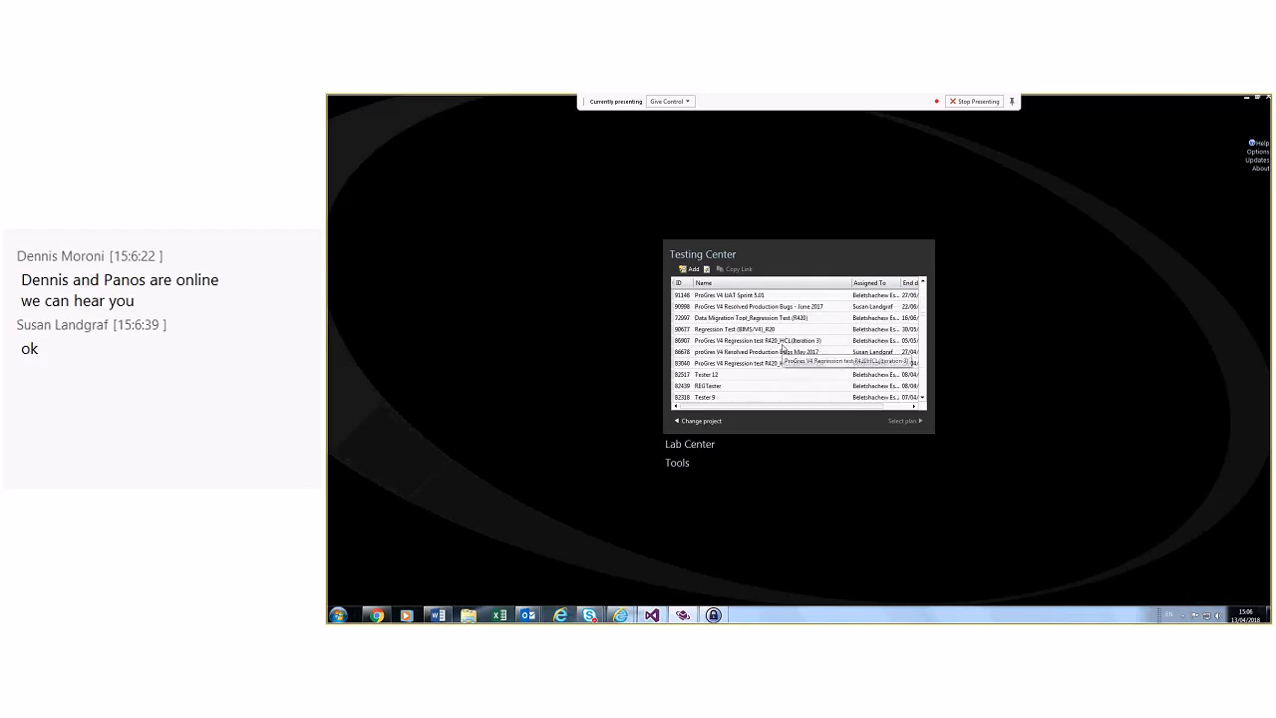
pyautogui.scroll(-2, 782, 344)
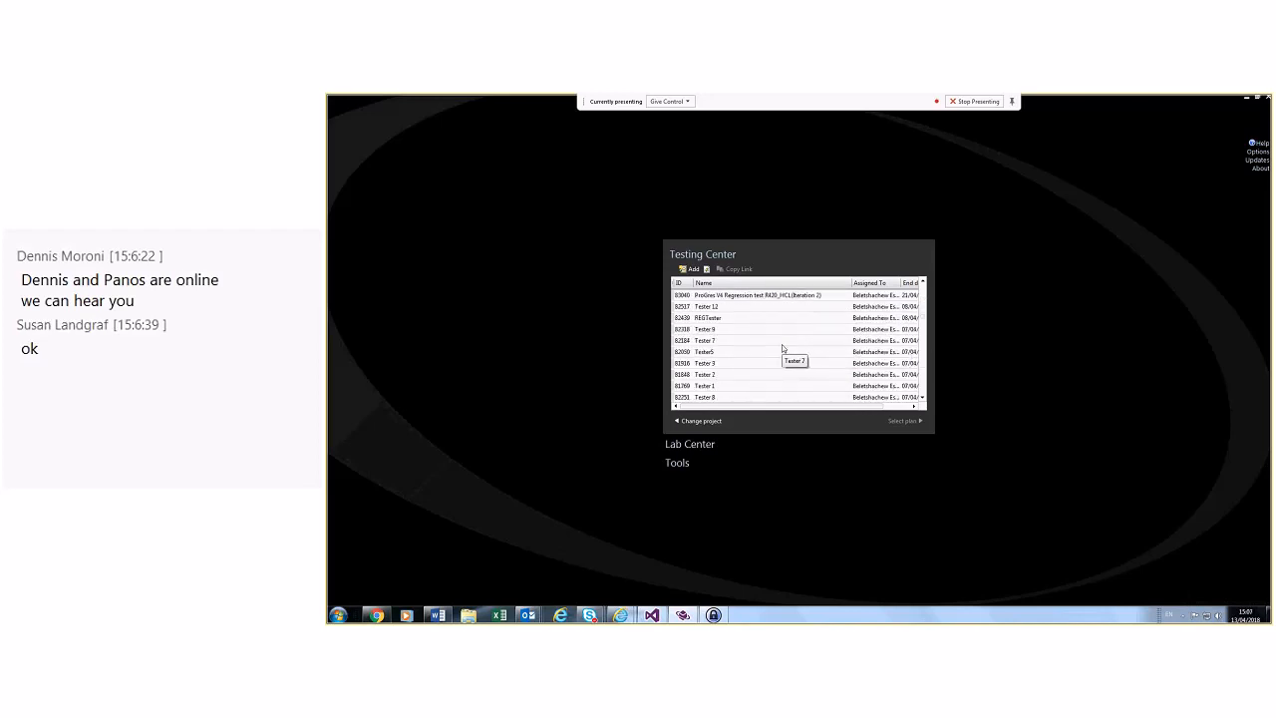
# Step: Reconnect to RefugeeSystems > CashAssist and open plan 1430 UAT CashAssist_Version 4.2.2 (Sprint 1)
pyautogui.click(708, 422)
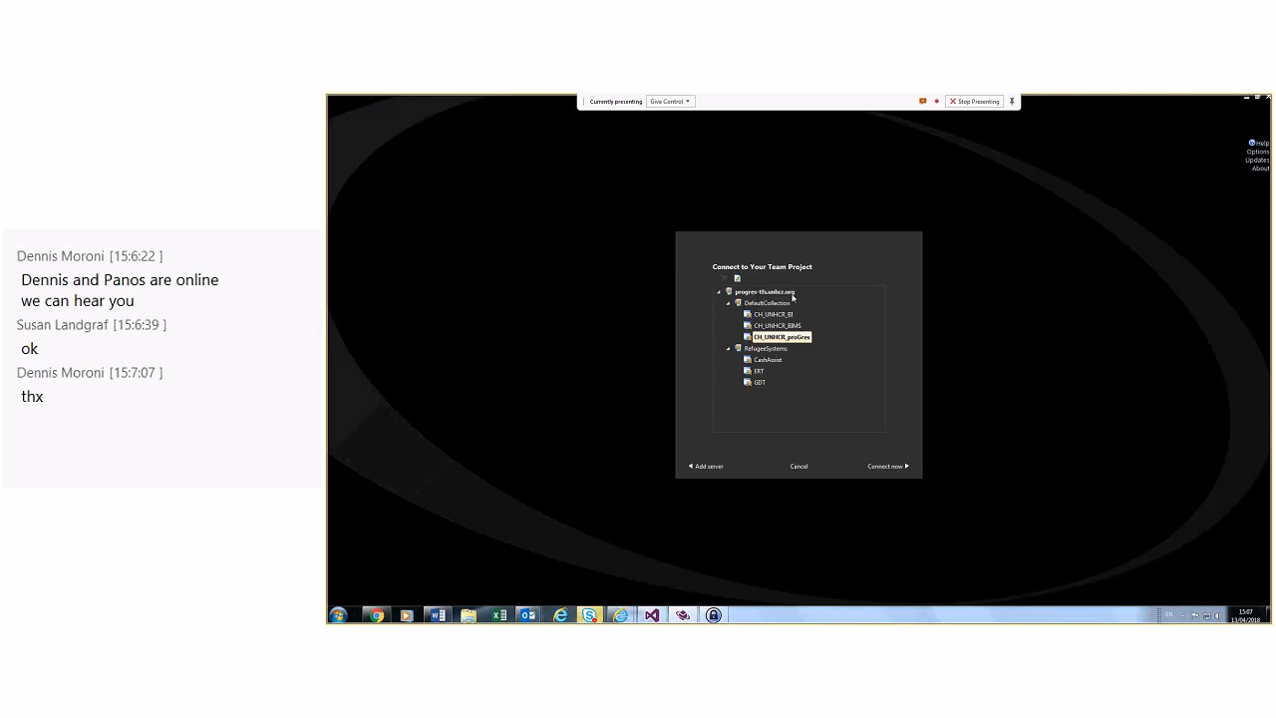
pyautogui.click(758, 349)
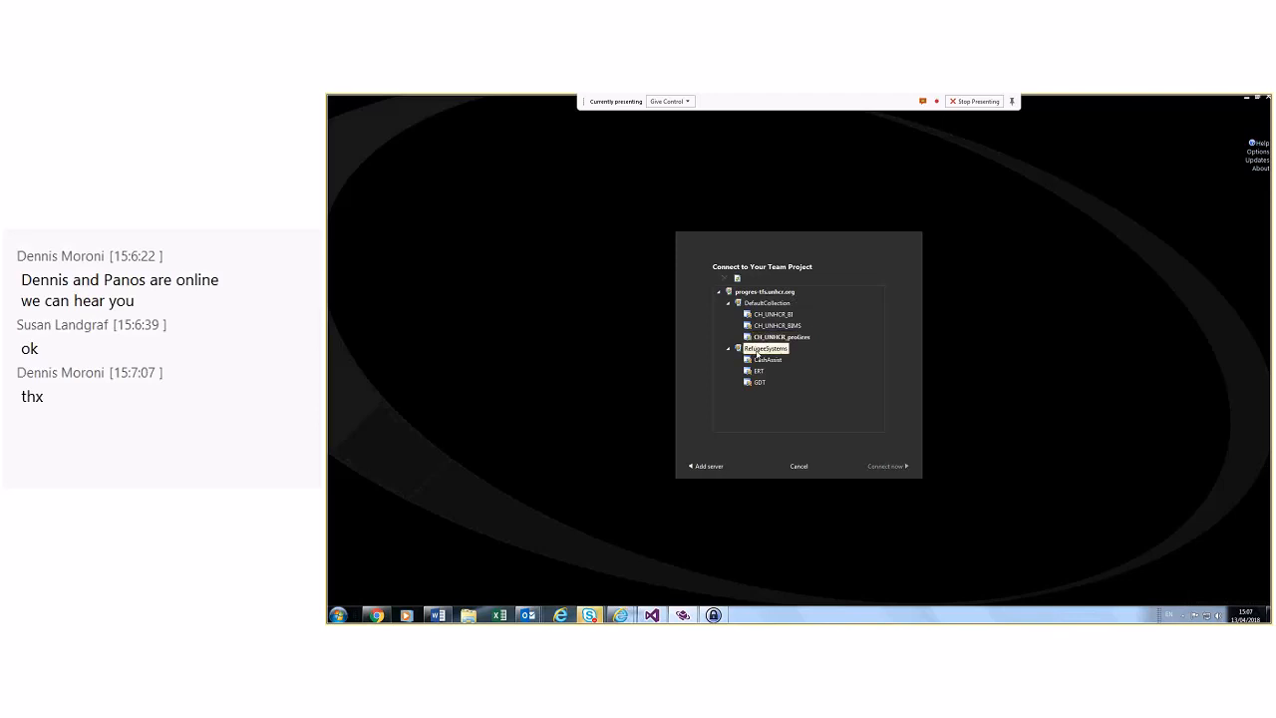
pyautogui.click(765, 360)
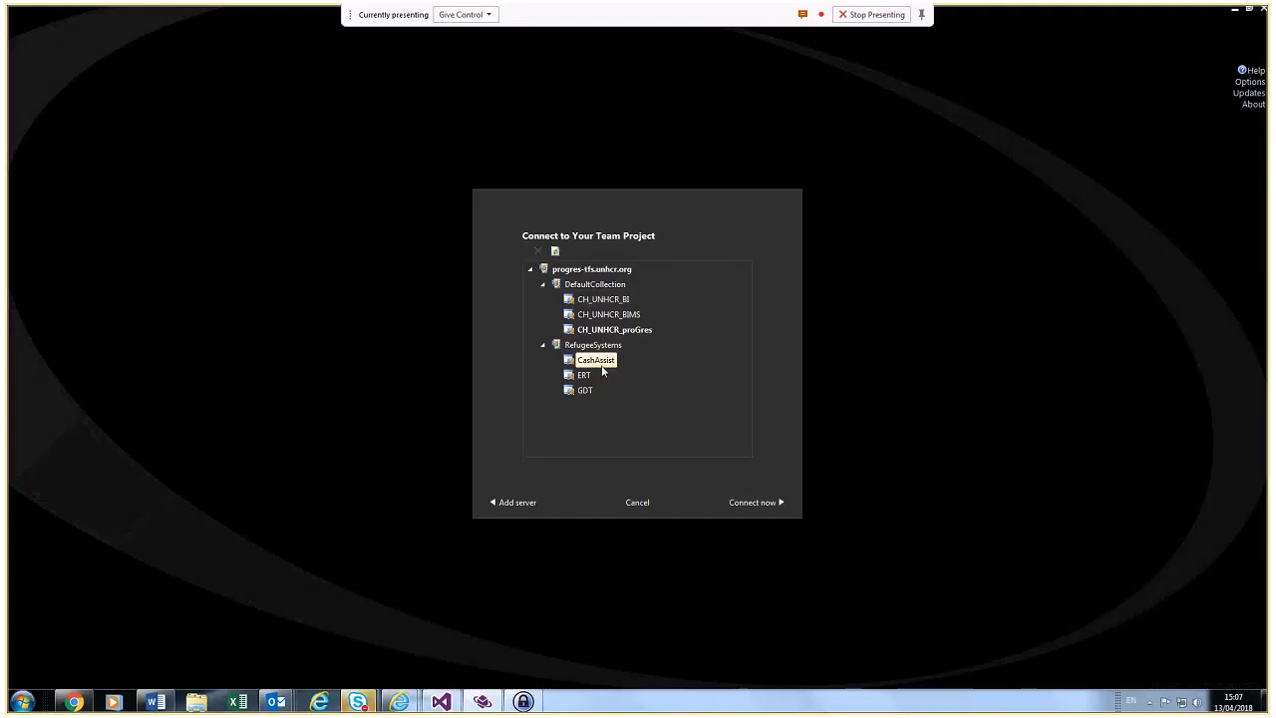
pyautogui.doubleClick(602, 366)
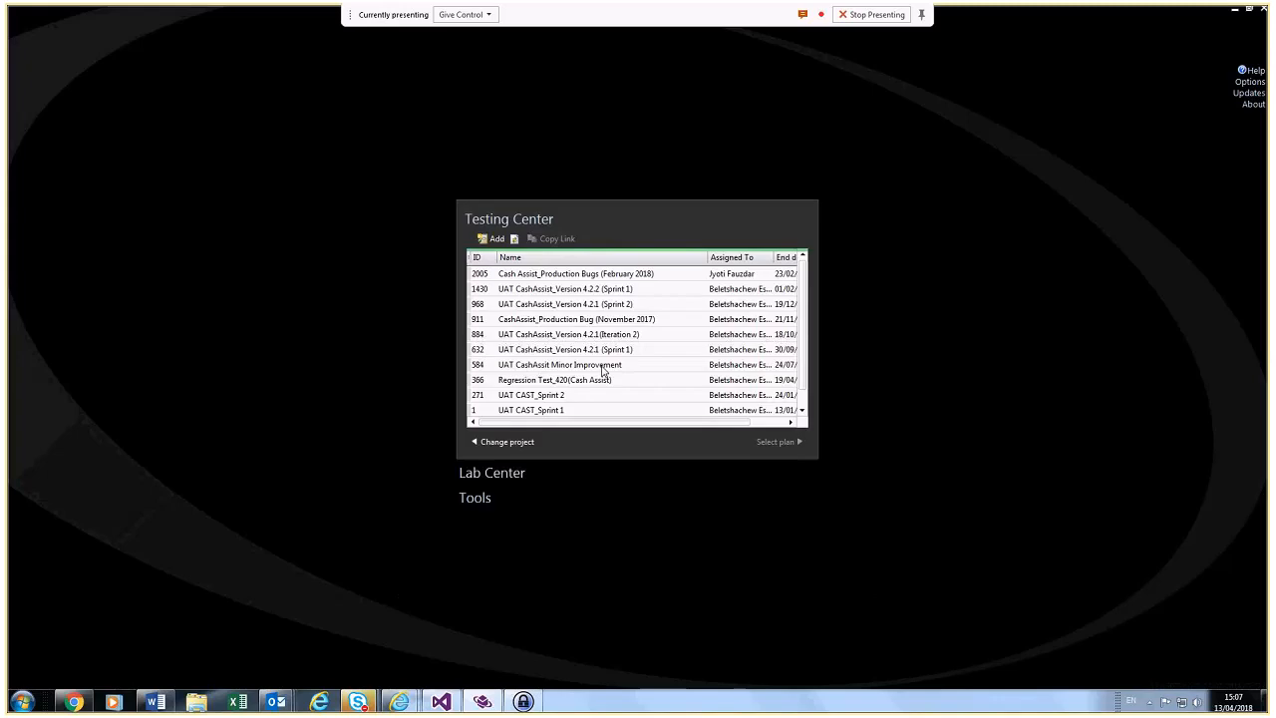
pyautogui.click(596, 291)
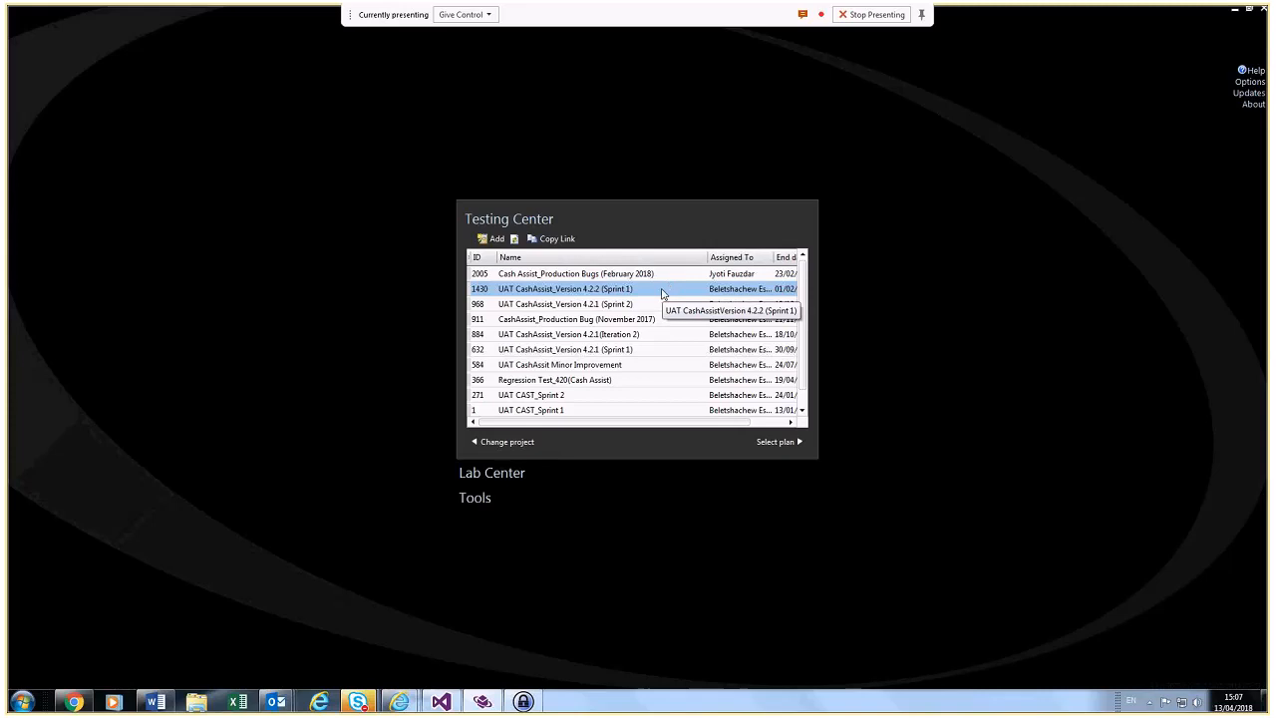
pyautogui.doubleClick(630, 289)
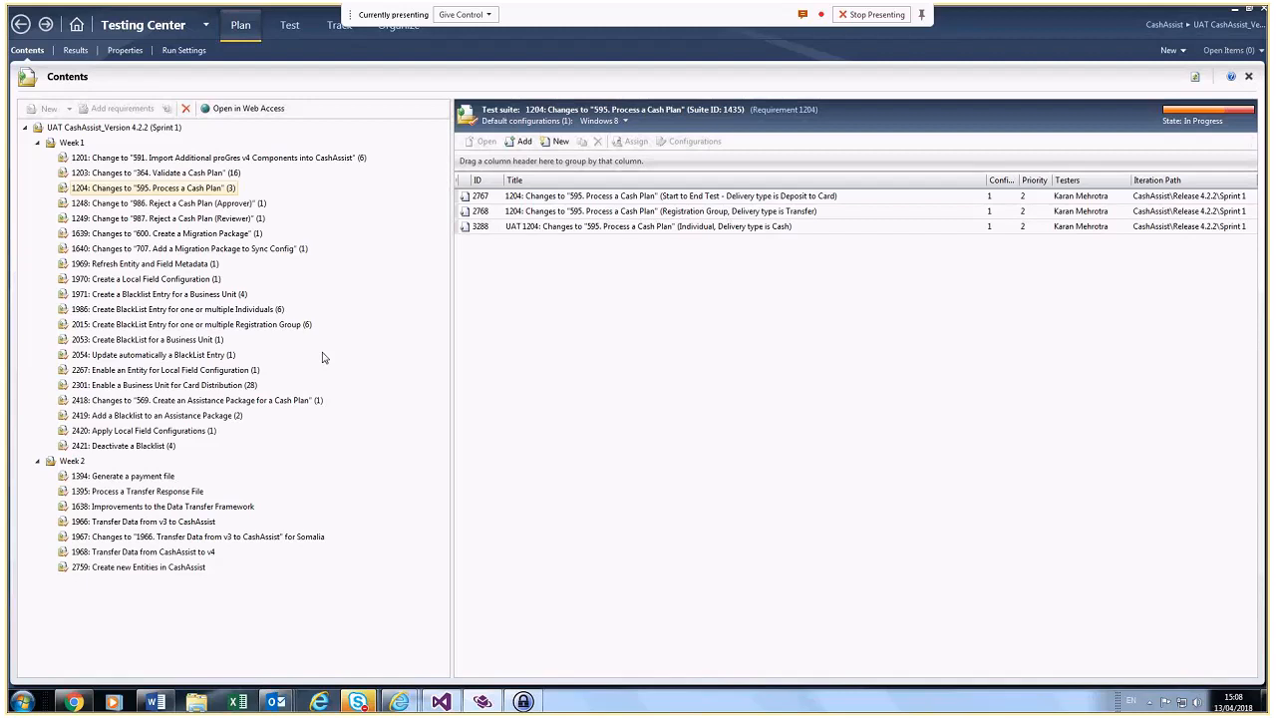
# Step: Bring cash plan UGA-18-CSH-00148 forward and dismiss the Apps for Dynamics 365 notice
pyautogui.moveTo(399, 703)
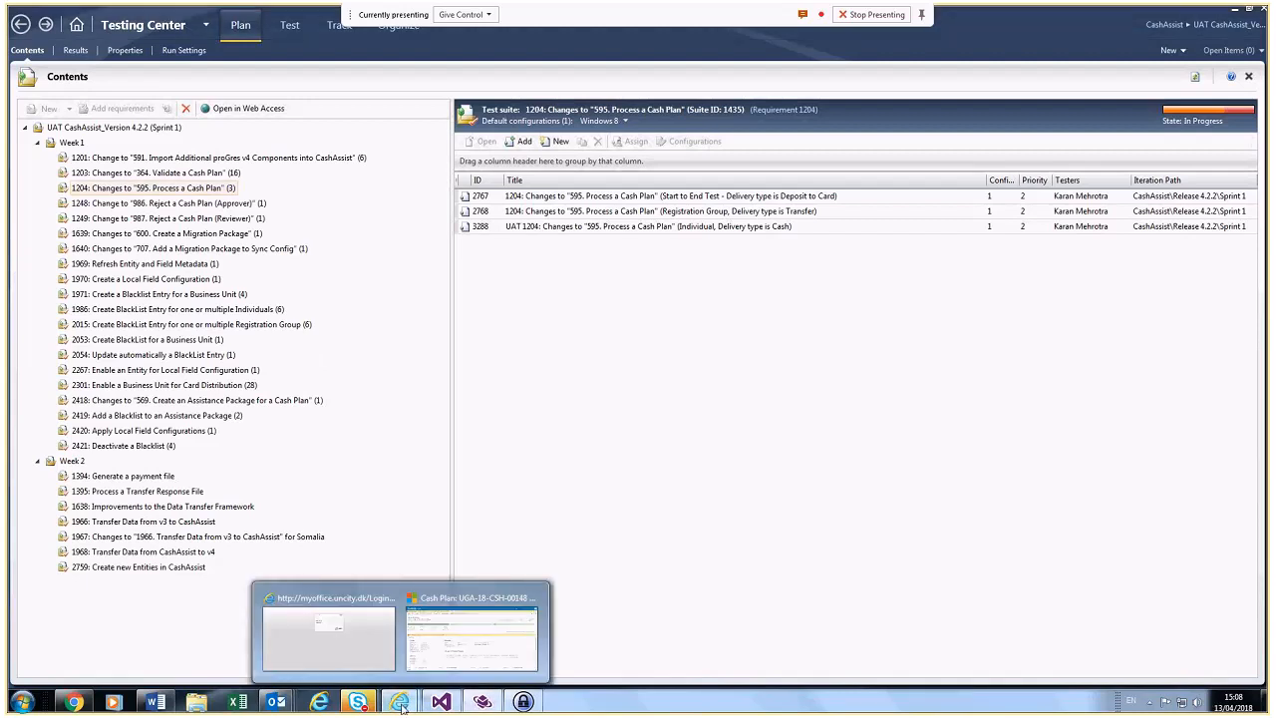
pyautogui.click(449, 660)
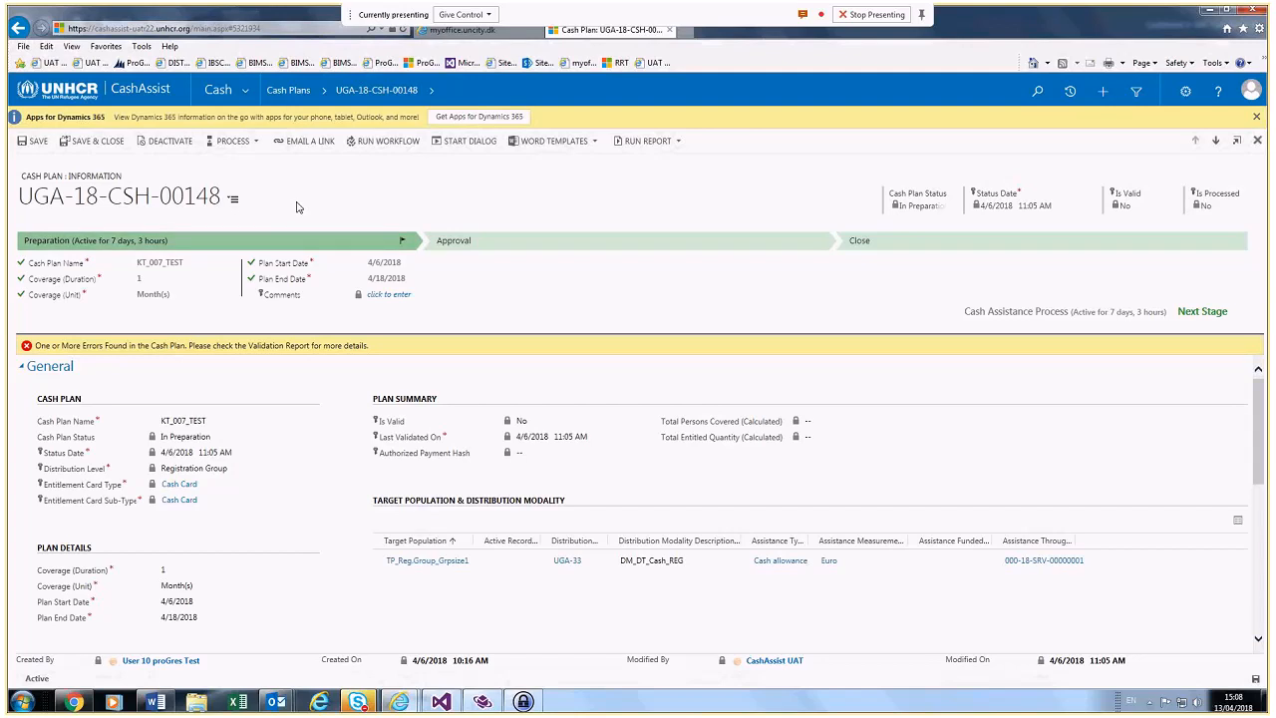
pyautogui.click(1257, 117)
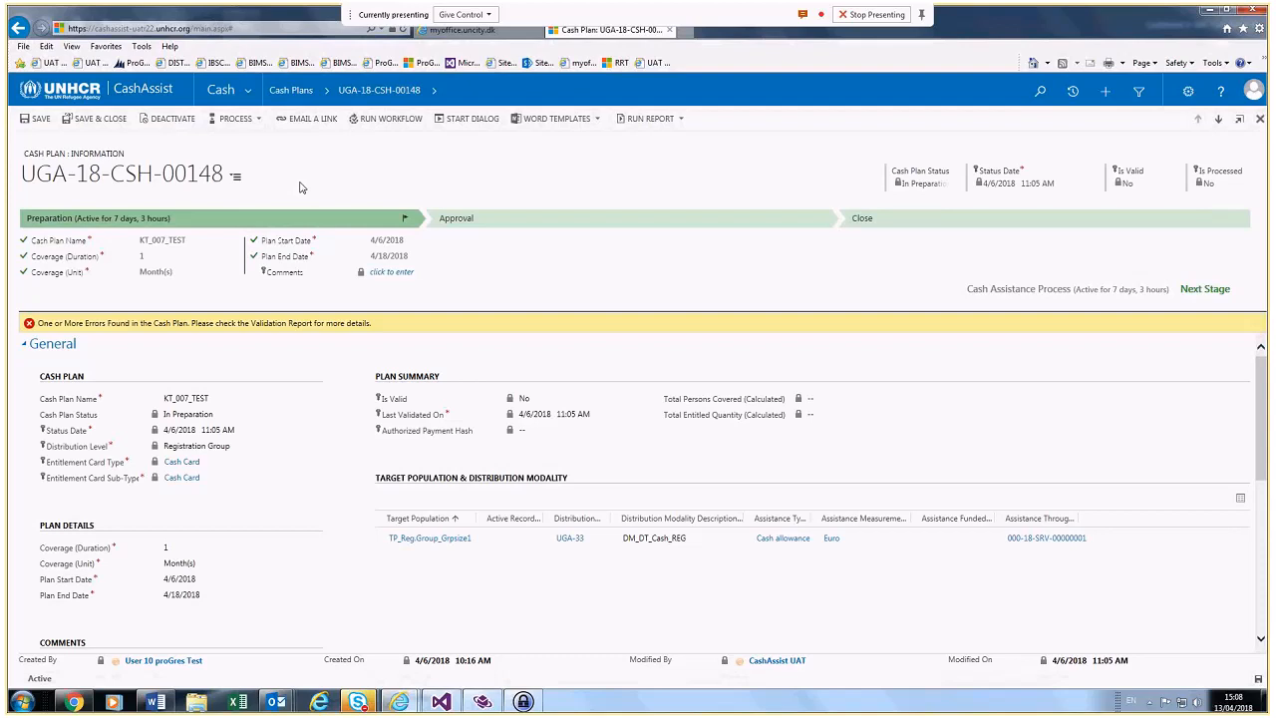
pyautogui.click(249, 90)
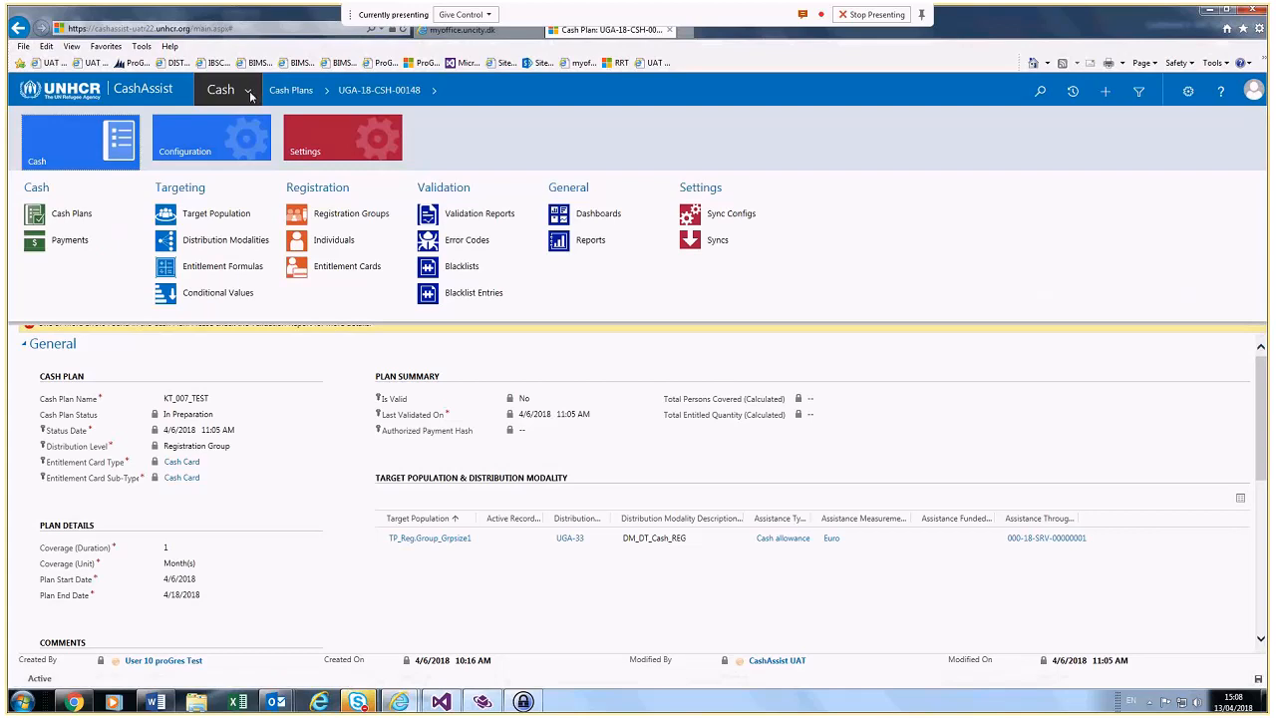
pyautogui.click(248, 91)
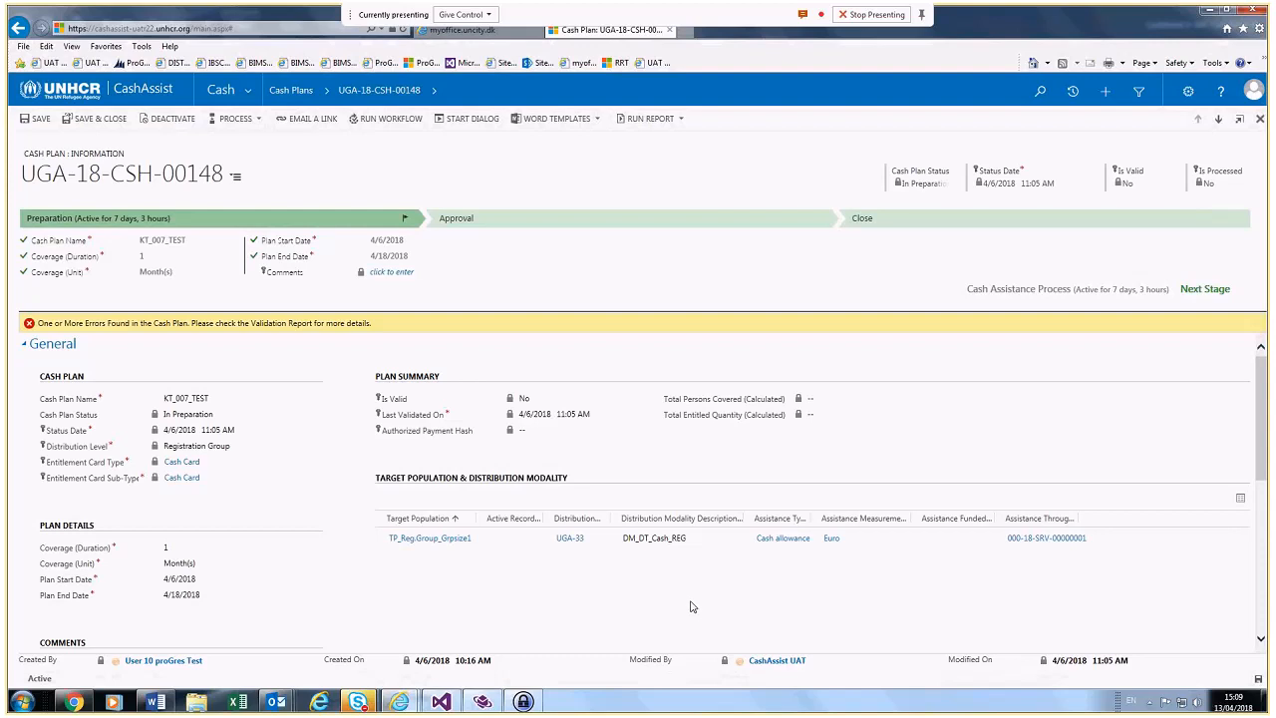
# Step: Switch Test Manager to the CH_UNHCR_proGres project, closing all open items
pyautogui.click(496, 703)
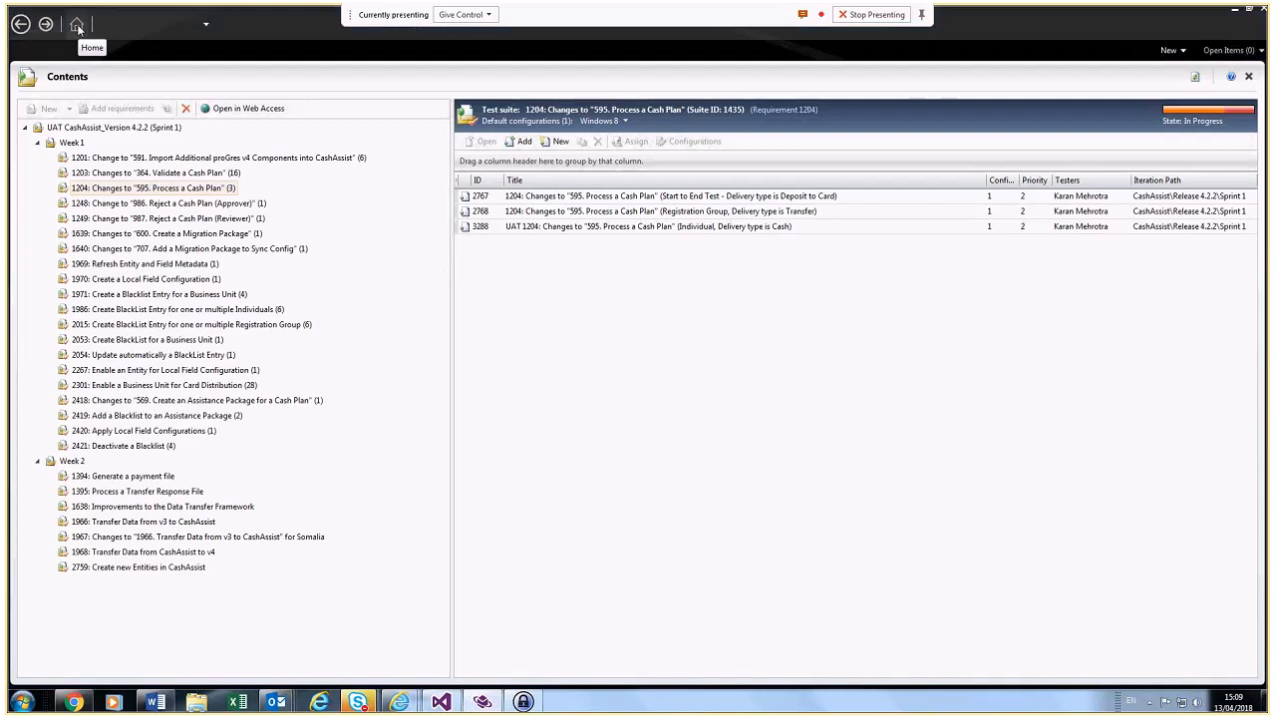
pyautogui.click(76, 27)
pyautogui.click(439, 627)
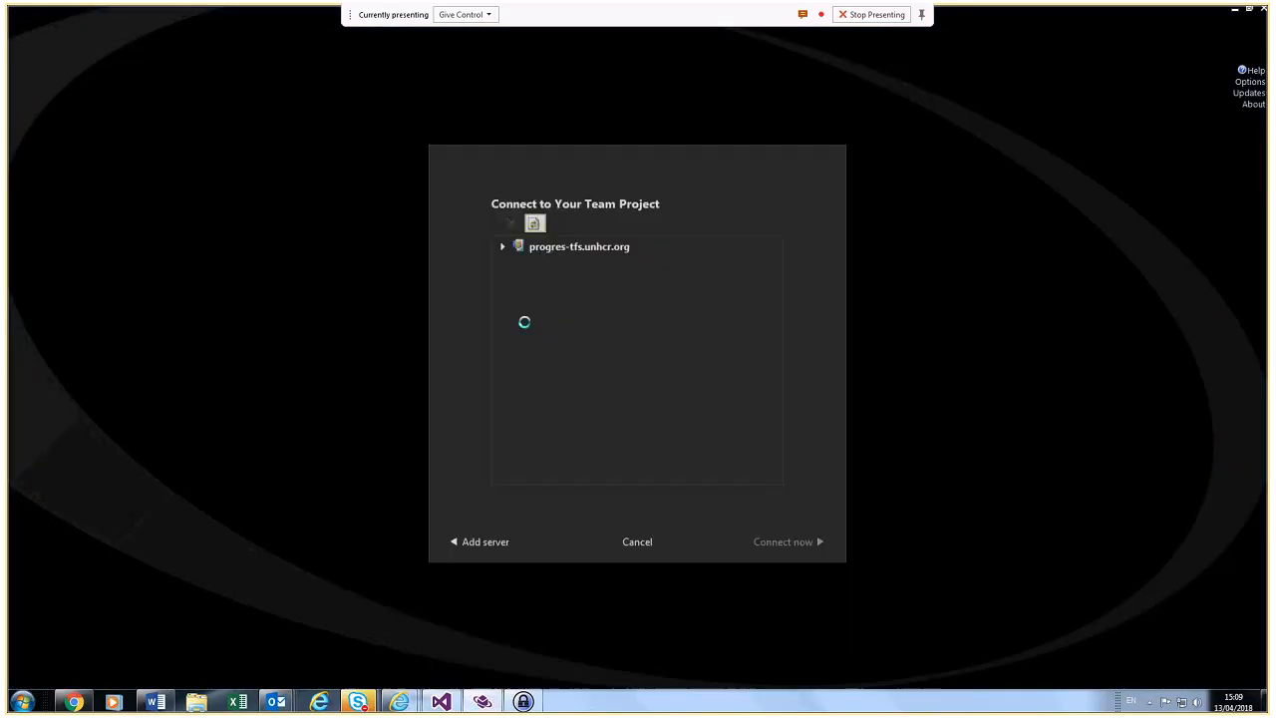
pyautogui.click(542, 284)
pyautogui.doubleClick(581, 329)
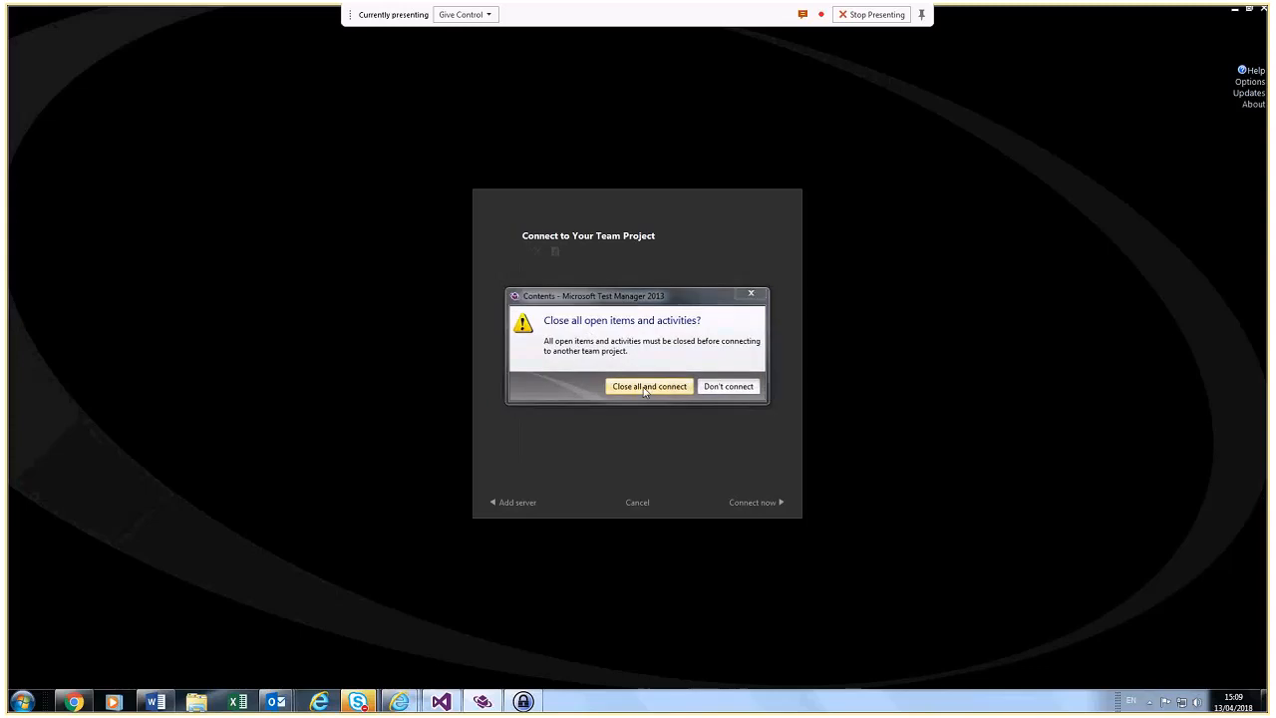
pyautogui.click(645, 388)
# Step: Open test plan 72743 Demo from the plan list
pyautogui.scroll(-10, 564, 318)
pyautogui.scroll(-8, 565, 318)
pyautogui.scroll(-2, 564, 318)
pyautogui.scroll(-12, 565, 318)
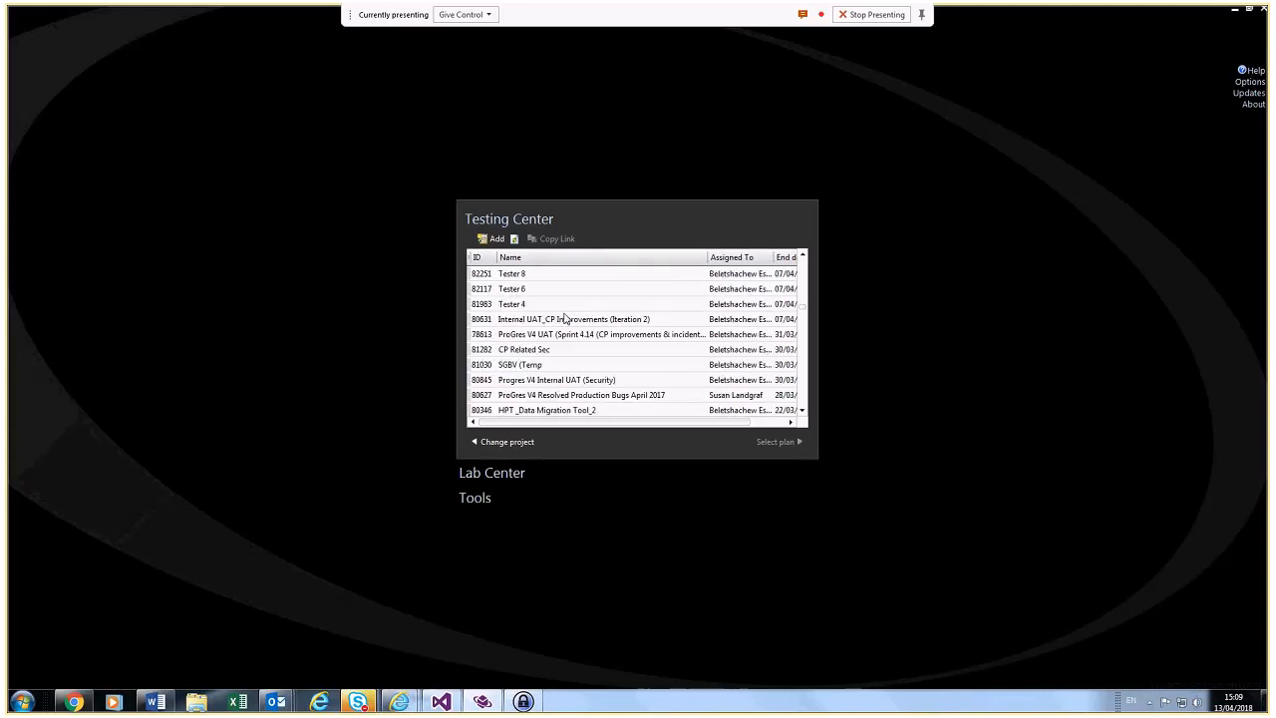
pyautogui.scroll(-4, 564, 318)
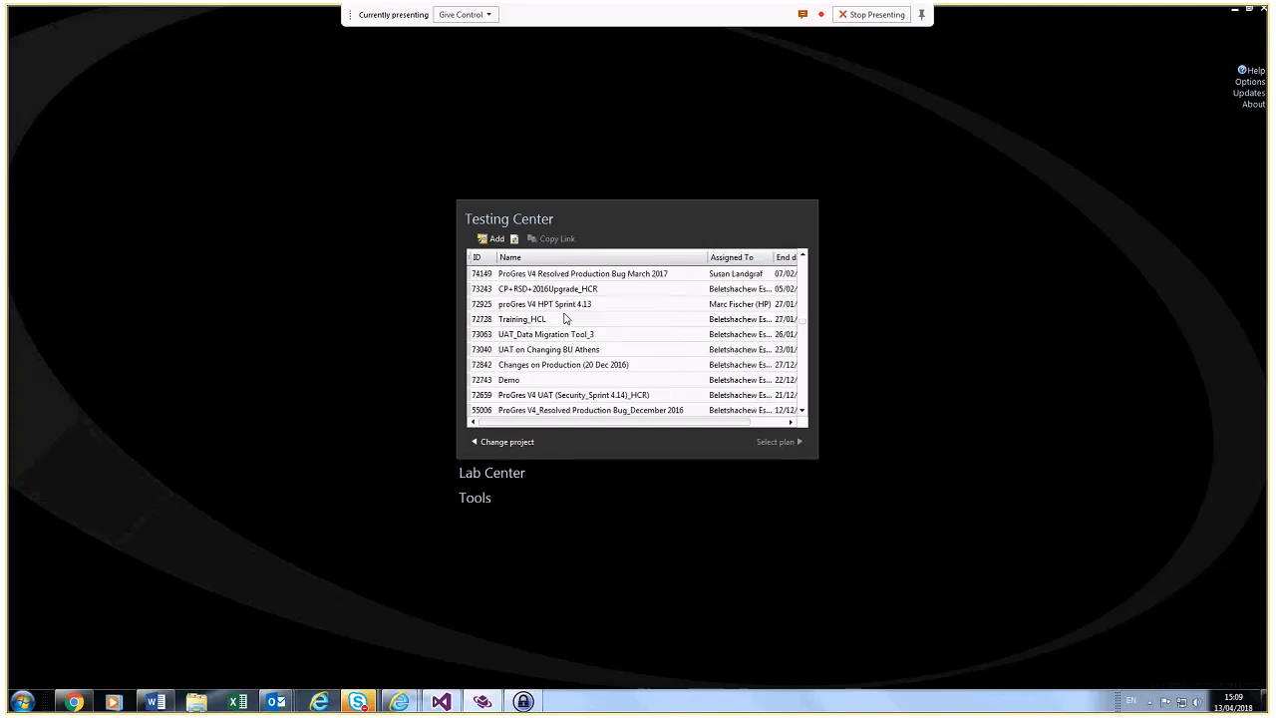
pyautogui.click(556, 335)
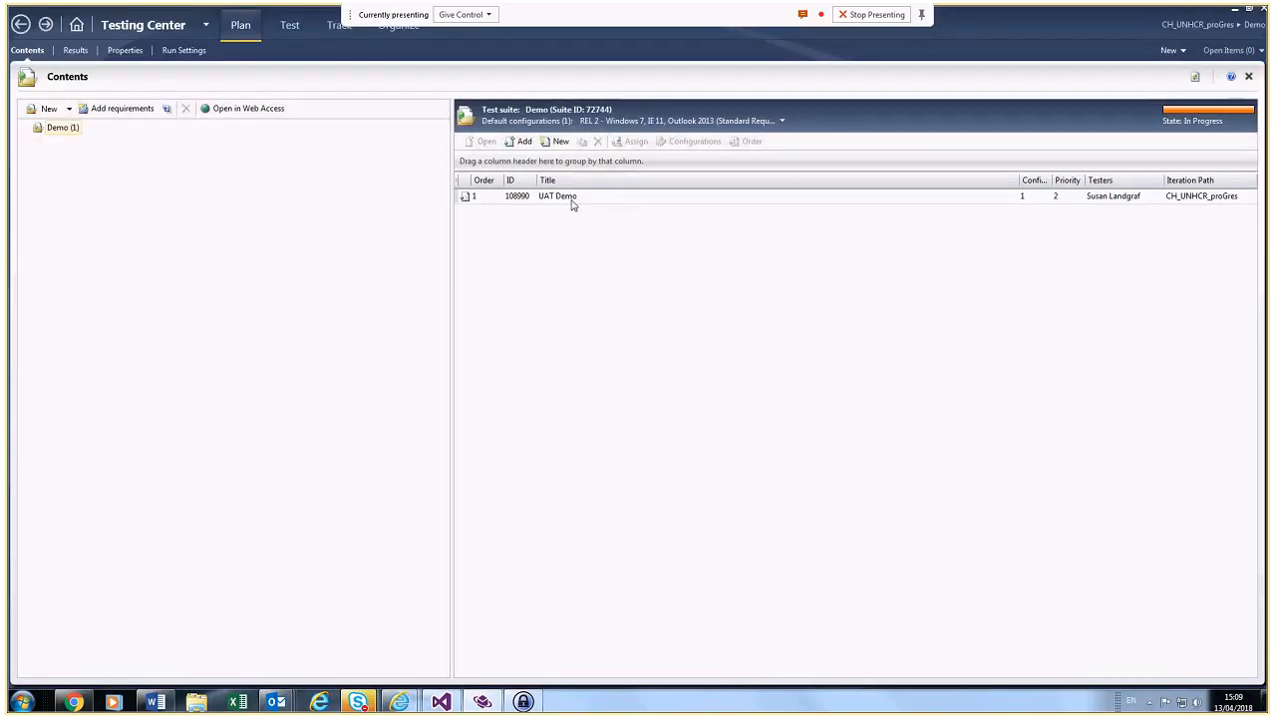
# Step: Reset test case 108990 UAT Demo from Blocked to active in the Test view
pyautogui.click(572, 200)
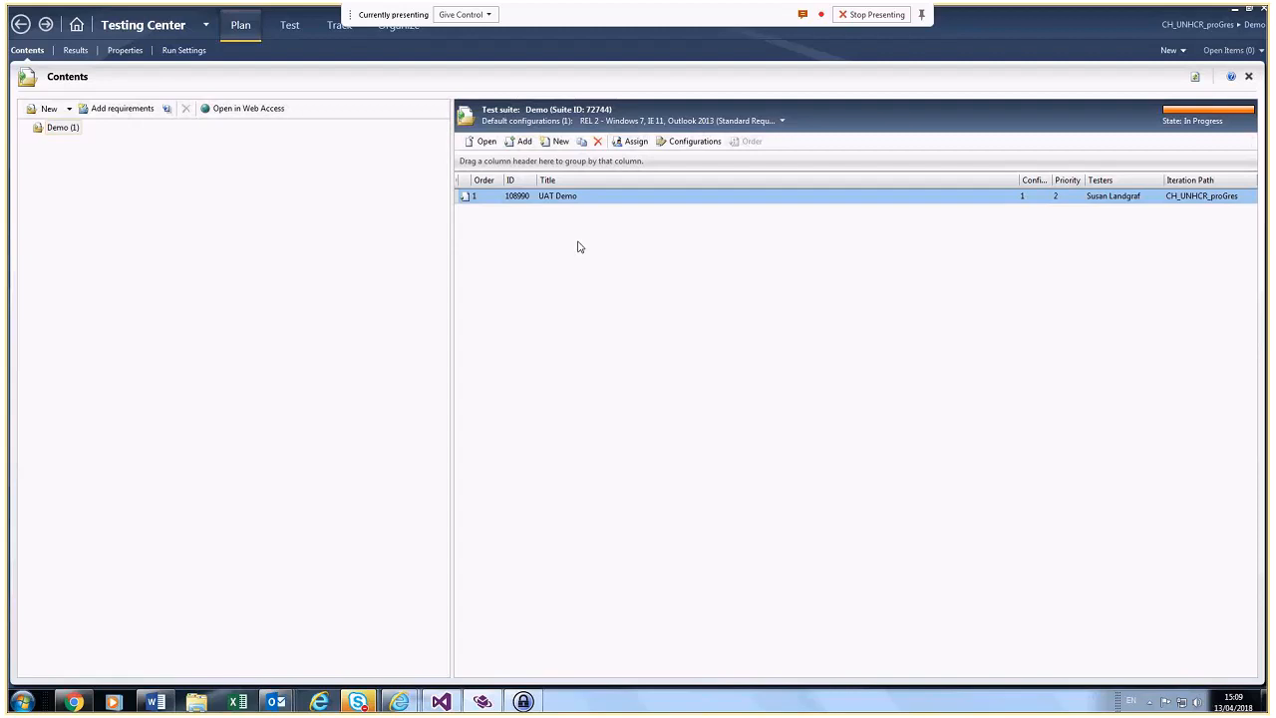
pyautogui.moveTo(1241, 119)
pyautogui.click(289, 25)
pyautogui.rightClick(538, 219)
pyautogui.click(592, 327)
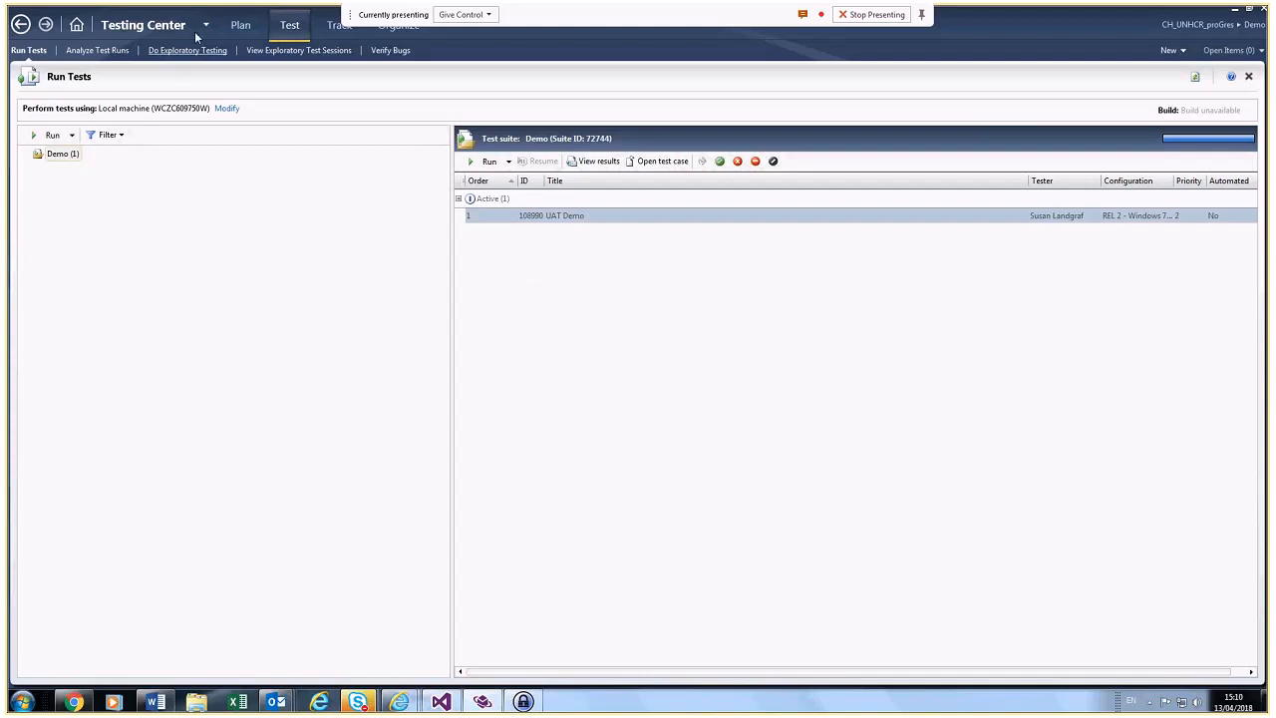
# Step: Return to Run Tests in Test Manager and reselect the UAT Demo test case
pyautogui.click(253, 35)
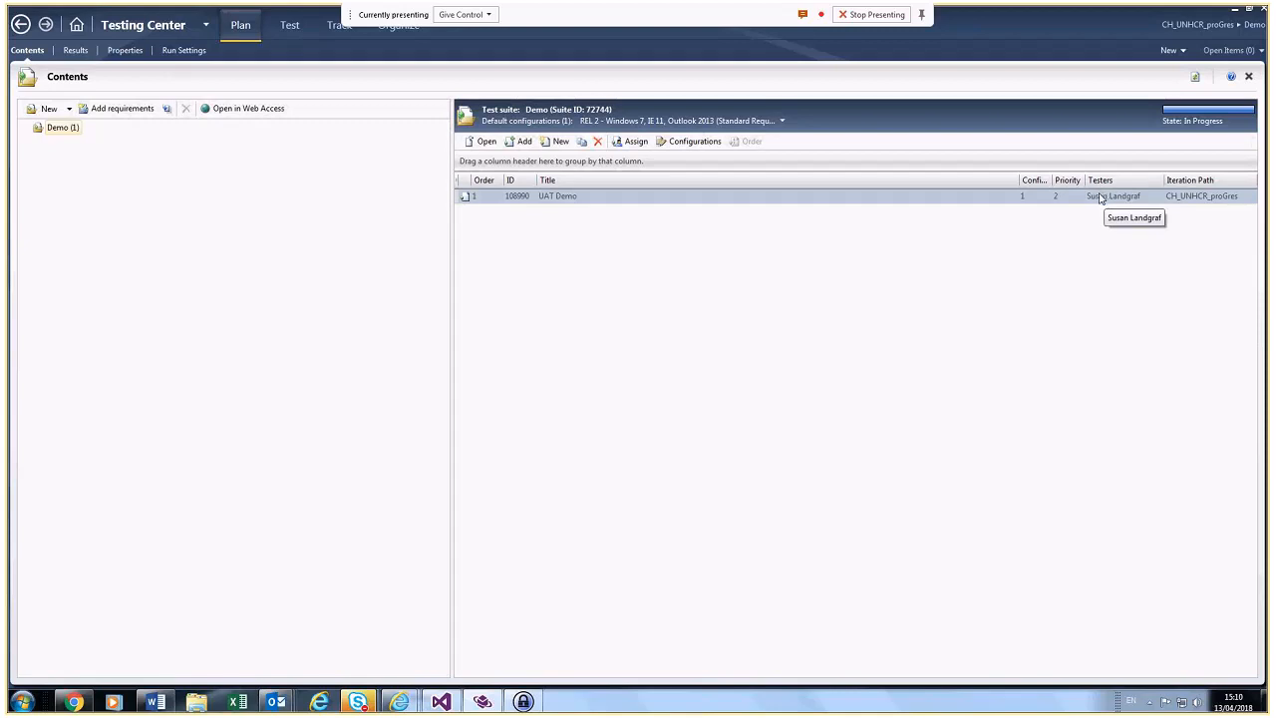
pyautogui.click(290, 27)
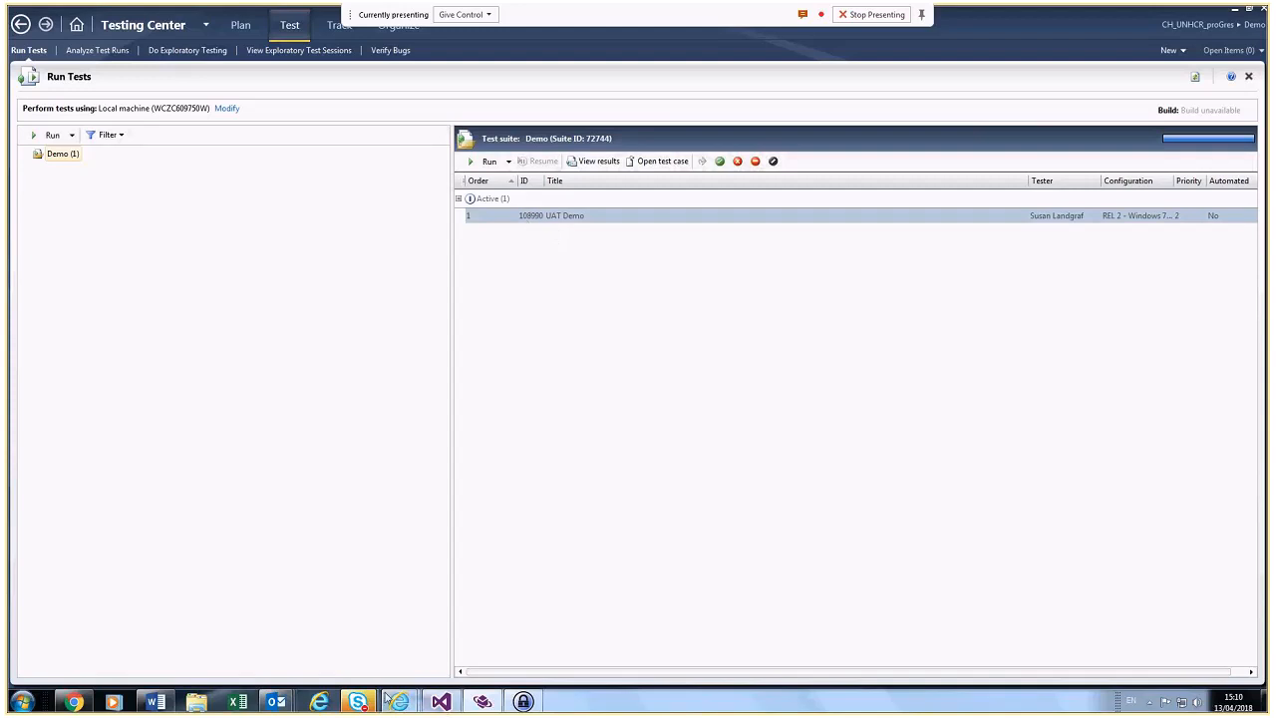
pyautogui.moveTo(389, 699)
pyautogui.click(479, 656)
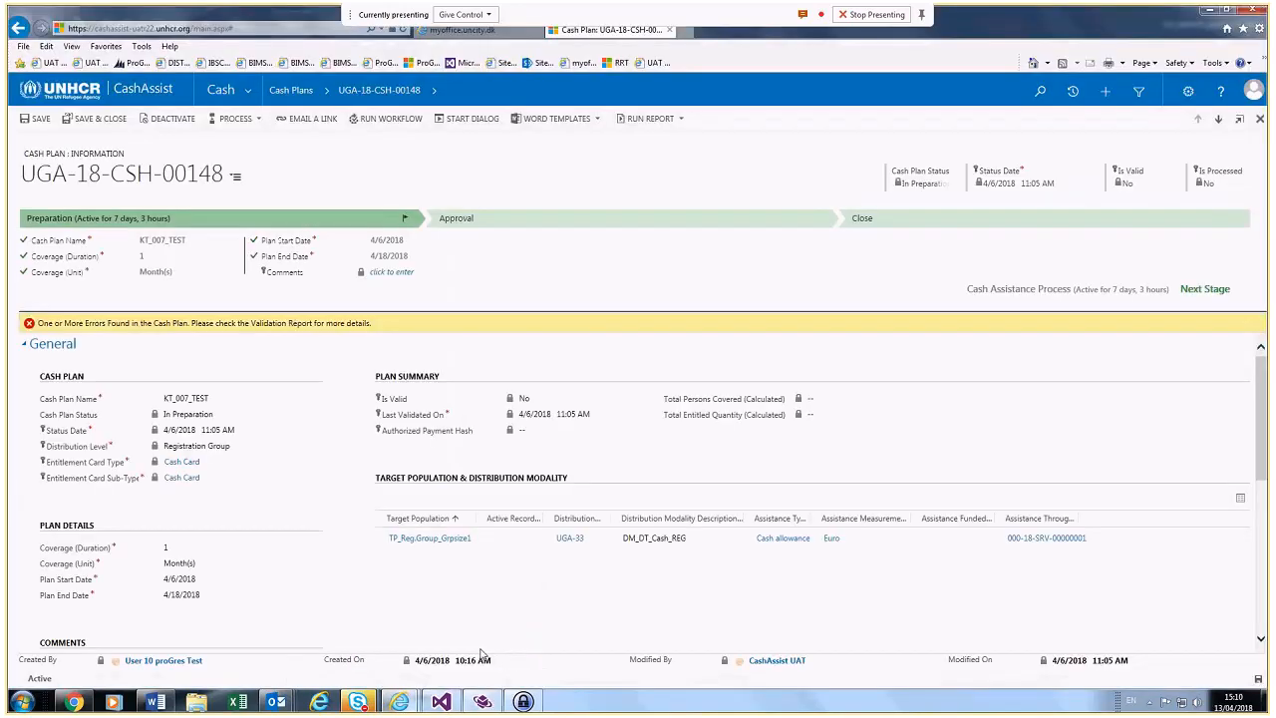
pyautogui.click(482, 701)
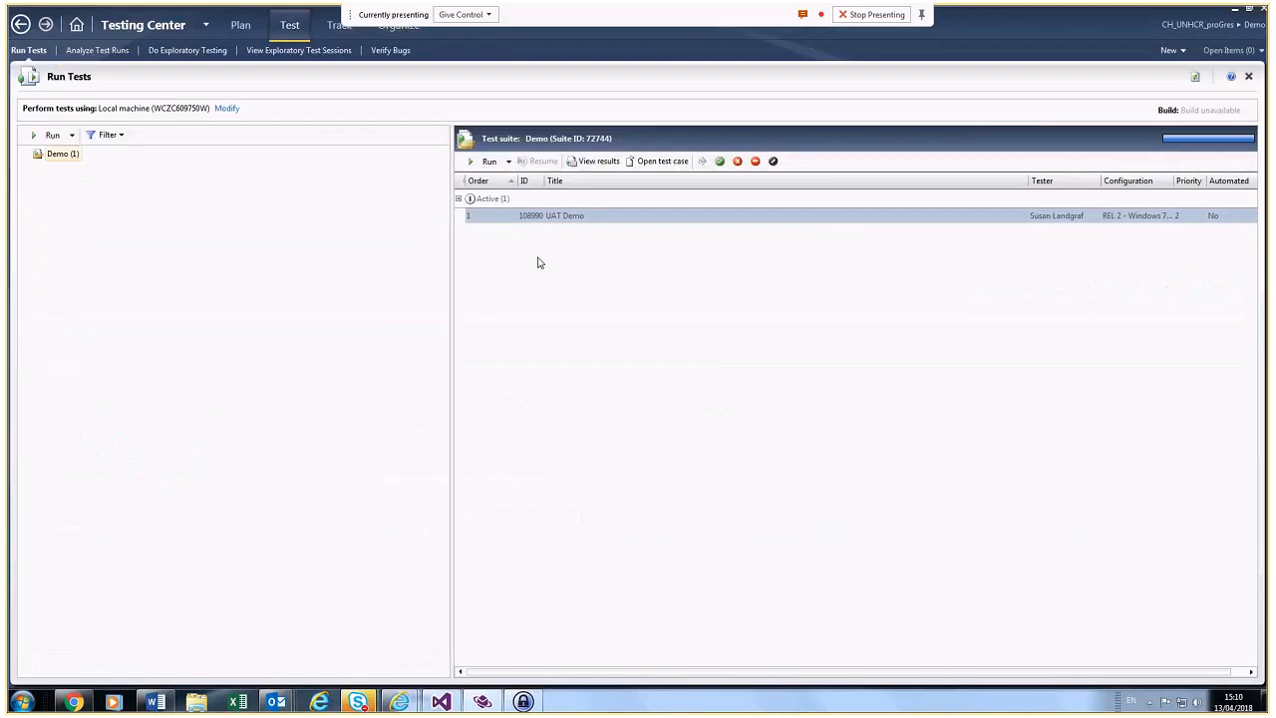
pyautogui.click(546, 220)
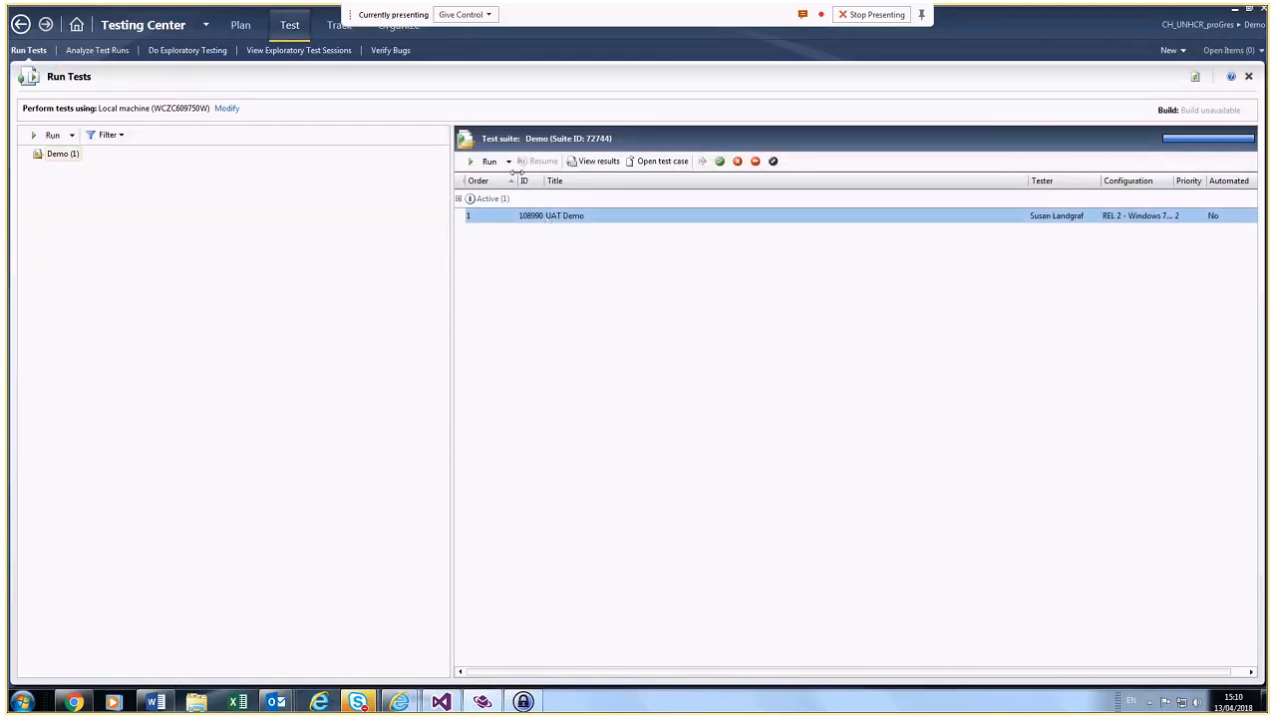
# Step: Start the UAT Demo test run and mark step 1 'Login as Registration Advanced user' passed
pyautogui.click(488, 162)
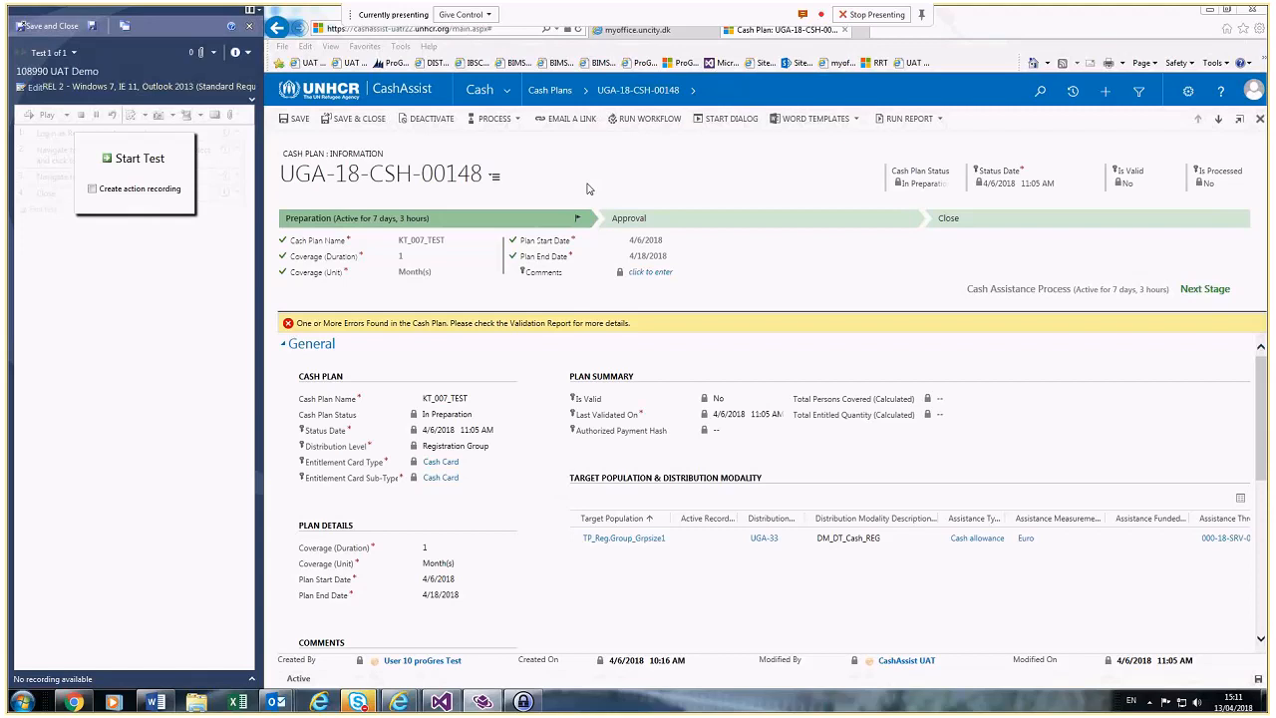
pyautogui.click(125, 162)
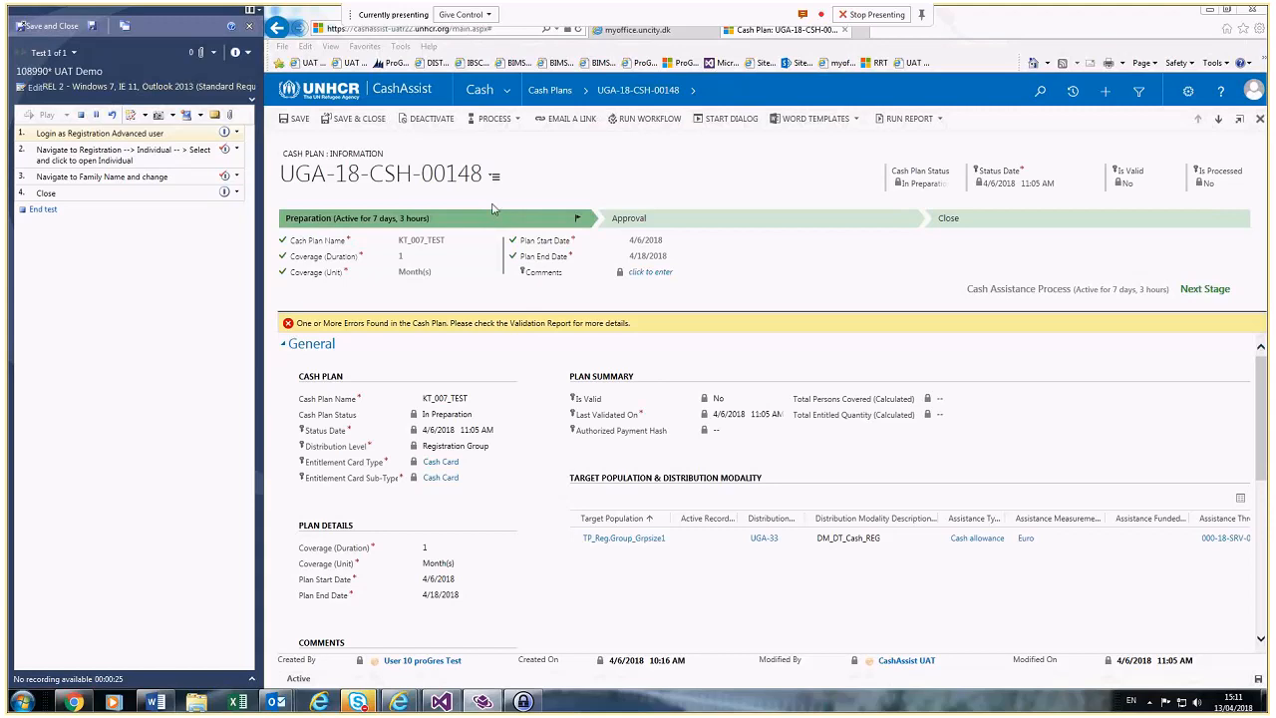
pyautogui.click(236, 133)
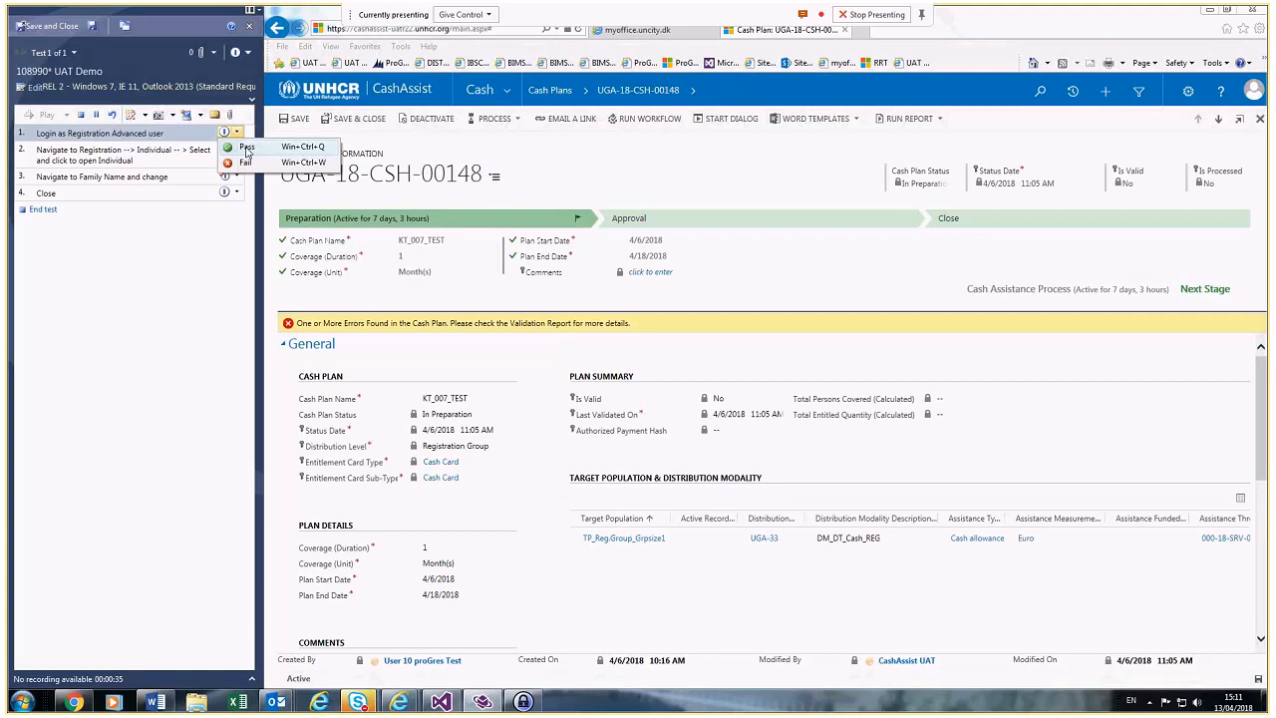
pyautogui.click(246, 149)
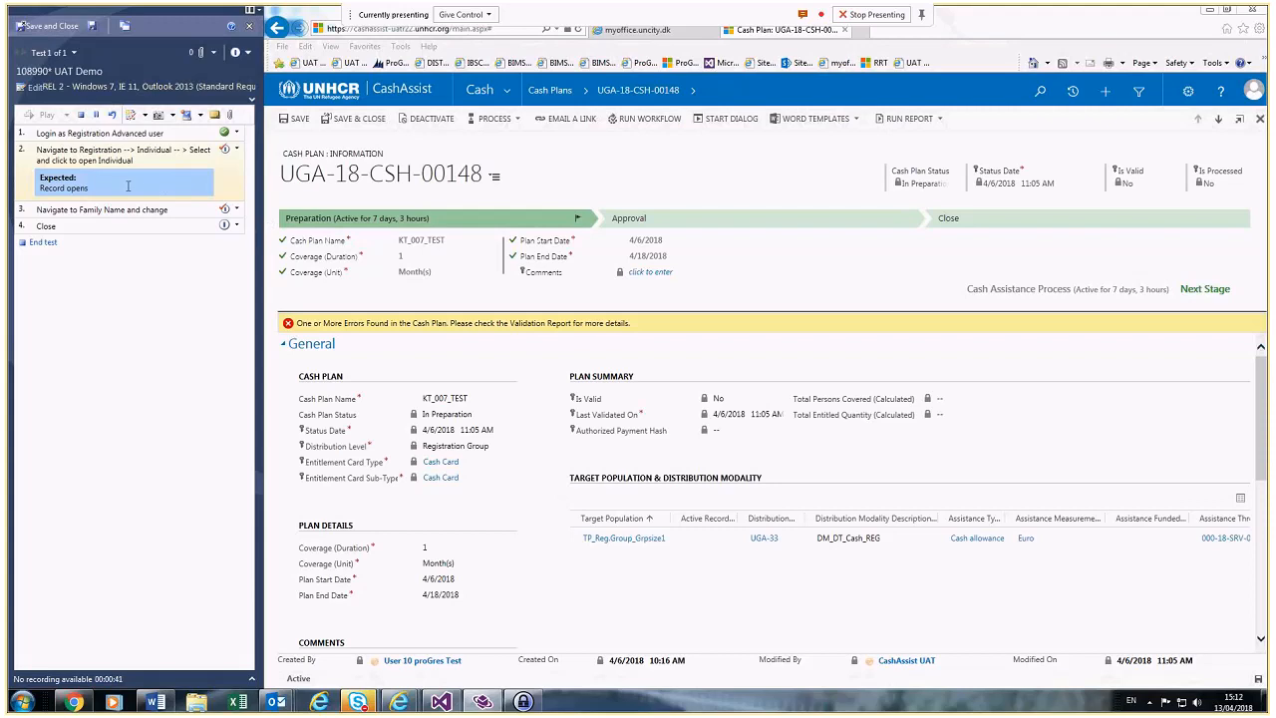
pyautogui.click(237, 133)
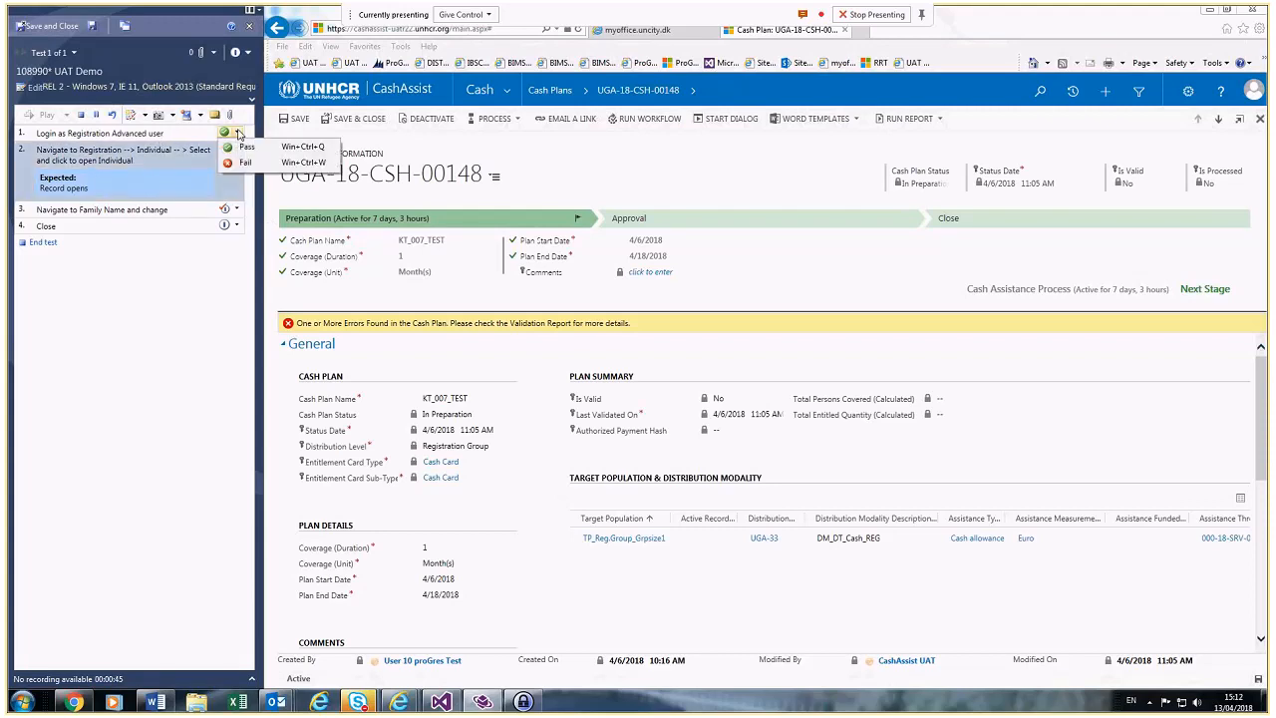
# Step: Reopen cash plan UGA-18-CSH-00148 from the Active Cash Plans list, then mark step 2 passed
pyautogui.click(245, 146)
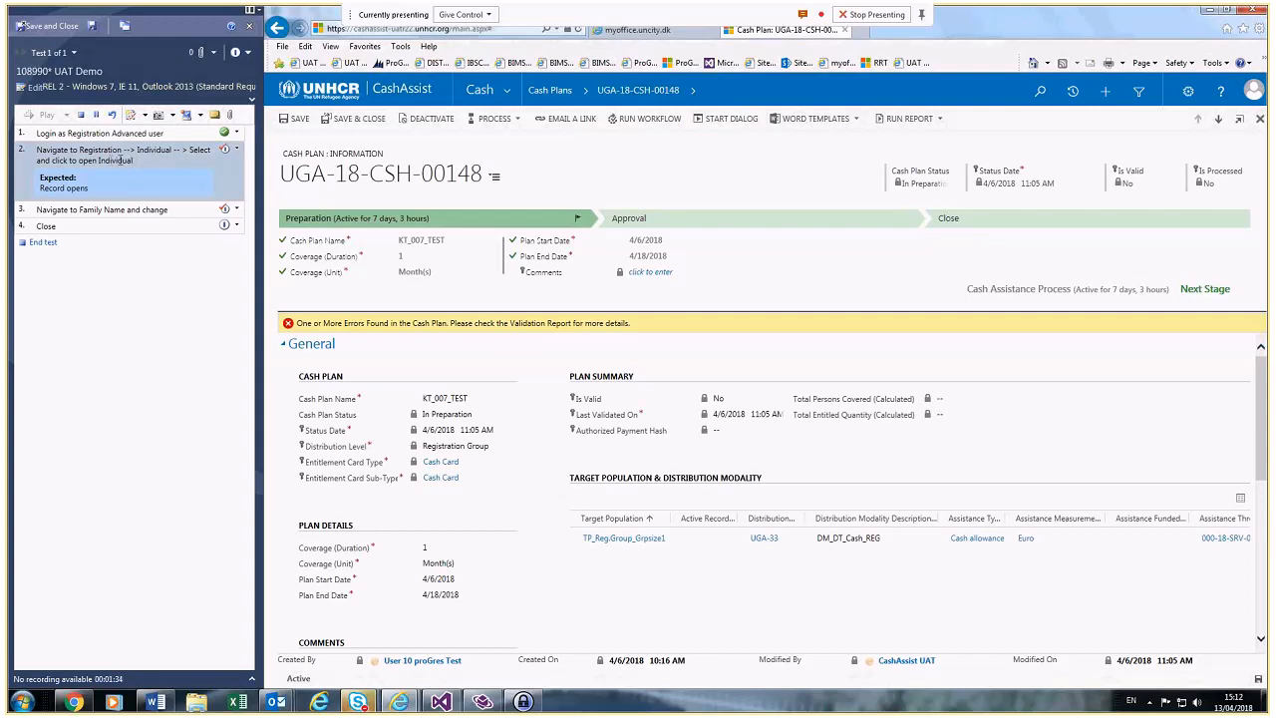
pyautogui.click(508, 93)
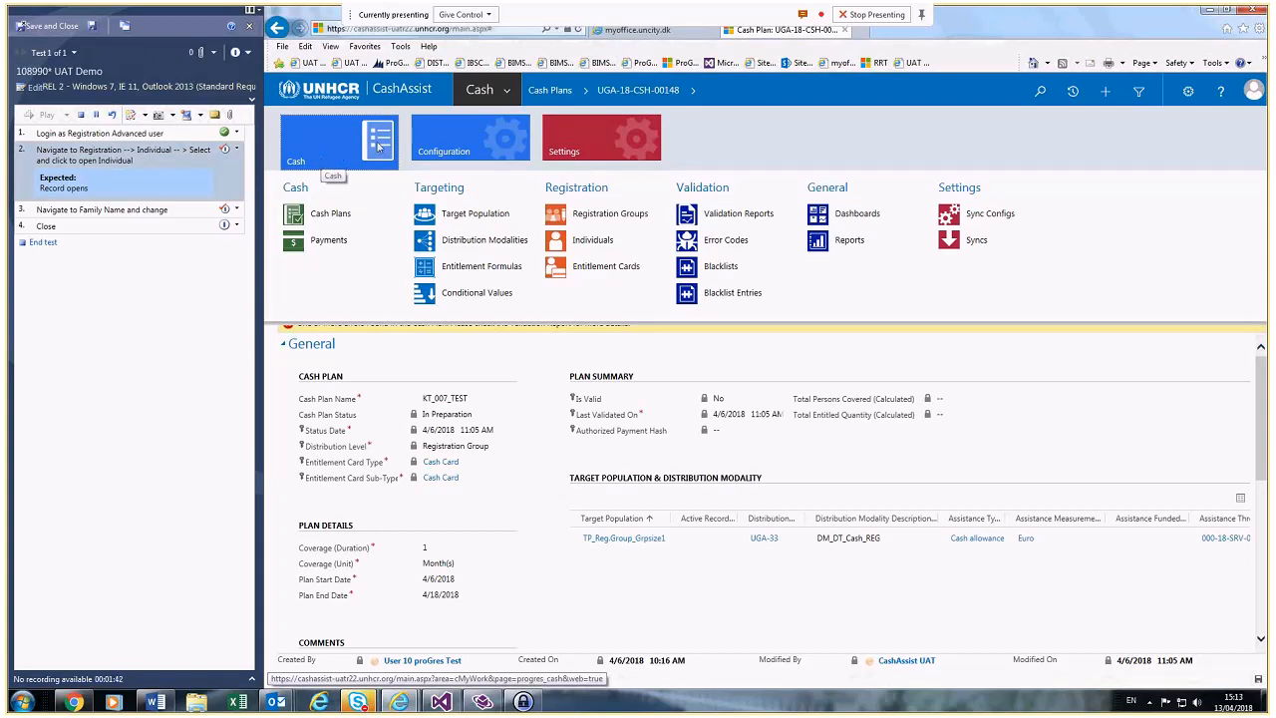
pyautogui.click(508, 93)
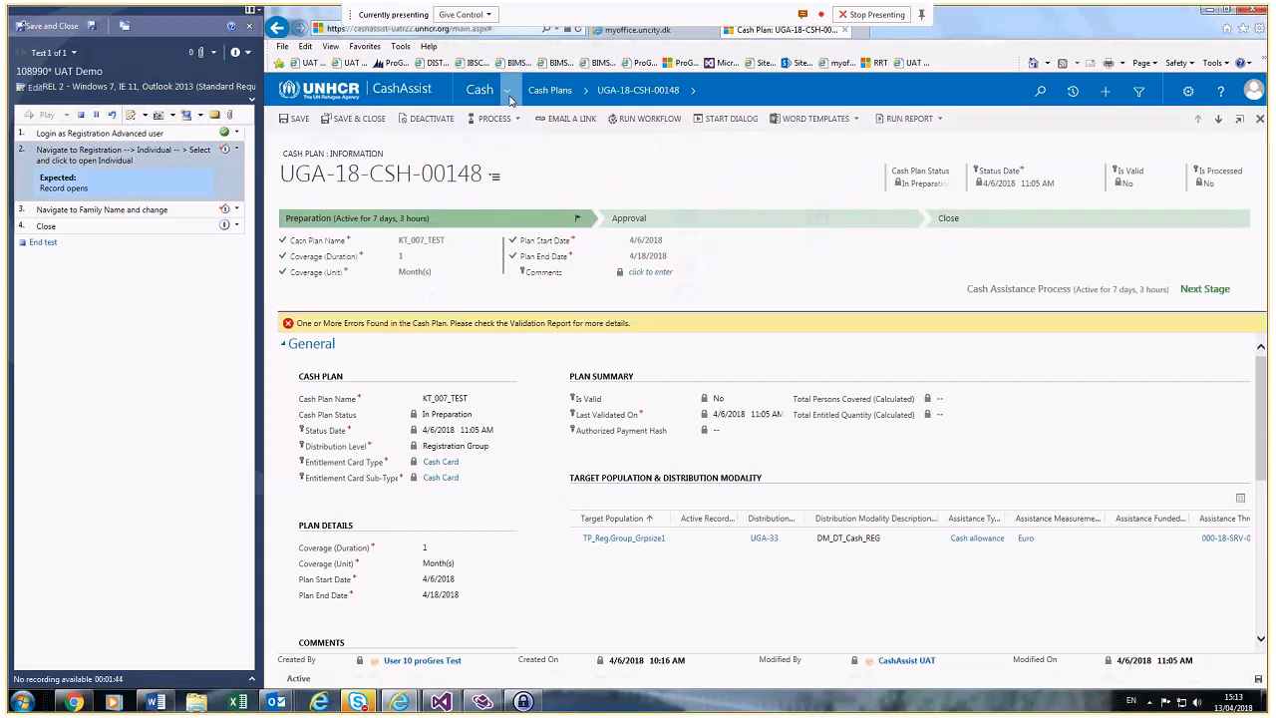
pyautogui.click(507, 93)
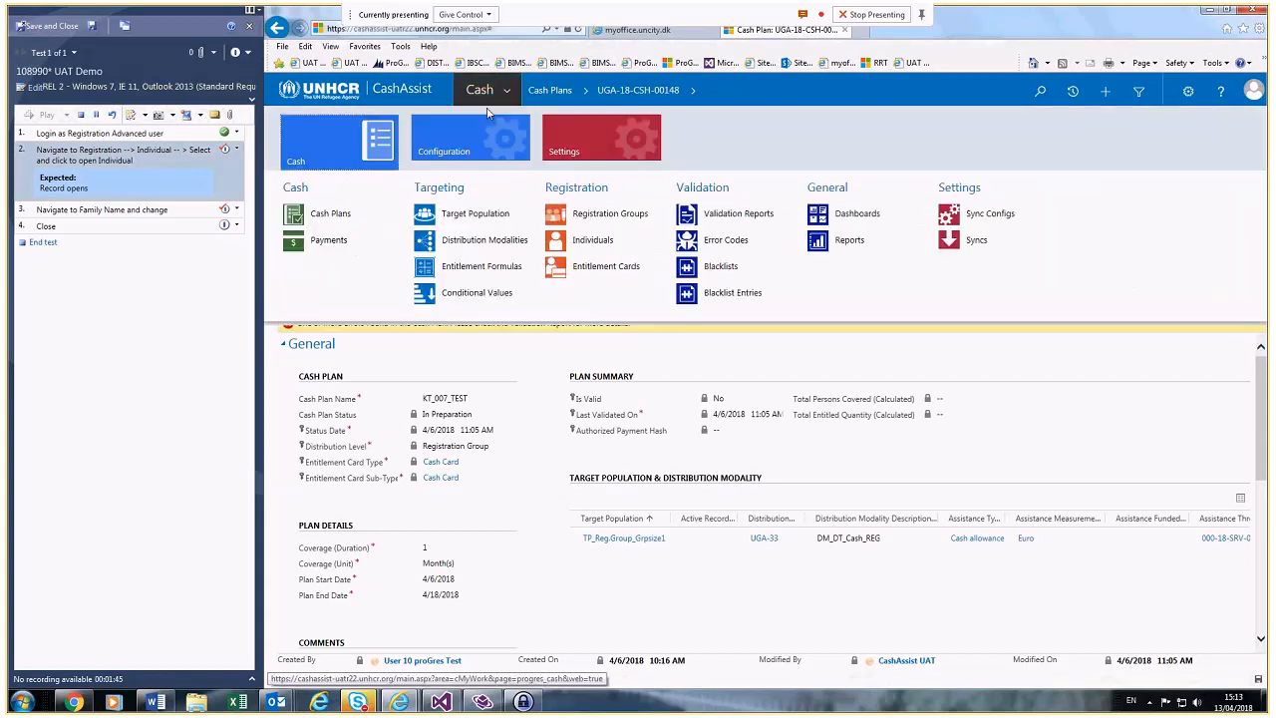
pyautogui.click(320, 210)
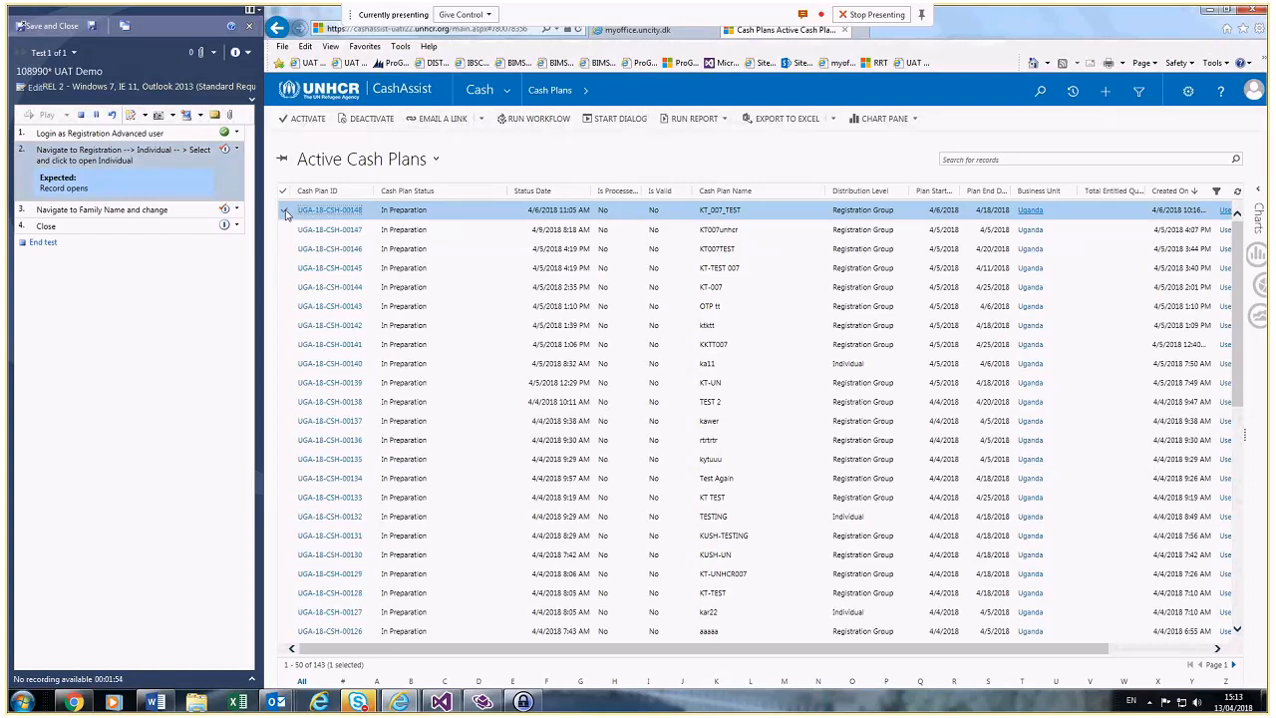
pyautogui.doubleClick(286, 214)
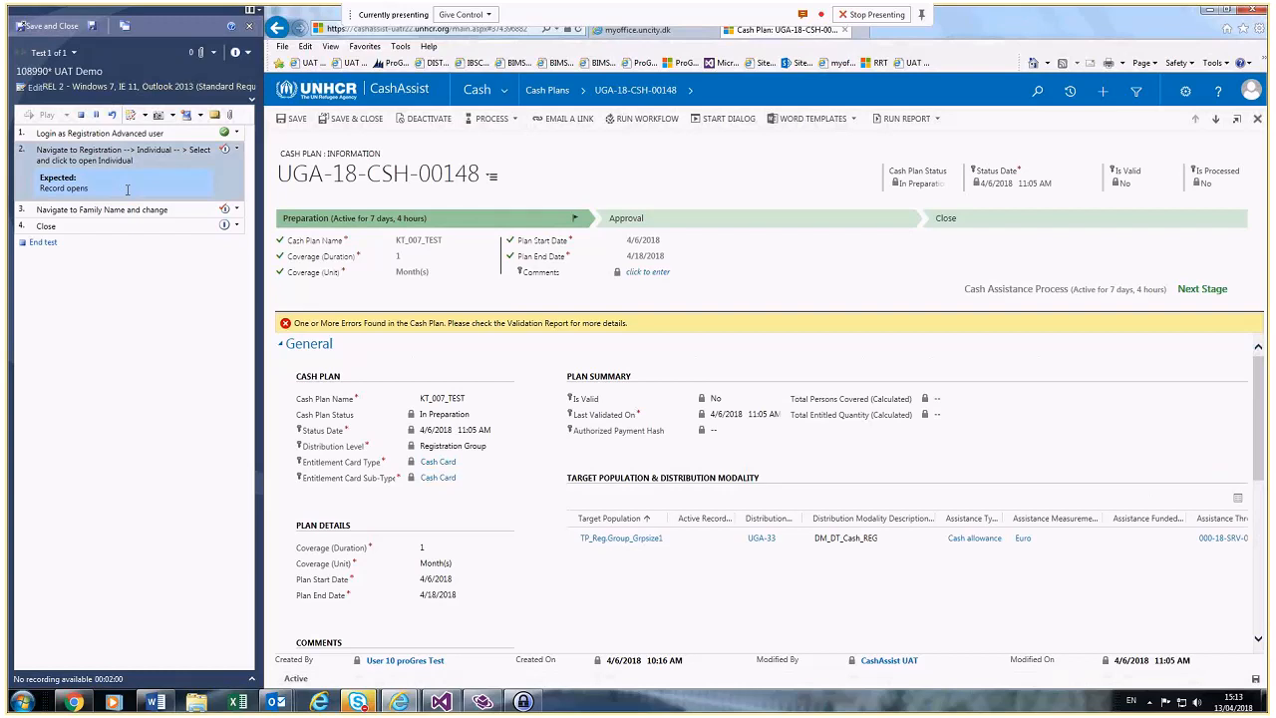
pyautogui.click(237, 149)
pyautogui.click(242, 167)
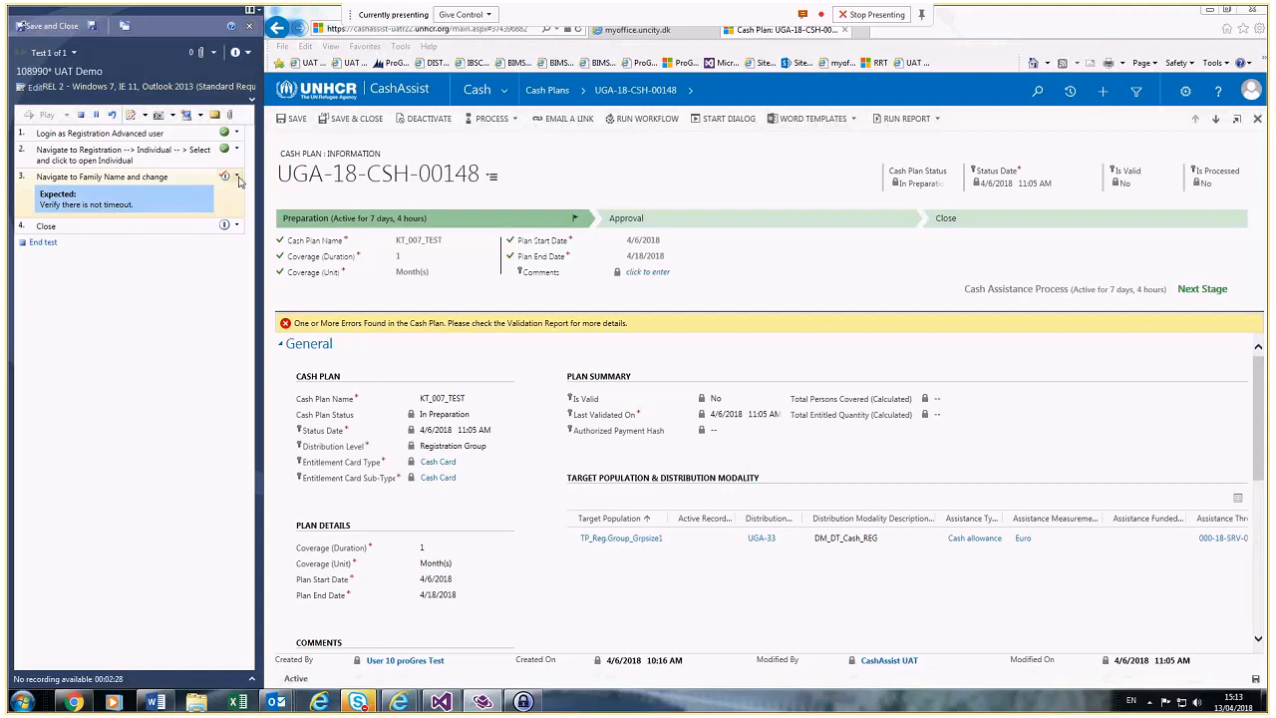
# Step: Mark step 3 'Navigate to Family Name and change' as failed
pyautogui.click(237, 177)
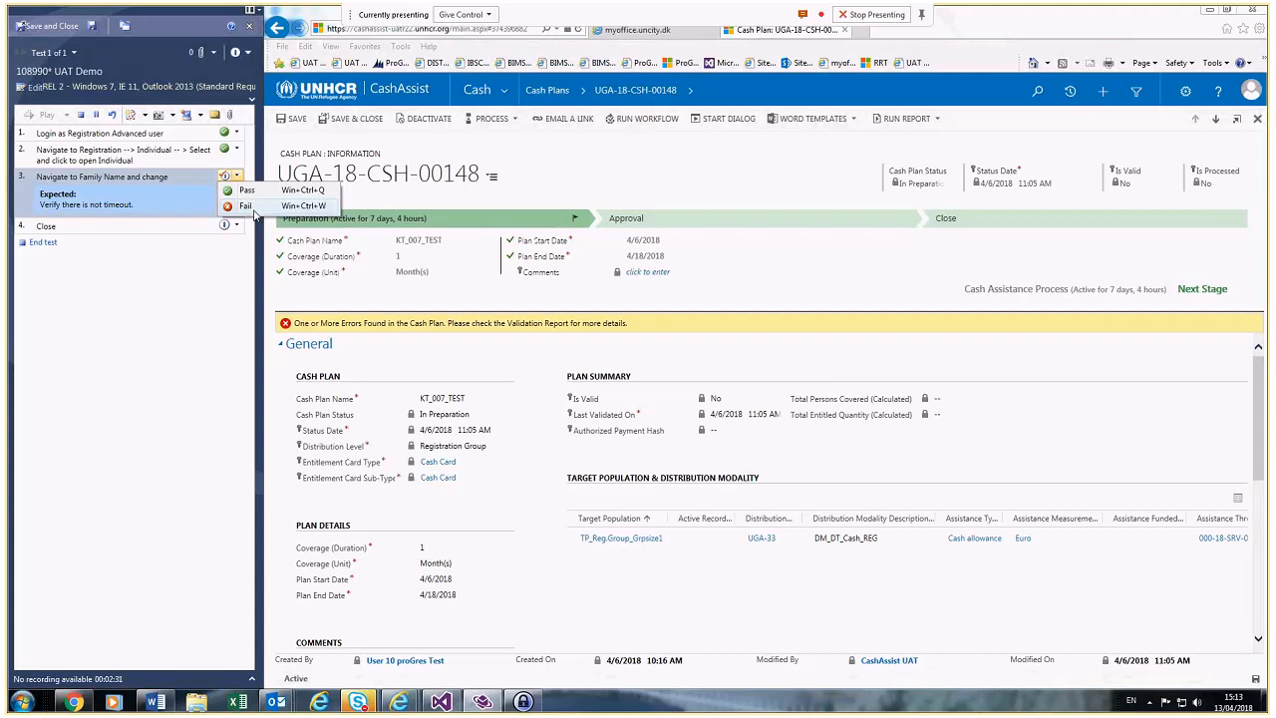
pyautogui.click(251, 209)
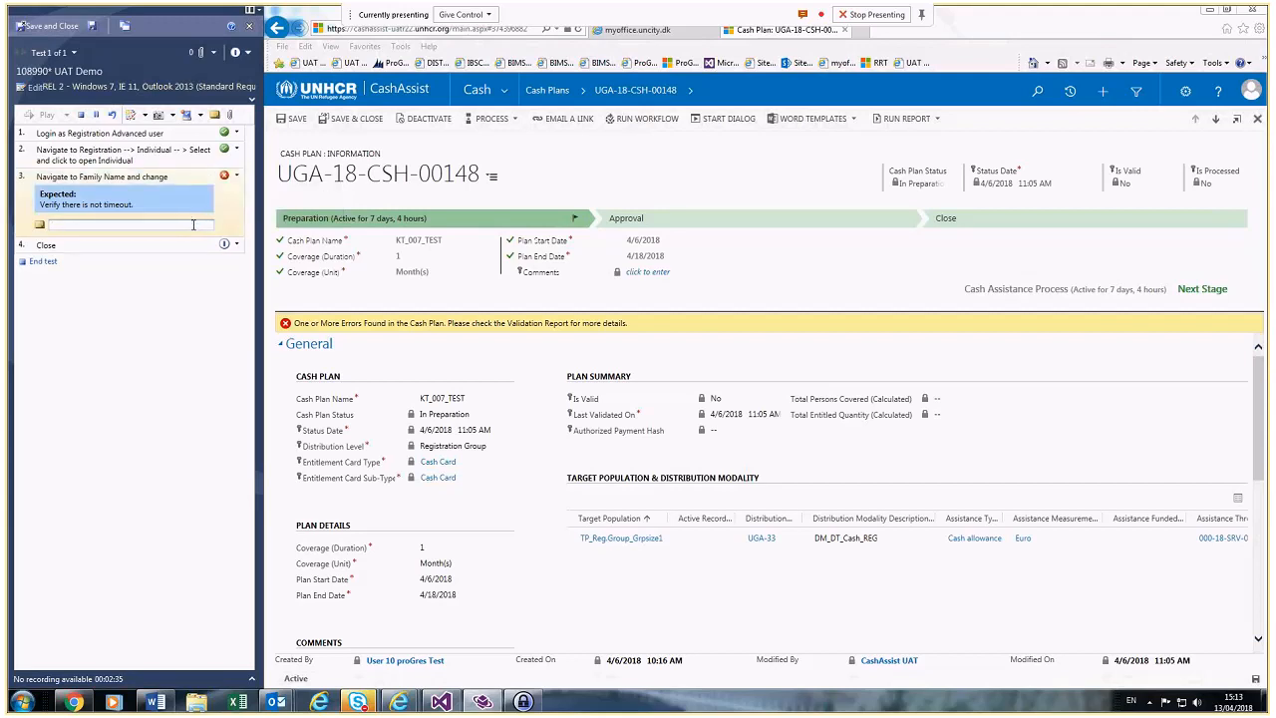
# Step: Comment on failed step 3: 'I received an error message. Record ID UGA-18-CSH-00148.'
pyautogui.write('I received')
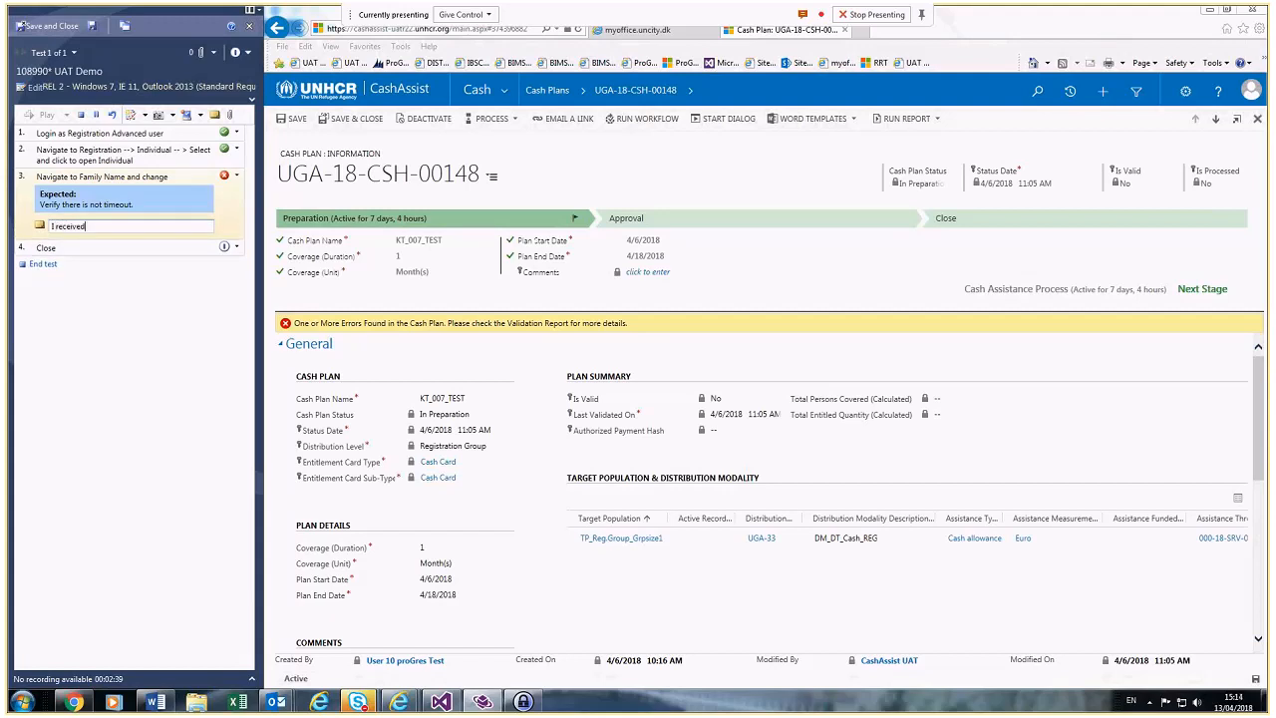
pyautogui.write(' an error message.')
pyautogui.write('Record I UG')
pyautogui.press('BackSpace')
pyautogui.press('BackSpace')
pyautogui.press('BackSpace')
pyautogui.write('D UGA -18-chs')
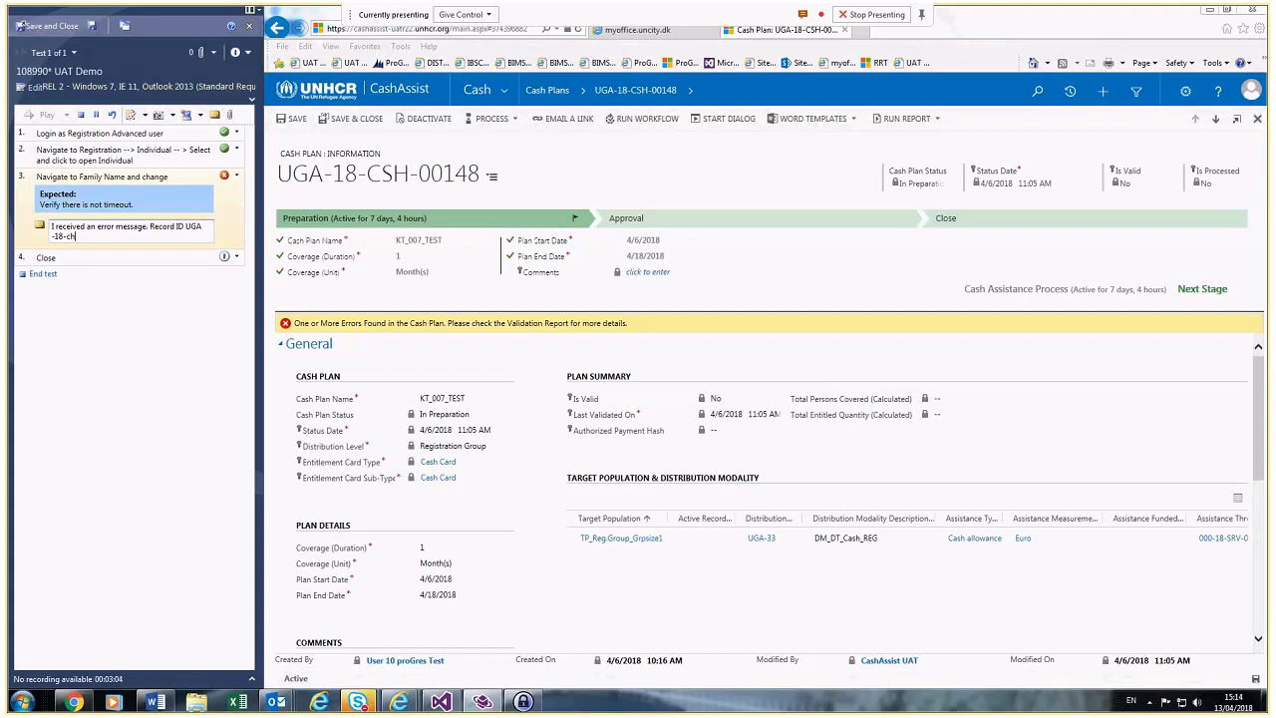
pyautogui.press('BackSpace')
pyautogui.write('SH - 00148.')
# Step: Attach a rectangular screenshot of the cash plan form to failed step 3
pyautogui.click(173, 116)
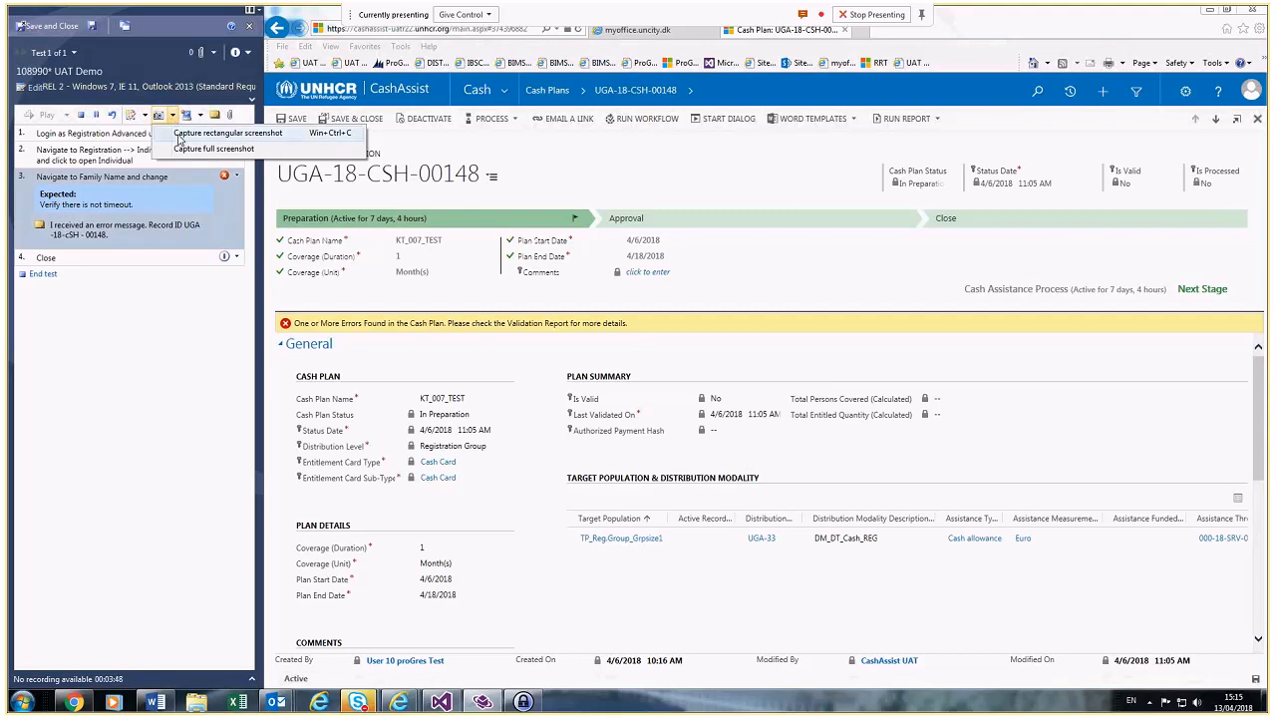
pyautogui.click(177, 133)
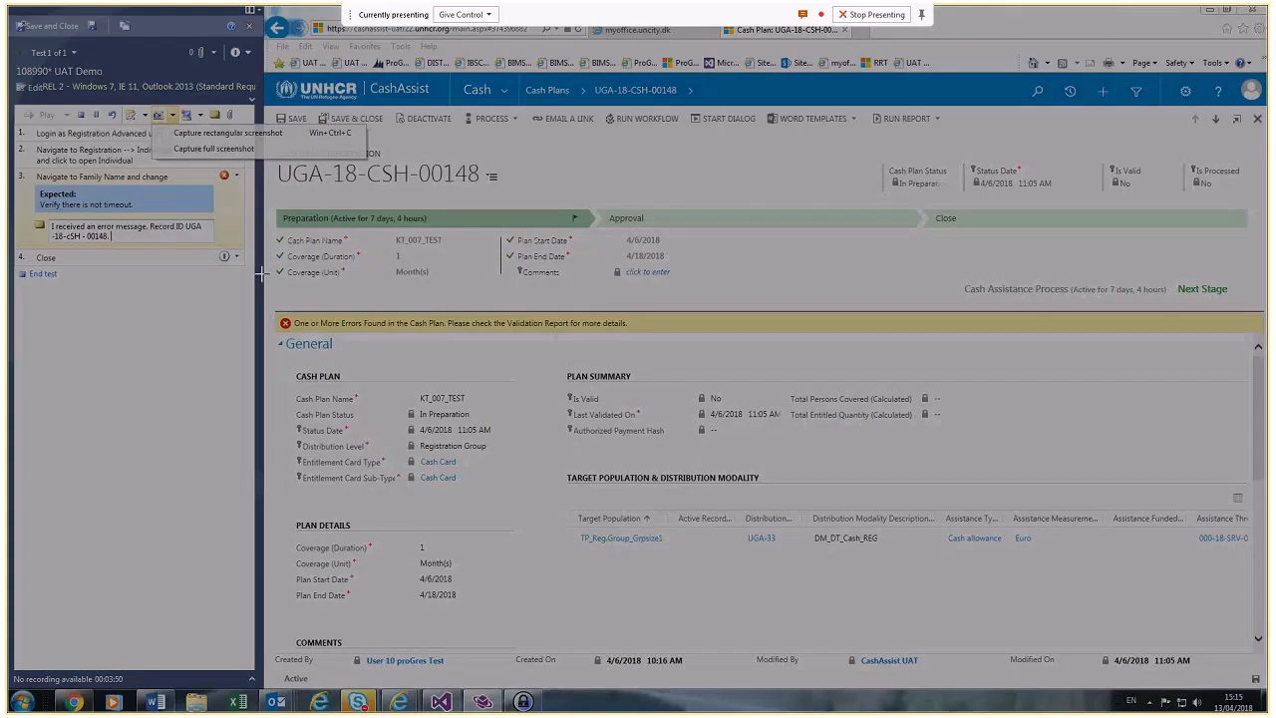
pyautogui.moveTo(259, 273); pyautogui.dragTo(727, 377)
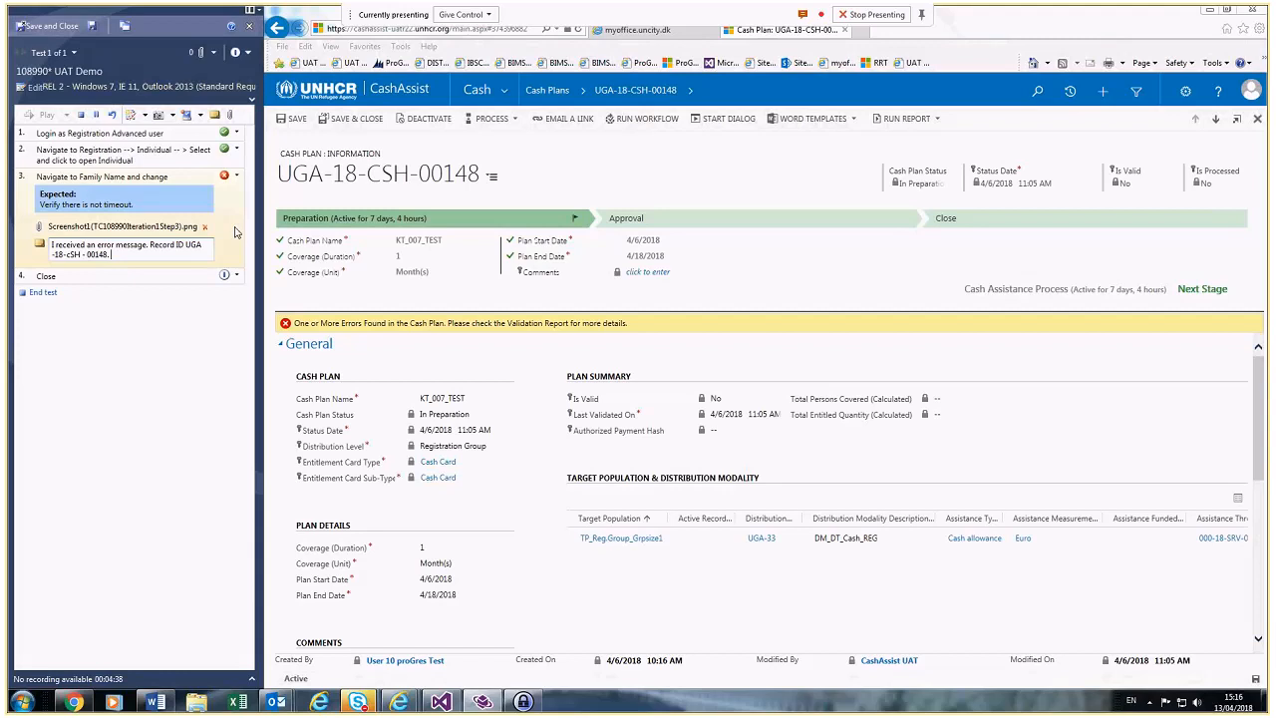
# Step: Set the overall test outcome to Fail, then save and close Test Runner
pyautogui.click(239, 52)
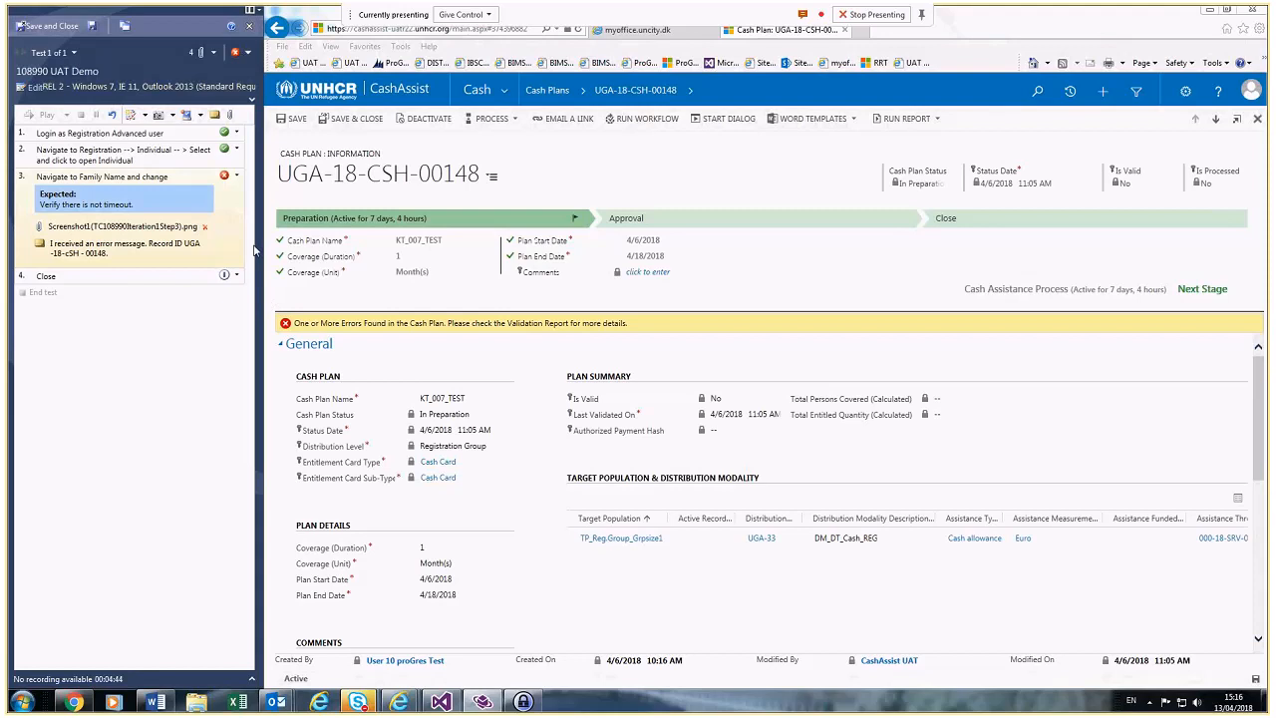
pyautogui.click(47, 25)
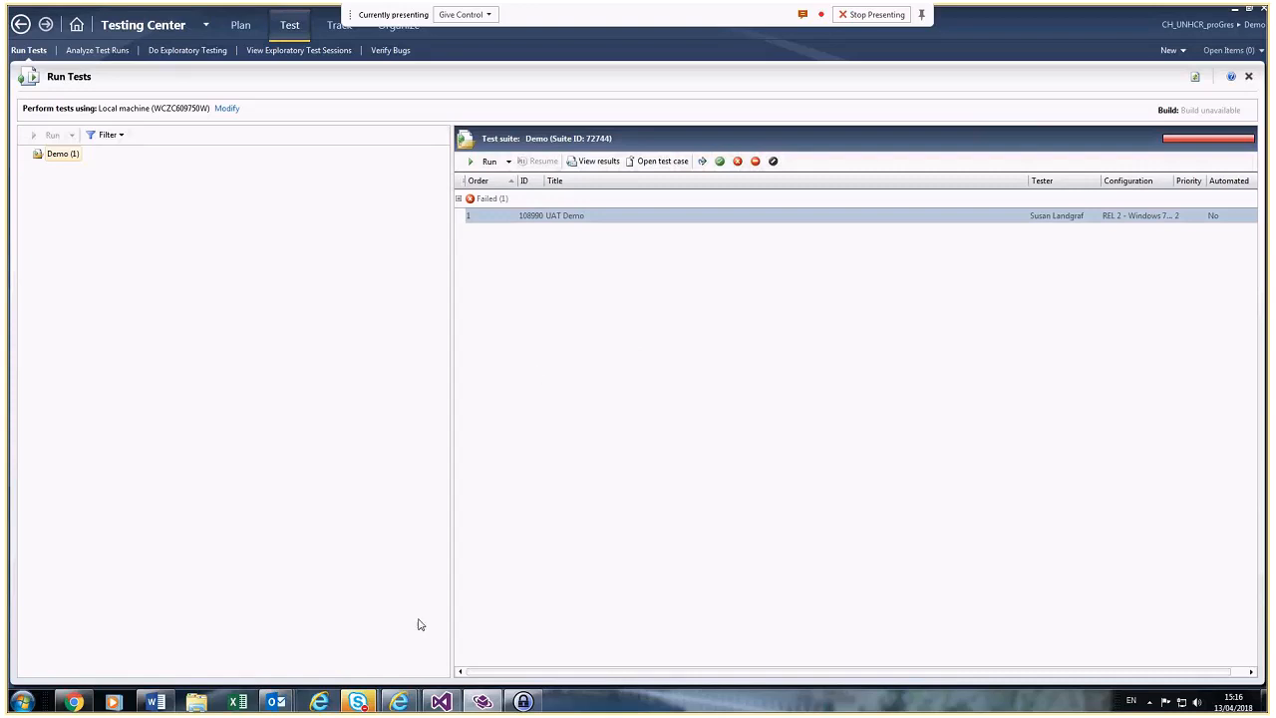
# Step: Move the online meeting window aside and hide it
pyautogui.moveTo(366, 707)
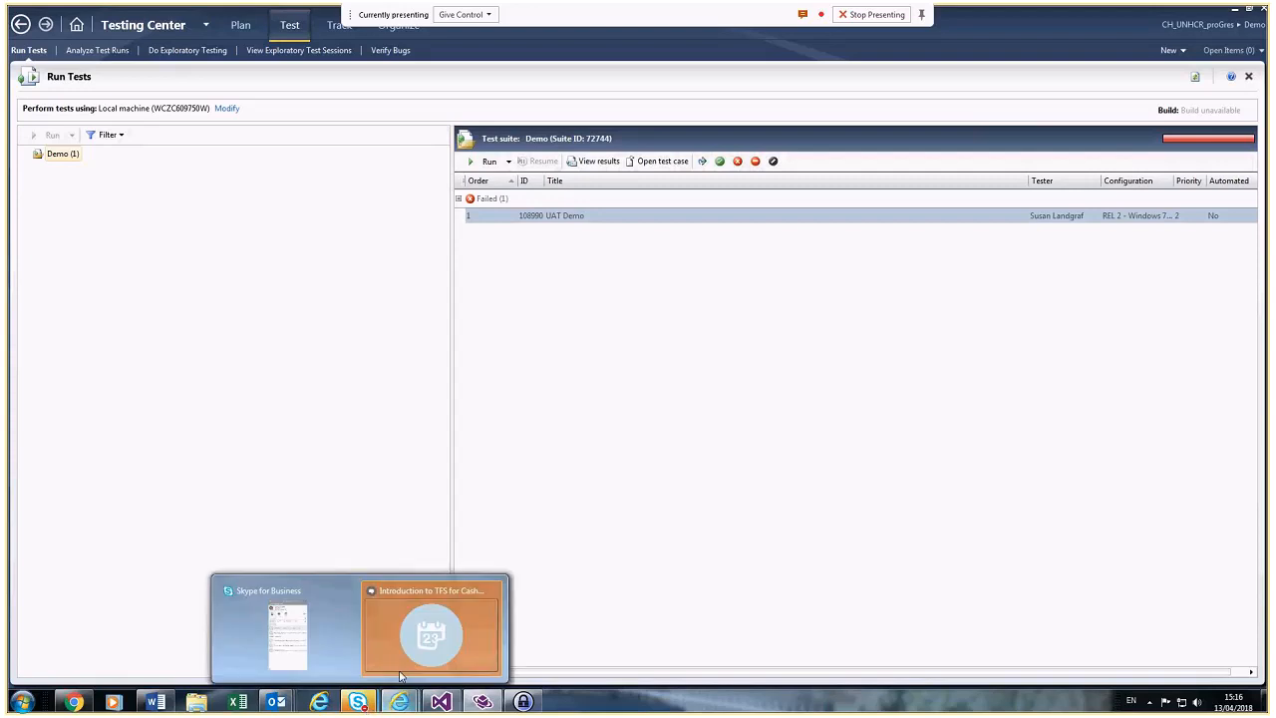
pyautogui.click(421, 630)
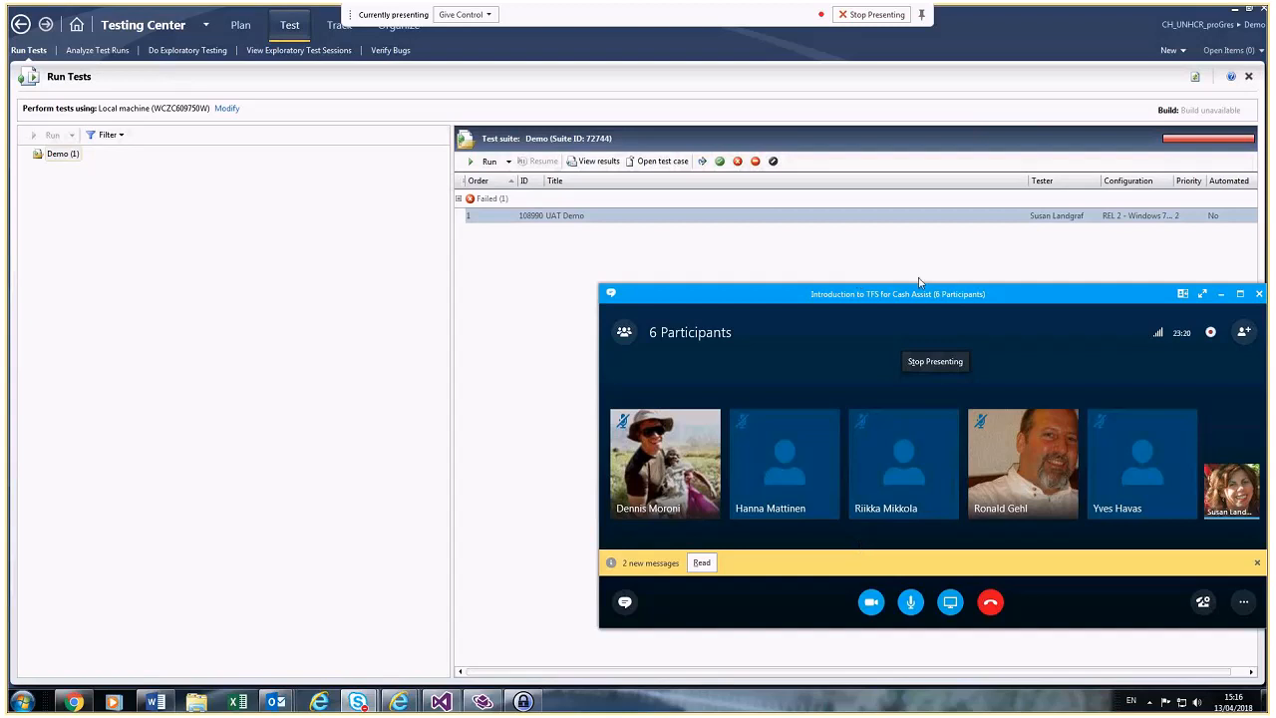
pyautogui.moveTo(1132, 299); pyautogui.dragTo(1056, 319)
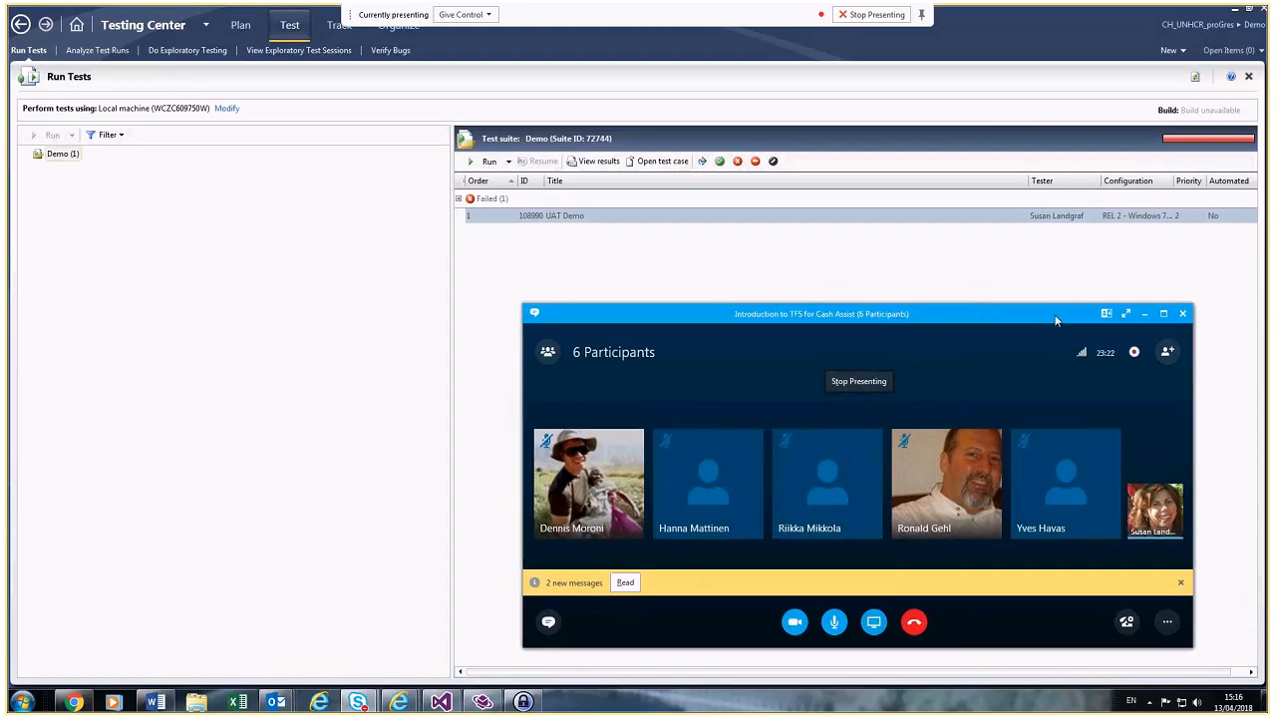
pyautogui.click(1144, 315)
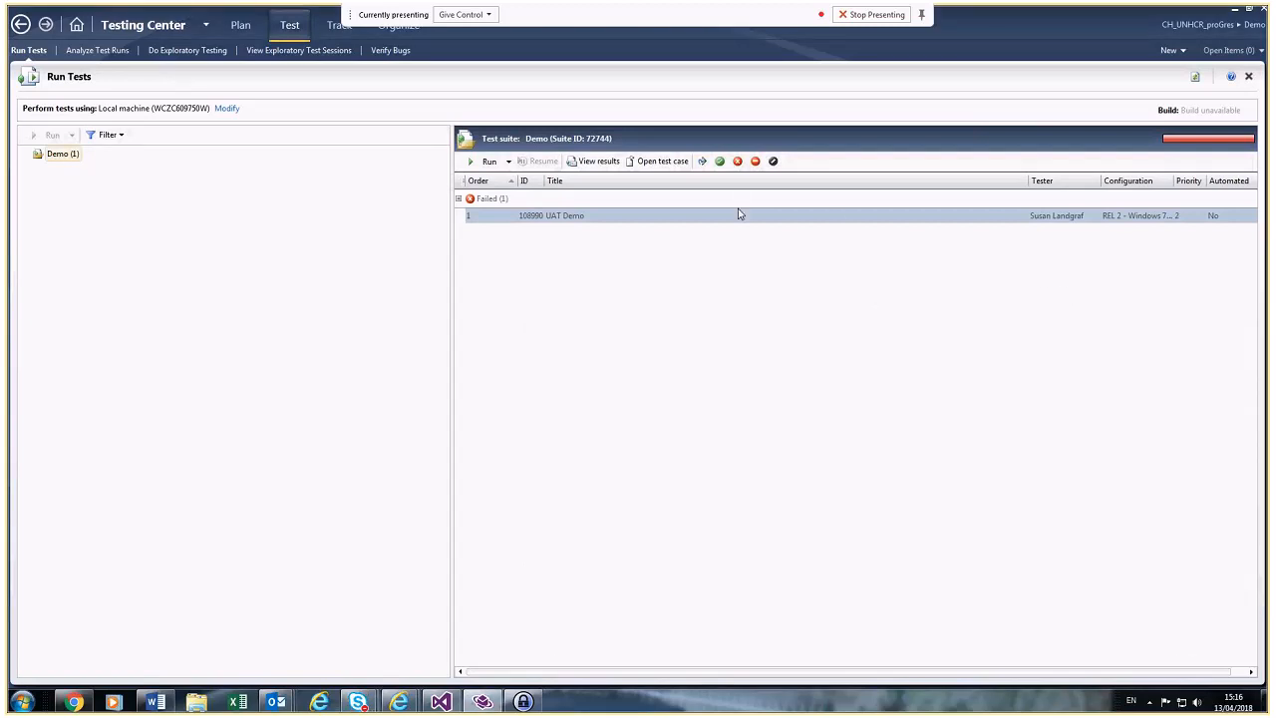
# Step: Reset the UAT Demo test to active and launch a new run of it
pyautogui.rightClick(557, 219)
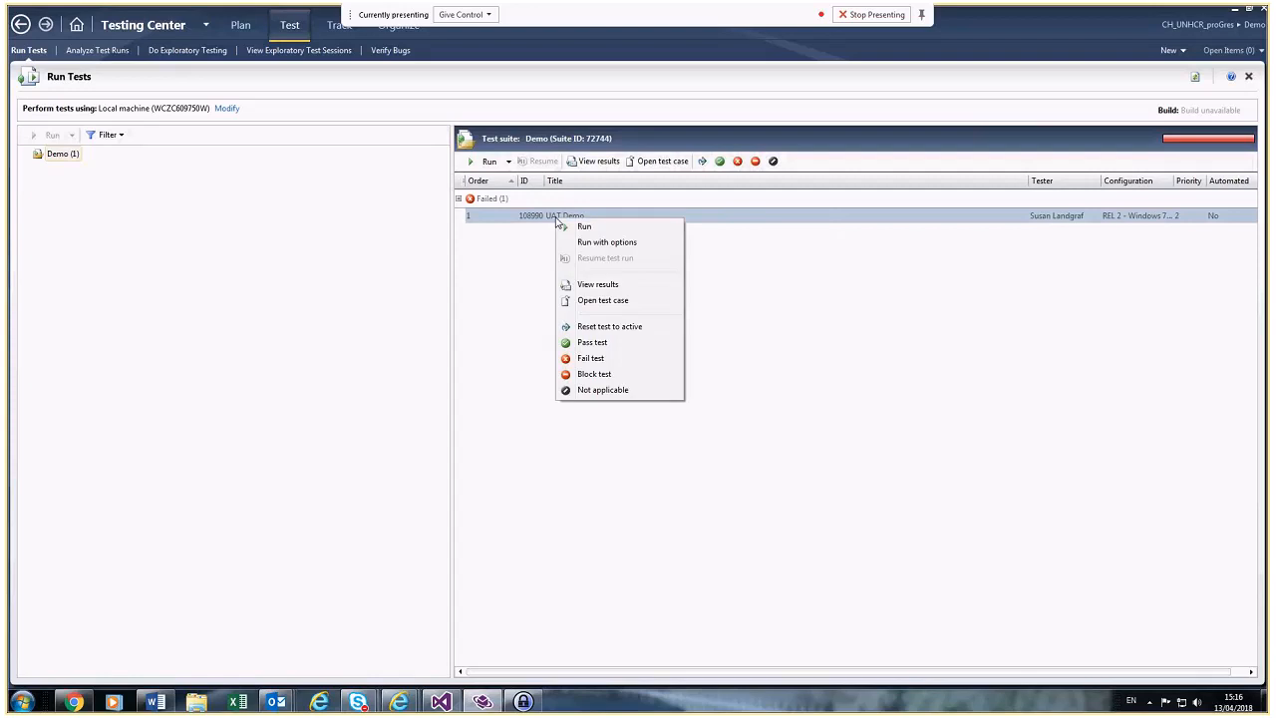
pyautogui.click(602, 327)
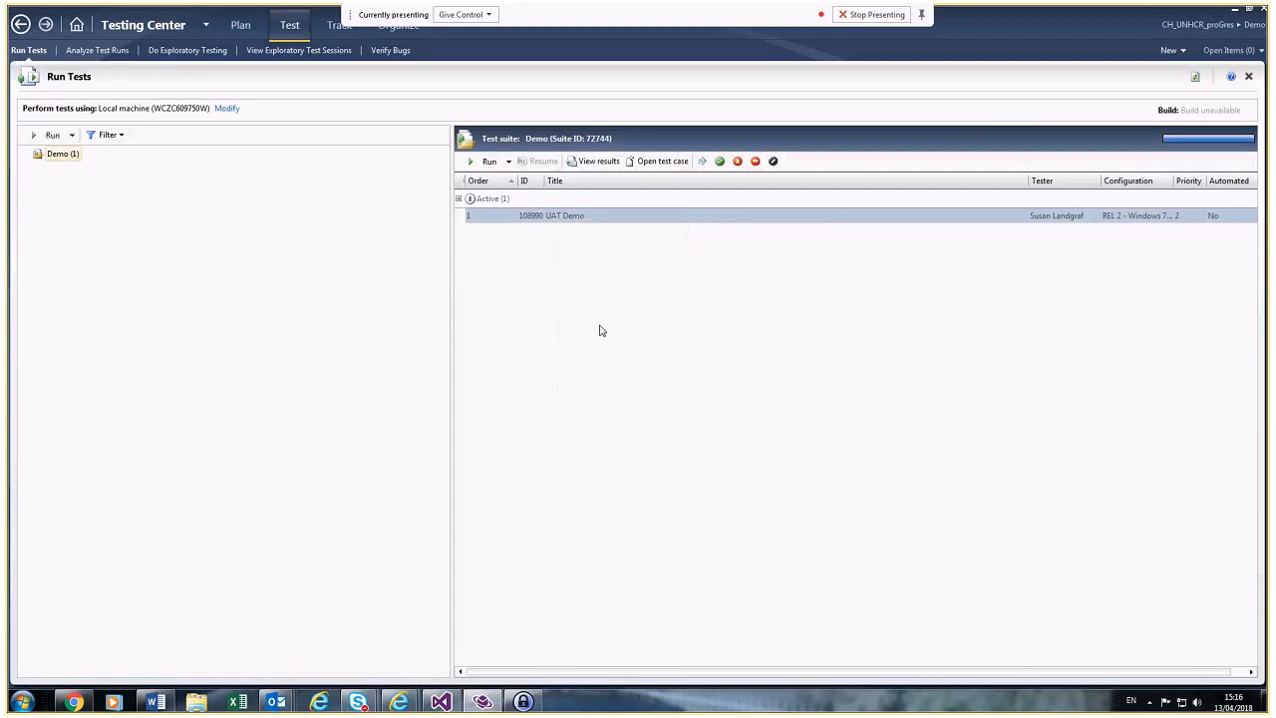
pyautogui.rightClick(545, 215)
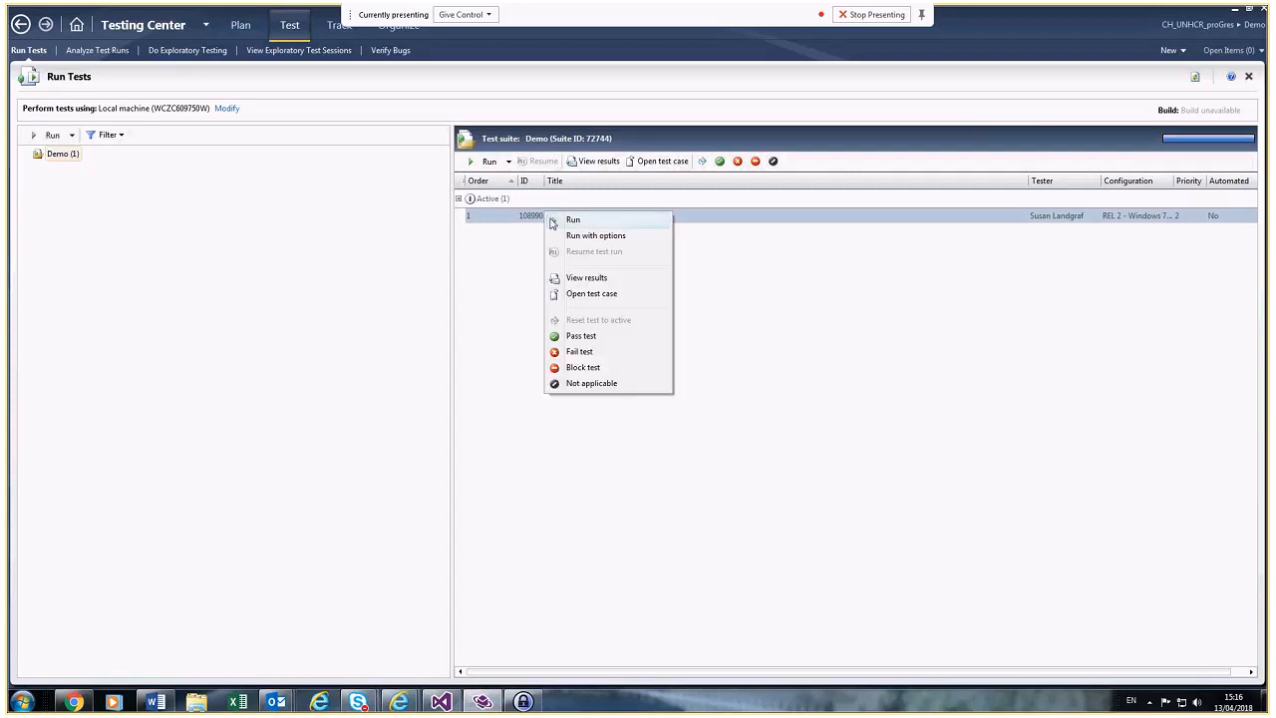
pyautogui.click(586, 338)
pyautogui.click(479, 166)
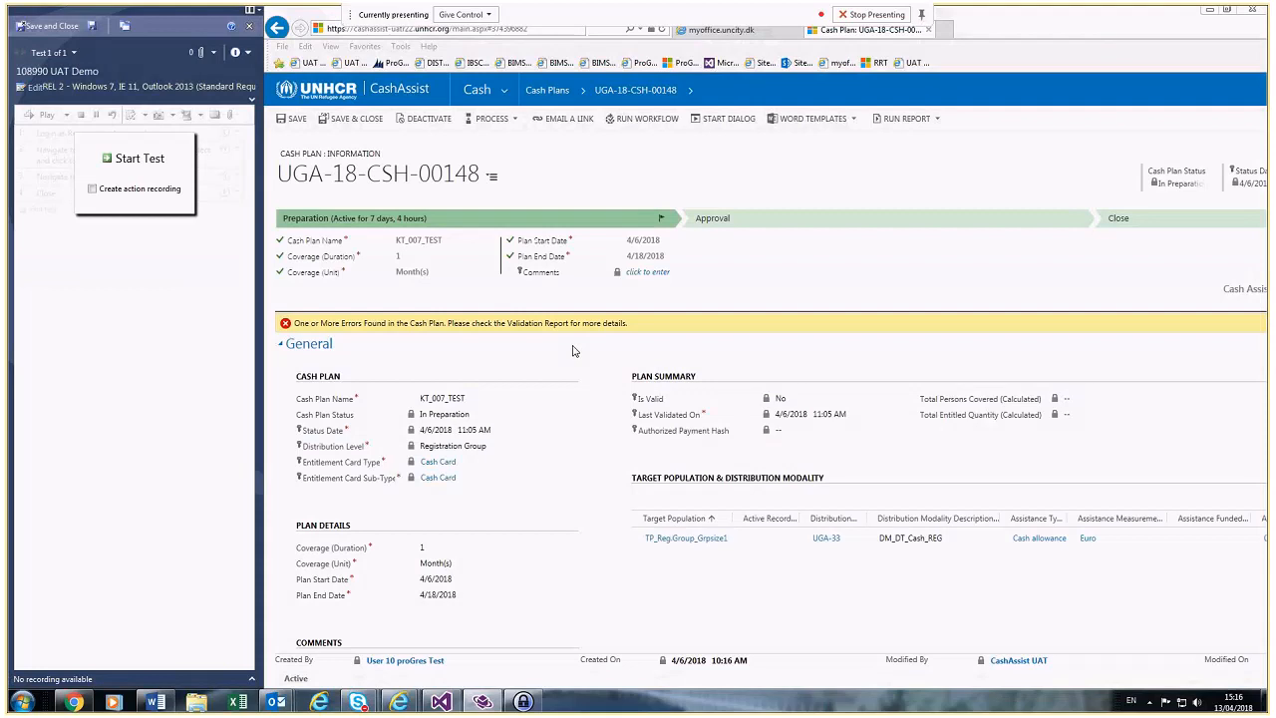
# Step: Start the fresh UAT Demo test run in Test Runner
pyautogui.click(139, 158)
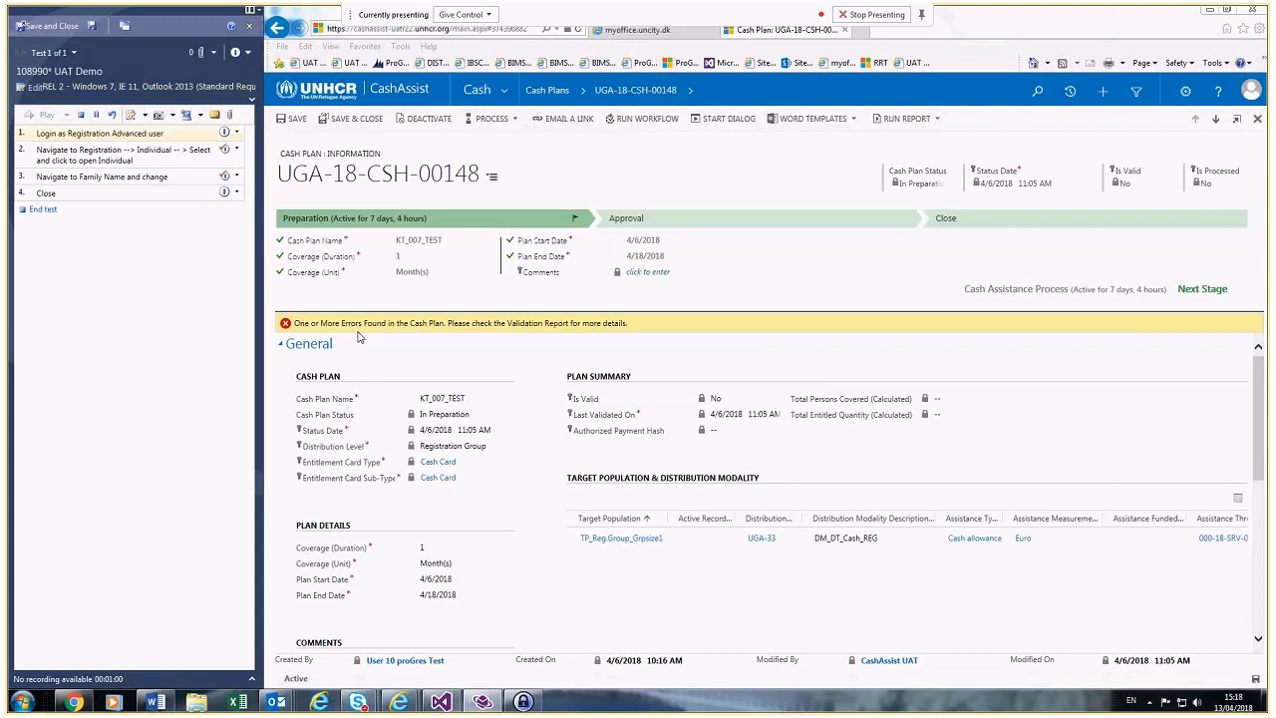
# Step: Mark step 1 passed and step 2 failed with the comment 'TEST'
pyautogui.click(239, 136)
pyautogui.click(240, 152)
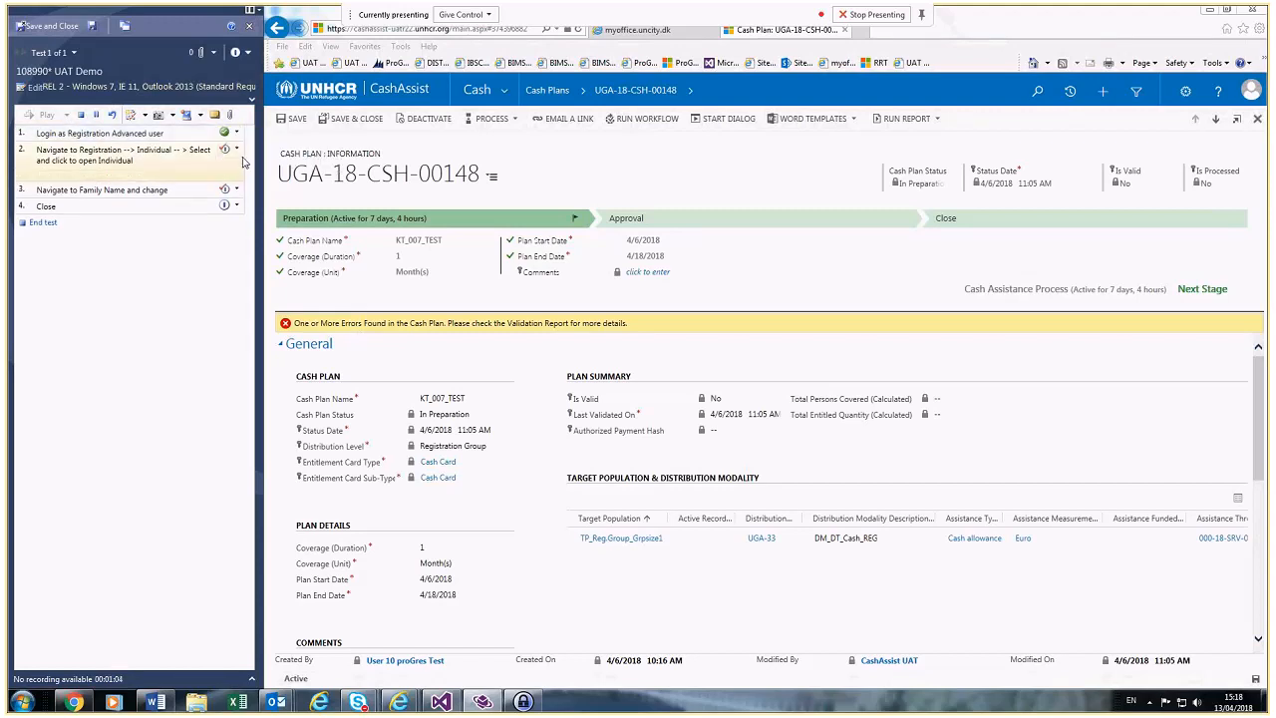
pyautogui.click(237, 150)
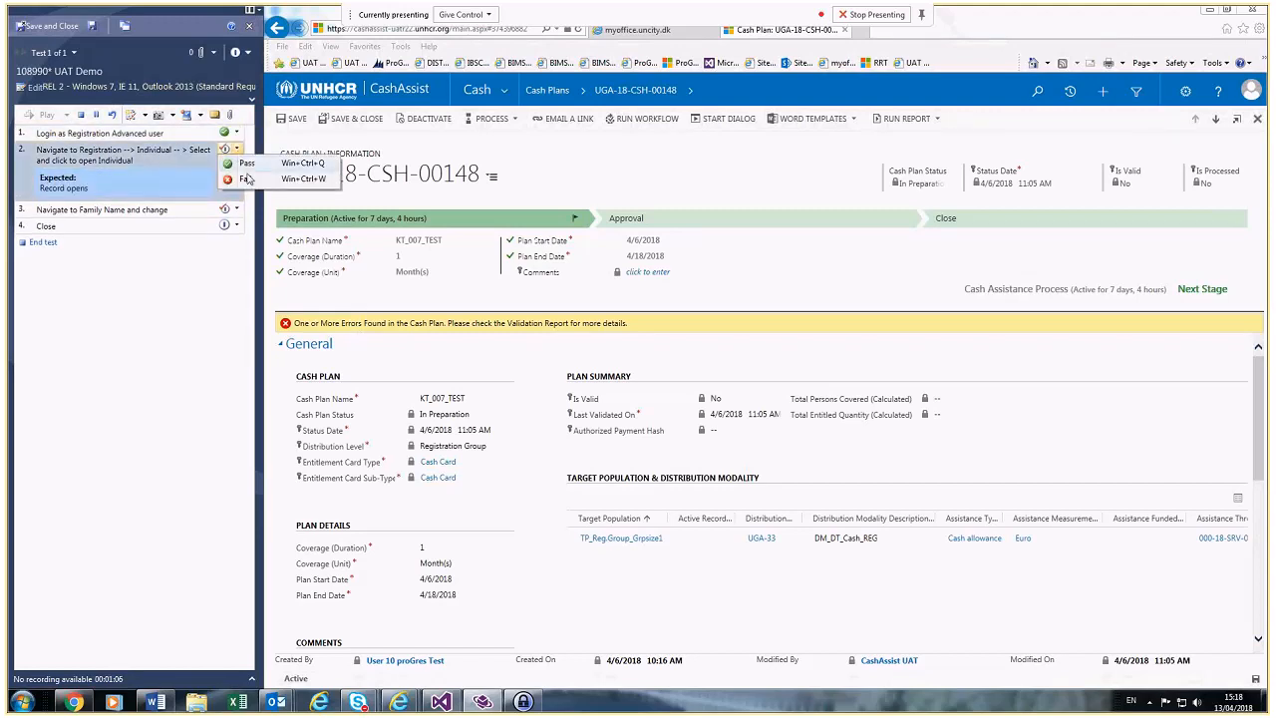
pyautogui.click(245, 178)
pyautogui.write('TEST')
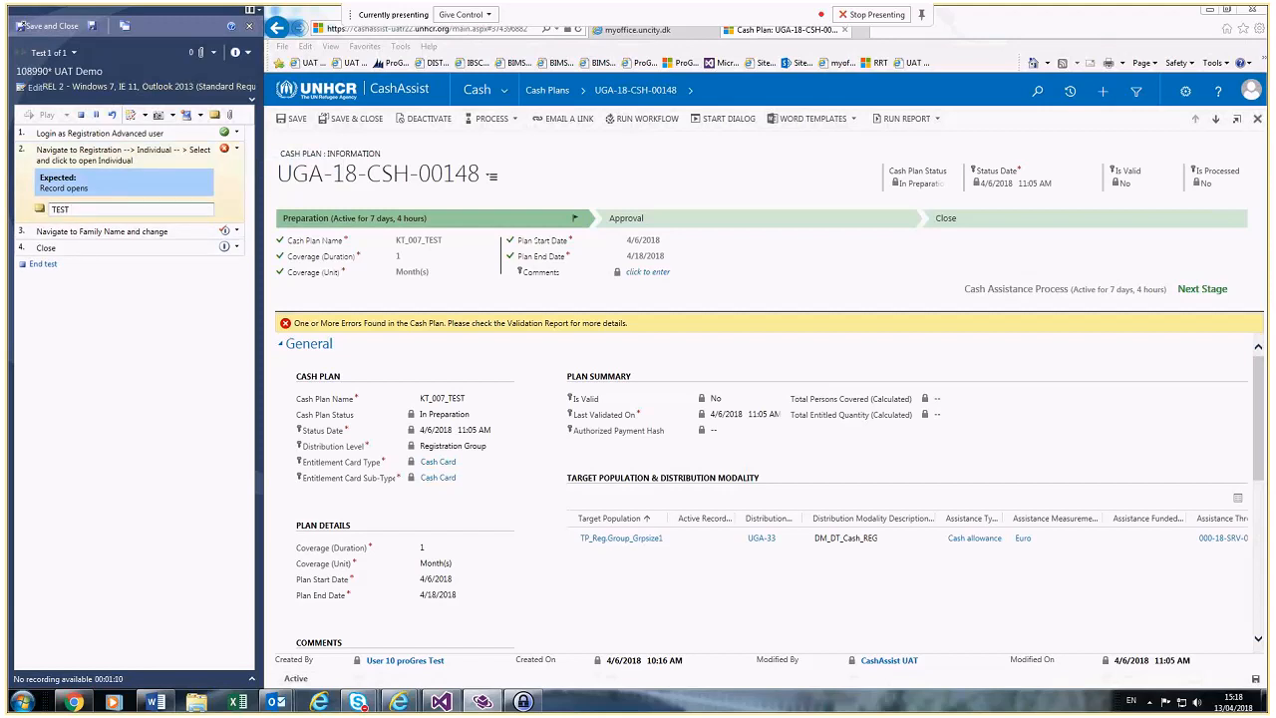
pyautogui.click(200, 116)
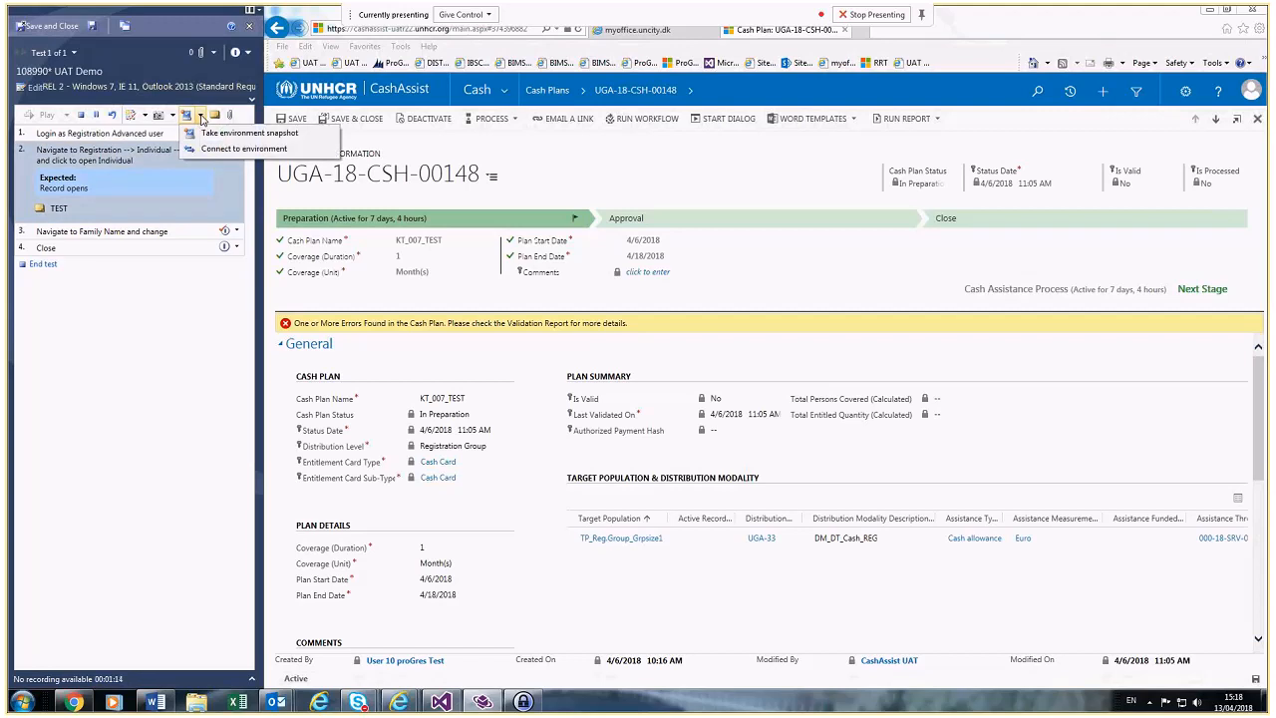
pyautogui.click(145, 116)
pyautogui.click(145, 116)
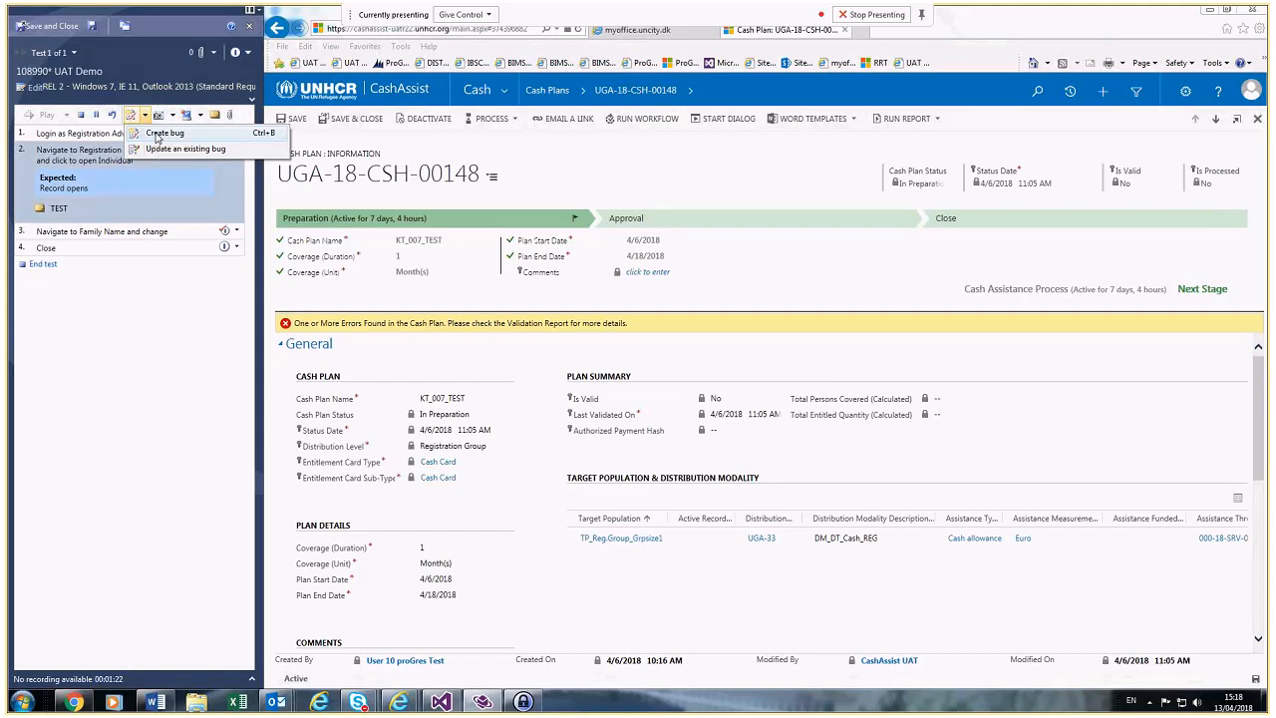
# Step: Create a new bug titled 'UAT On the Indivudal Name field, the dropdown did not open.'
pyautogui.click(156, 136)
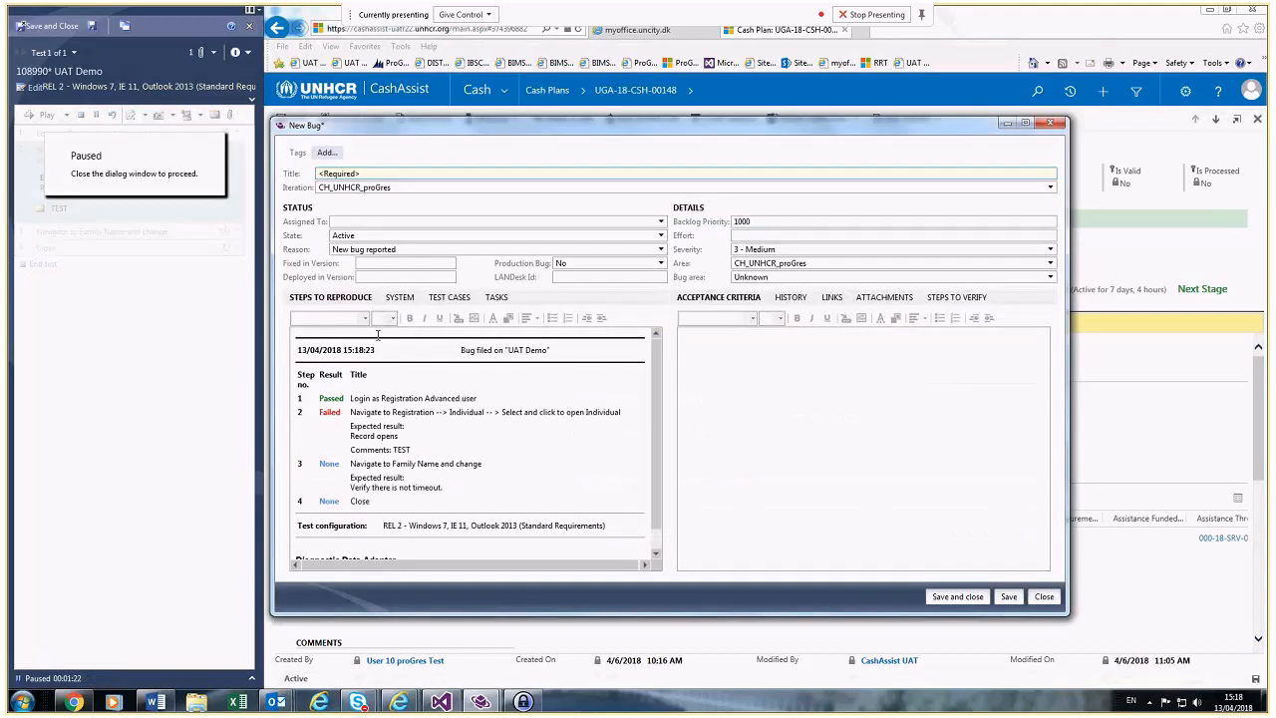
pyautogui.write('uat')
pyautogui.hotkey('ctrl', 'a')
pyautogui.press('BackSpace')
pyautogui.write('UAT')
pyautogui.write('On the Indivudal Name field, ')
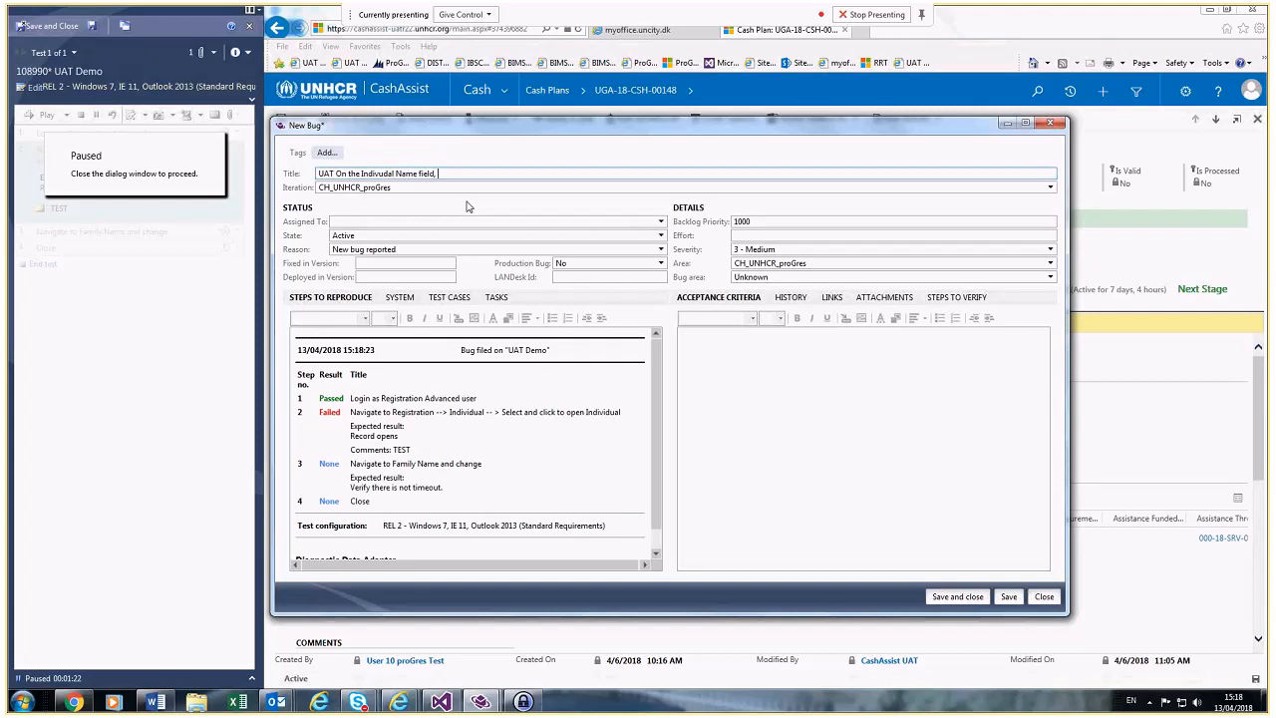
pyautogui.write('the dropdown did not open.')
pyautogui.click(468, 223)
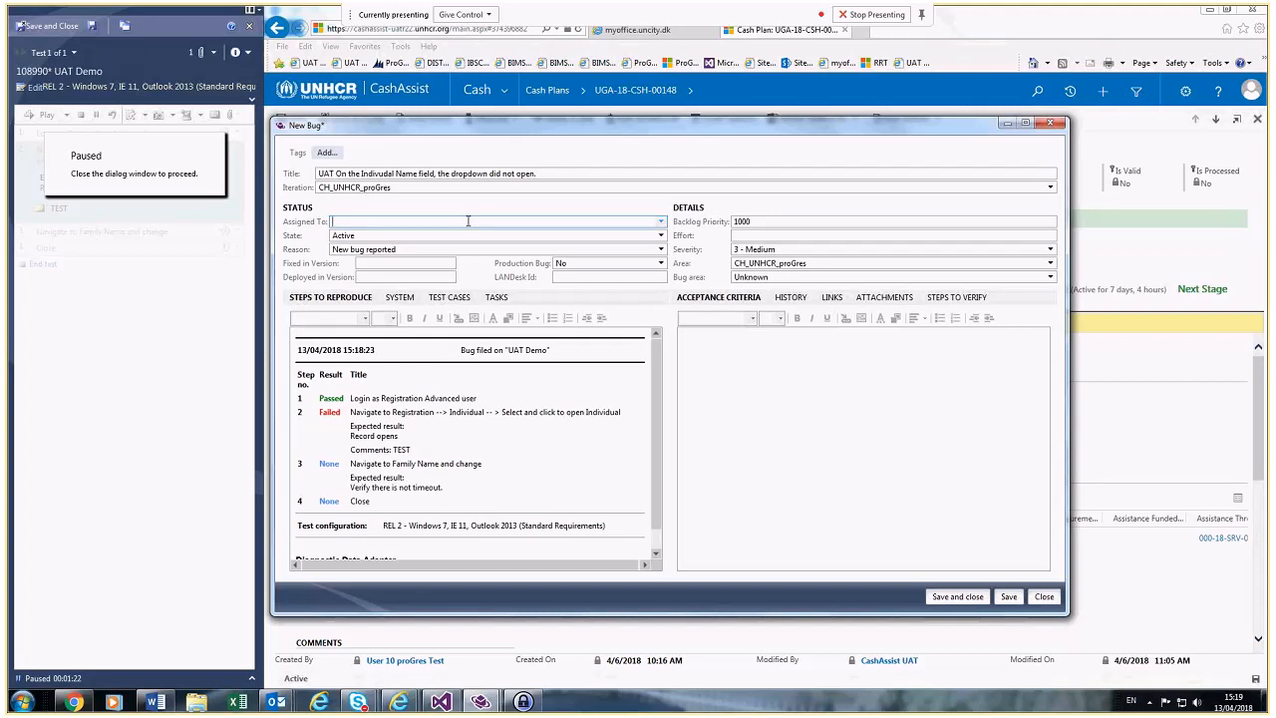
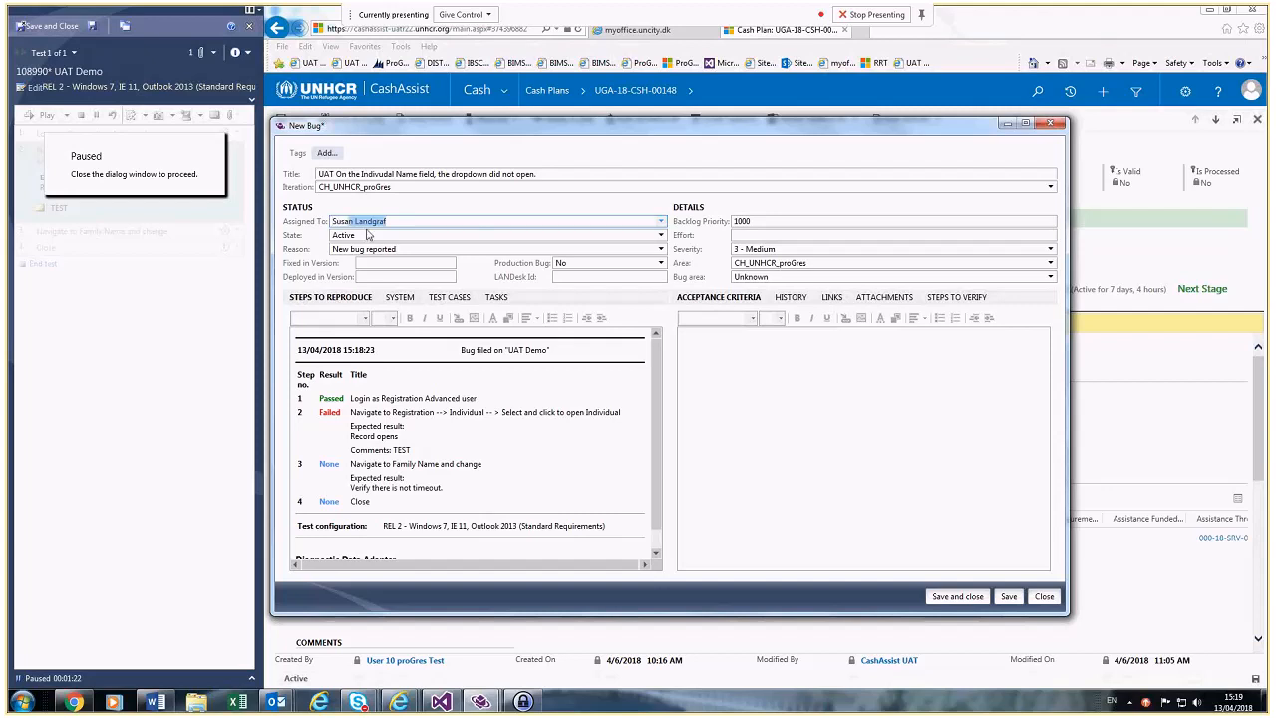
# Step: Assign the bug to the autocompleted team member and keep severity at 3 - Medium
pyautogui.click(386, 264)
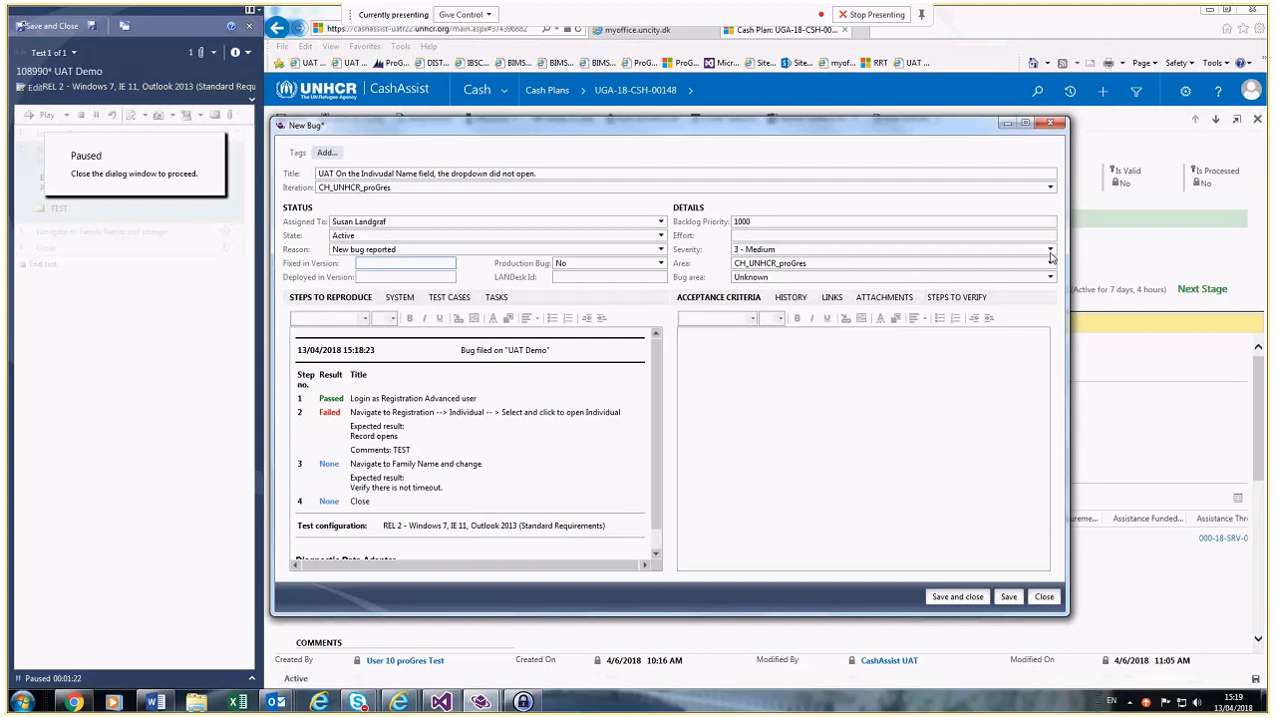
pyautogui.click(1049, 251)
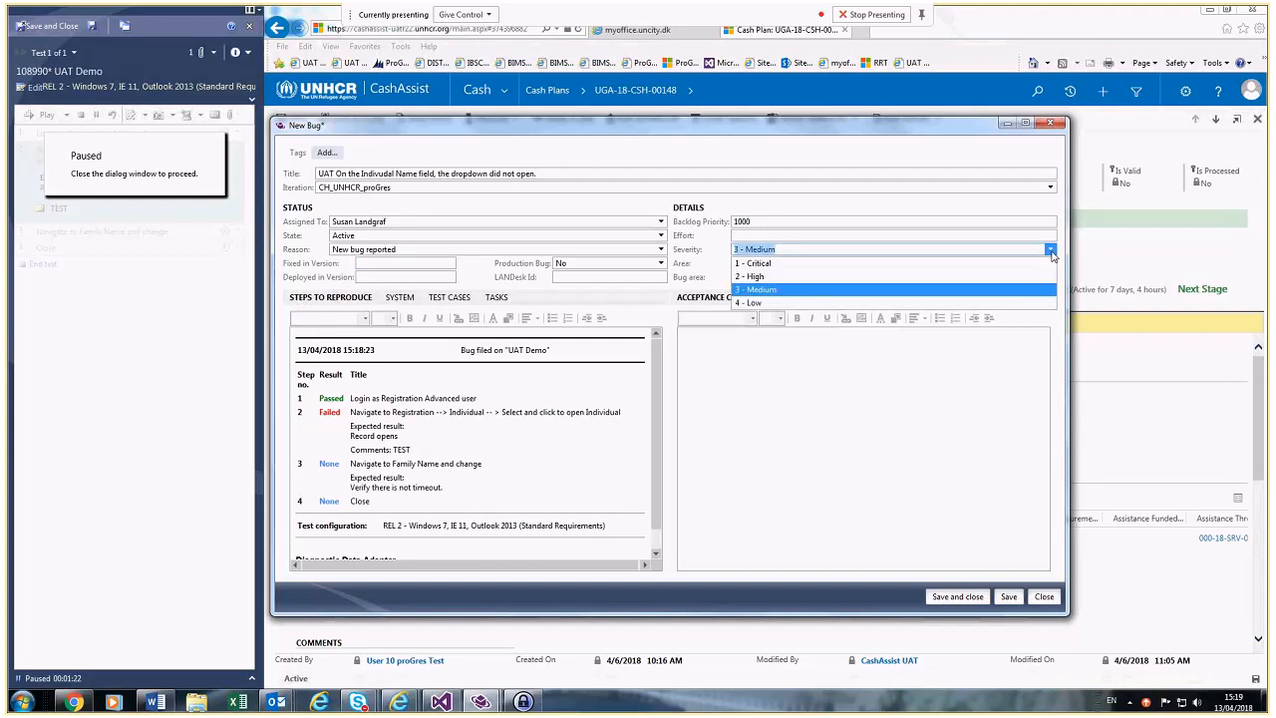
pyautogui.click(927, 250)
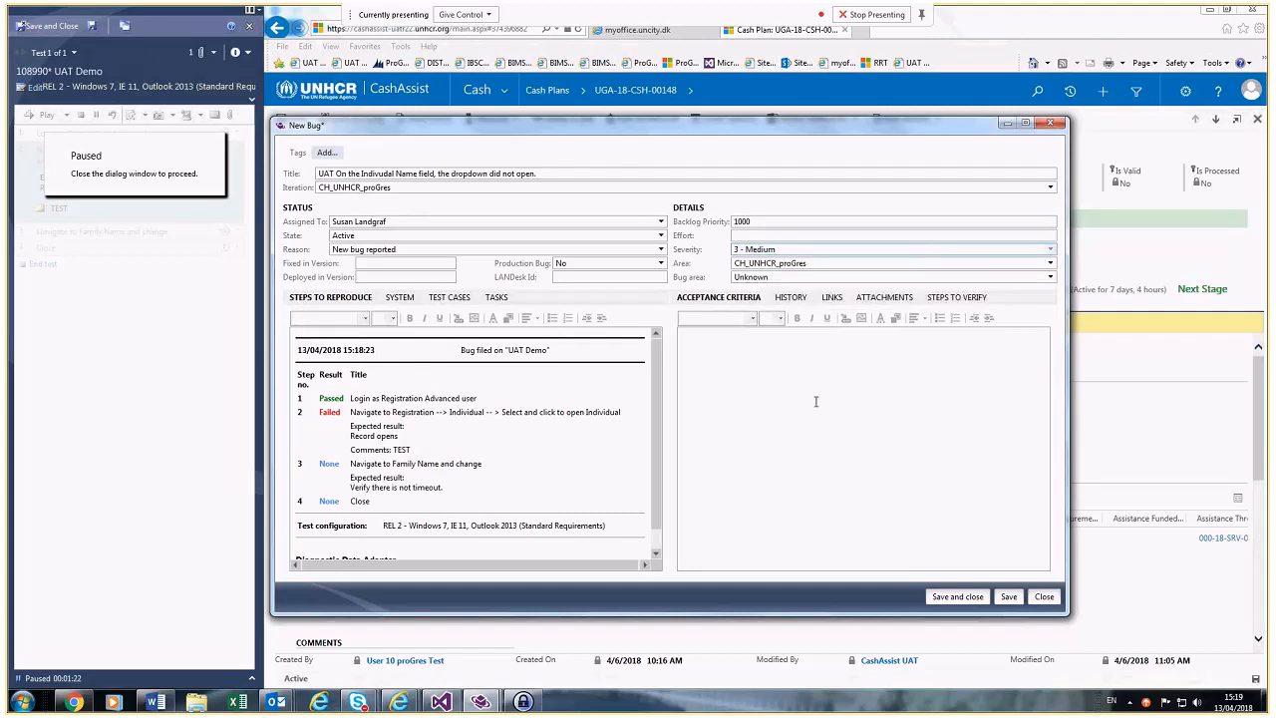
# Step: Write three repro steps: navigate to Individual Name, click dropdown, list missing XYZ field option
pyautogui.click(765, 406)
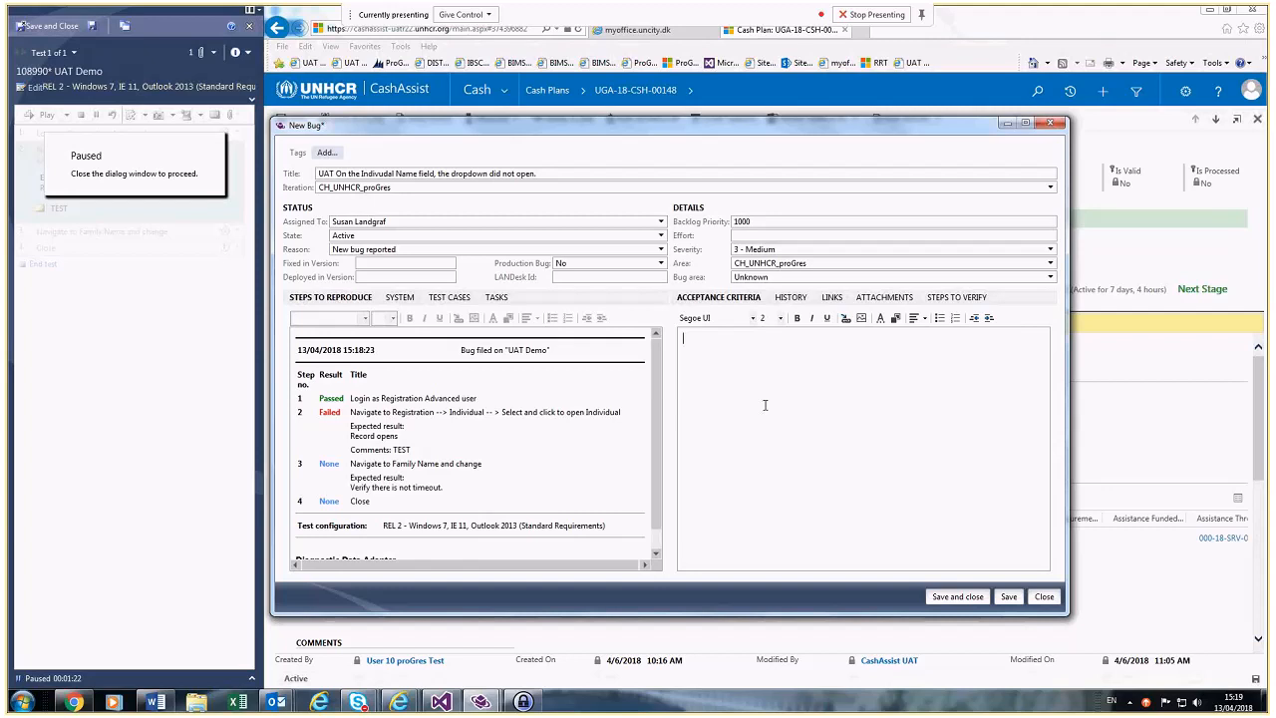
pyautogui.write('1. Navigated to Individual Name')
pyautogui.press('Return')
pyautogui.write('2. Click doropdown')
pyautogui.press('Return')
pyautogui.write('3. ')
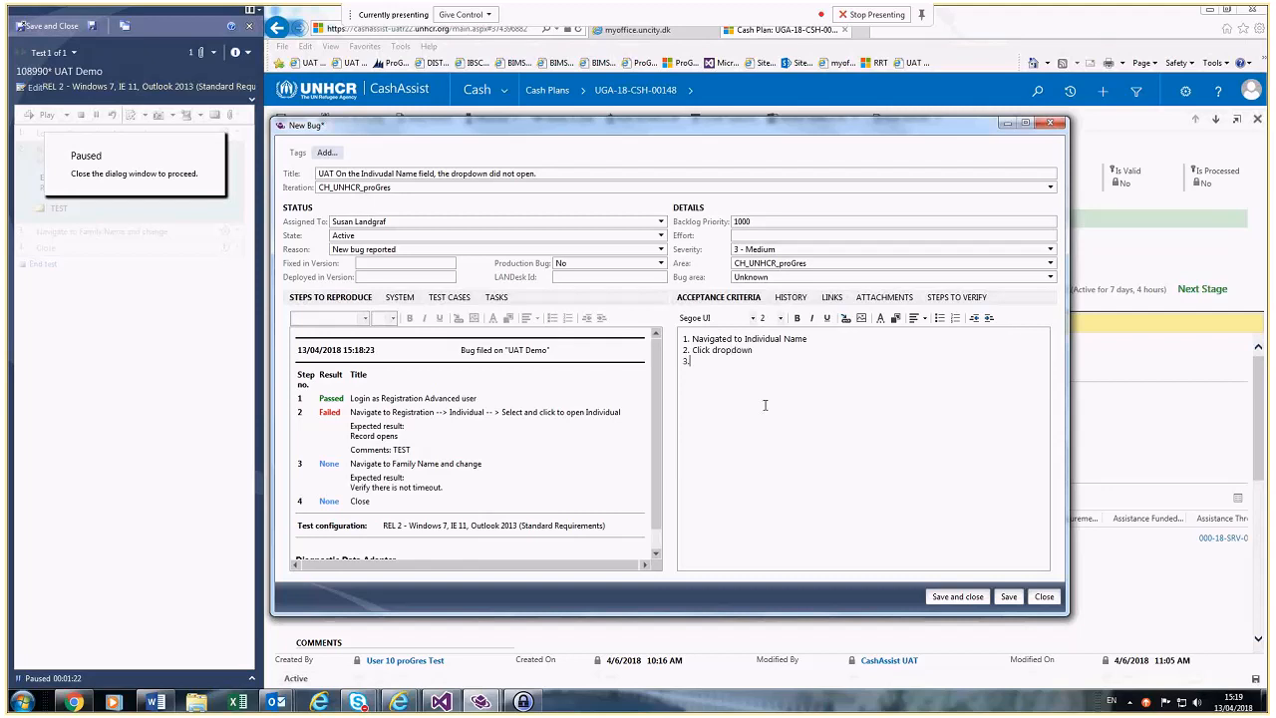
pyautogui.write('List shows incorrect data : M')
pyautogui.write('is')
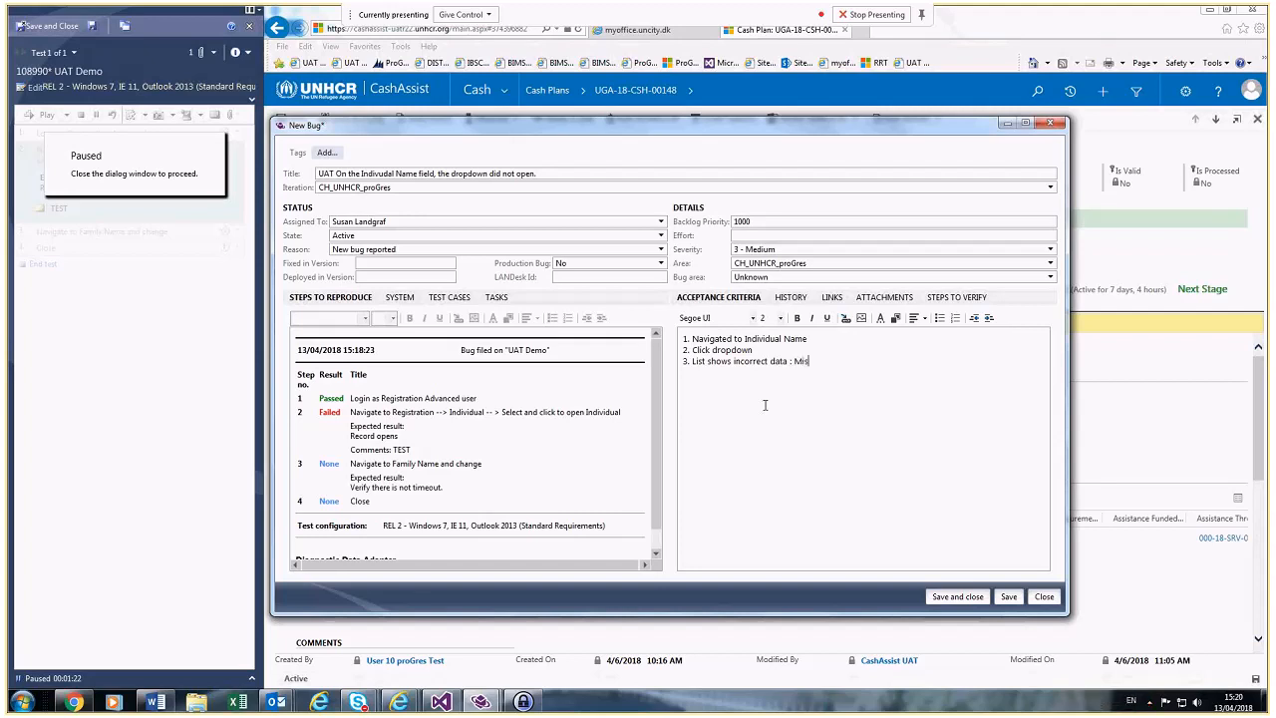
pyautogui.write('sing XYZ field option.')
# Step: Insert the record ID and the test user login above the repro steps
pyautogui.hotkey('ctrl', 'Home')
pyautogui.press('Return')
pyautogui.press('Up')
pyautogui.write('Record ID UGA ')
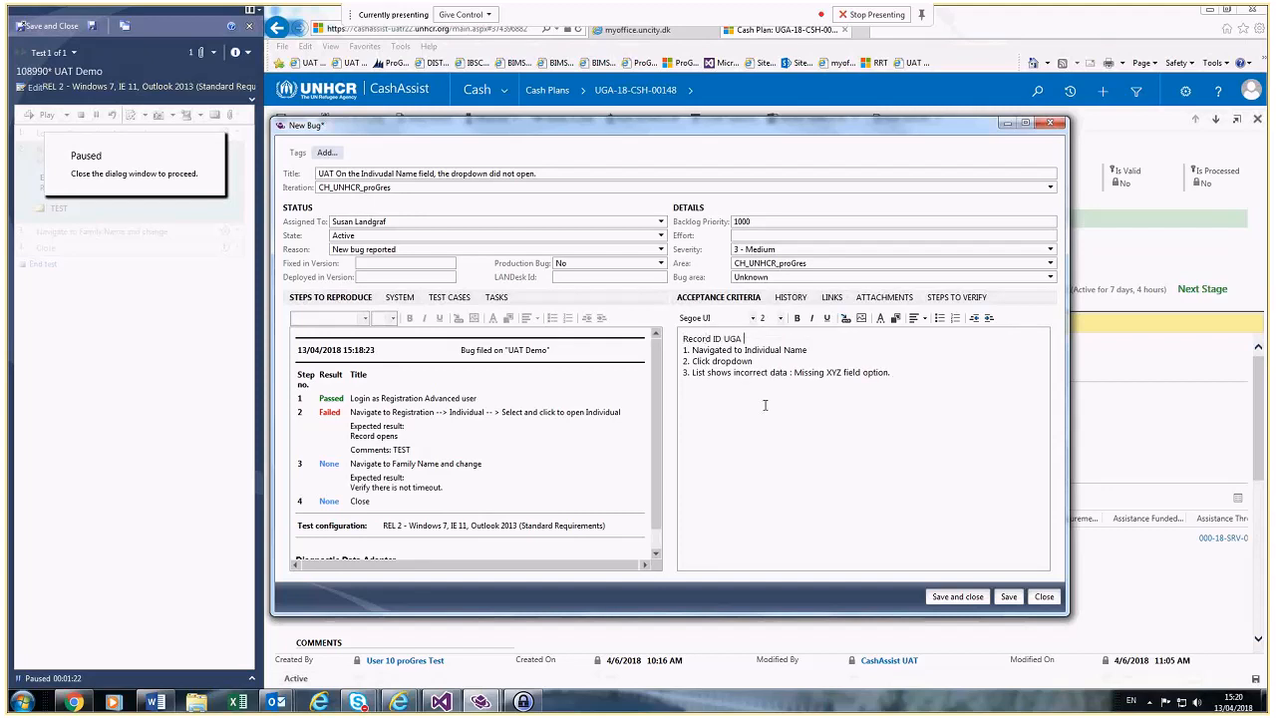
pyautogui.write('- CSH - 18 - 000148')
pyautogui.press('Return')
pyautogui.press('Return')
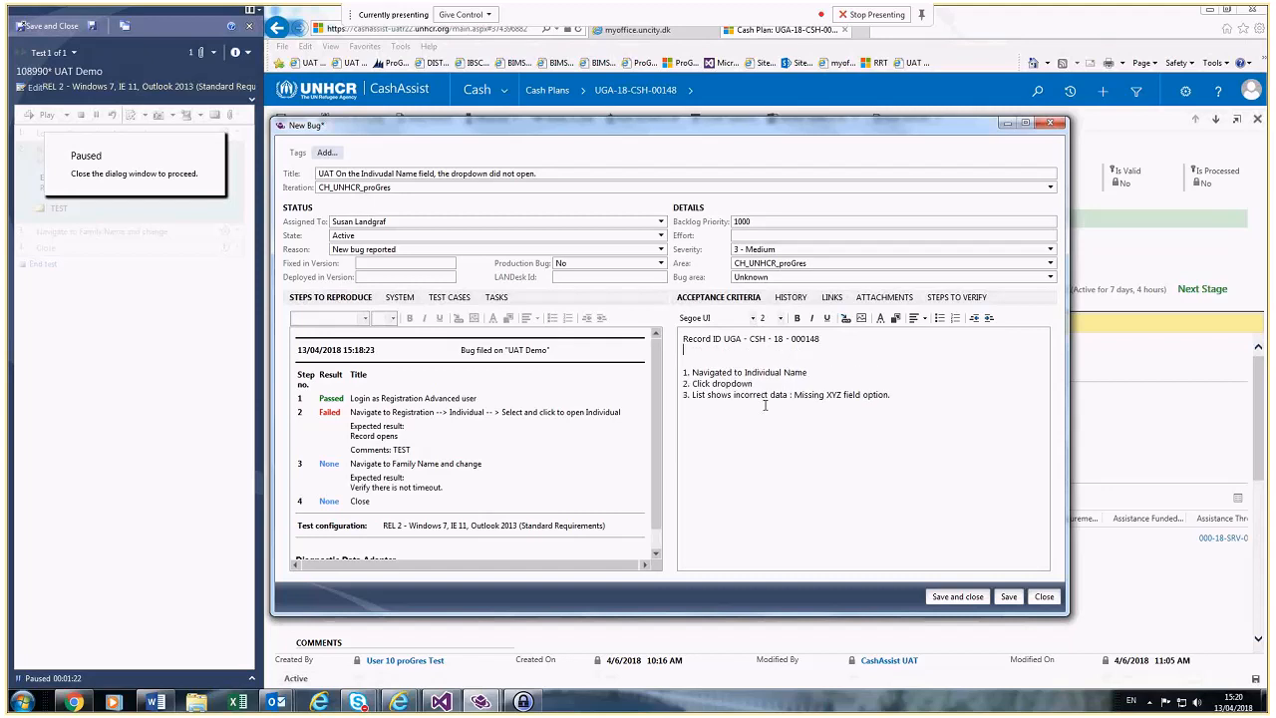
pyautogui.press('Return')
pyautogui.write('T')
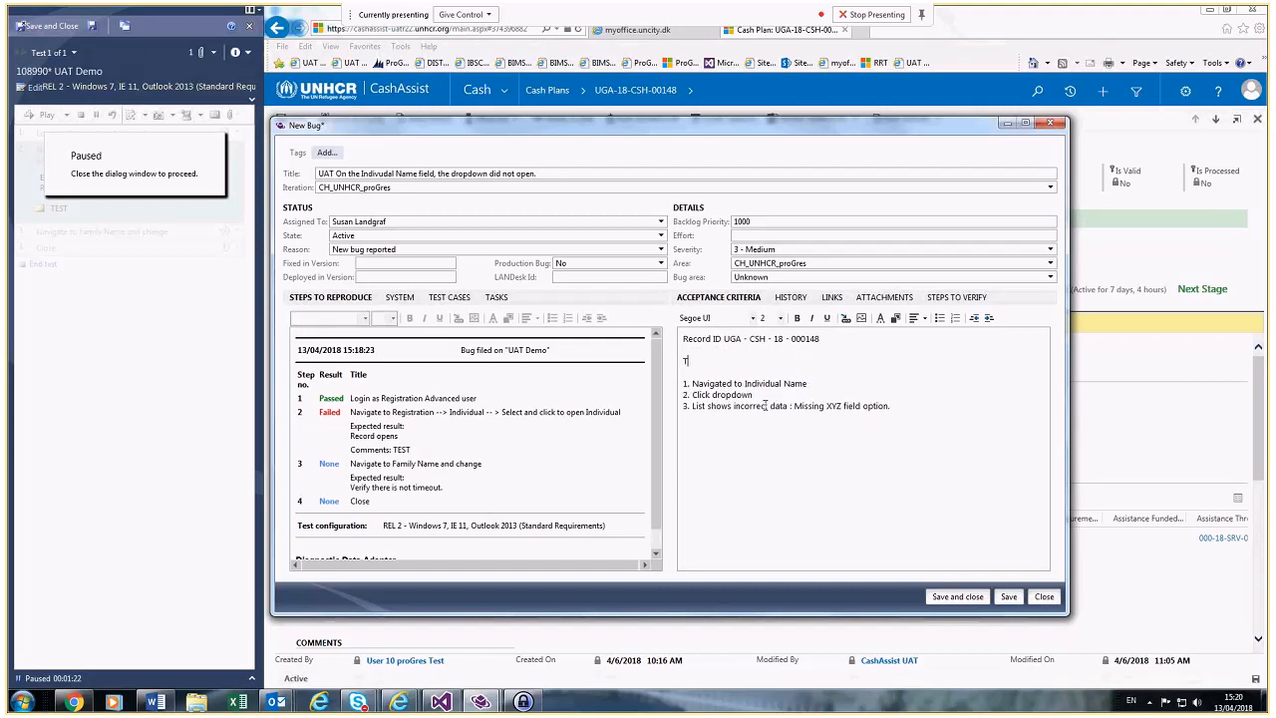
pyautogui.write('est user ptet')
pyautogui.press('BackSpace')
pyautogui.write('stuser')
pyautogui.write('3')
pyautogui.write('UNHCR')
pyautogui.write('/')
# Step: Close the New Bug form and discard it without saving
pyautogui.click(942, 411)
pyautogui.click(1045, 597)
pyautogui.click(682, 408)
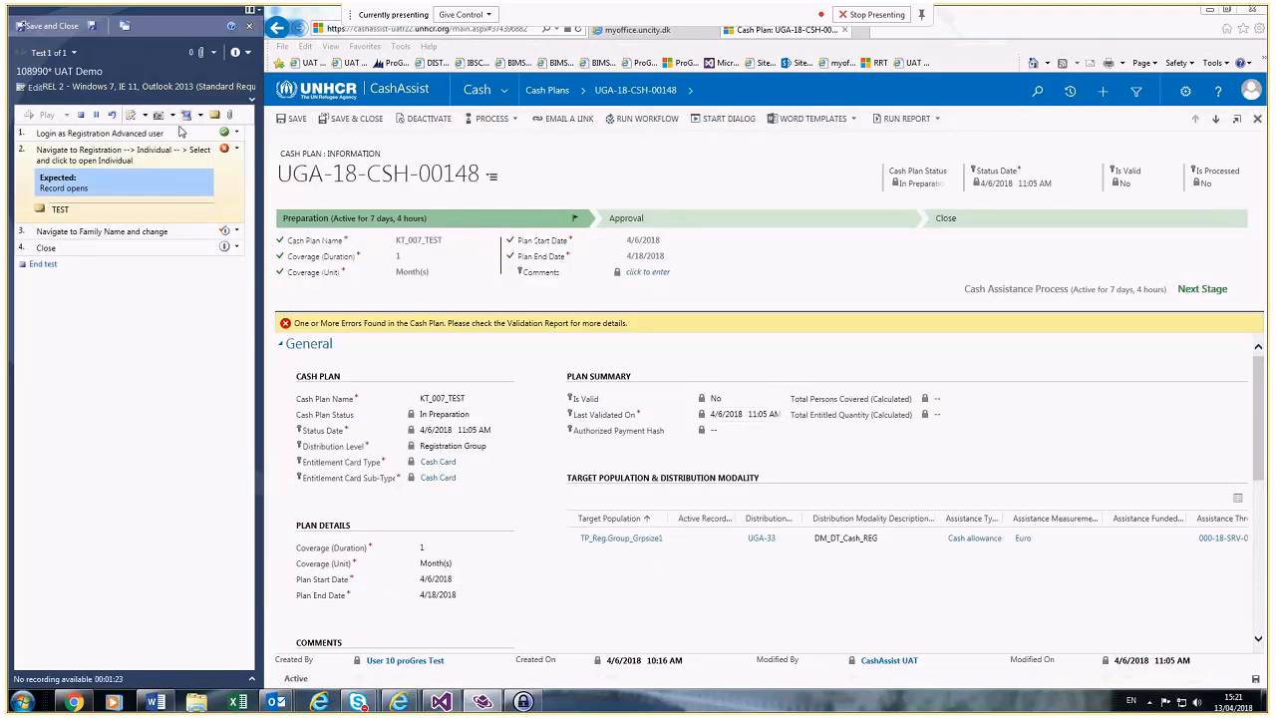
# Step: Mark the UAT Demo test Failed, save and close the run, then reset it to active
pyautogui.click(247, 52)
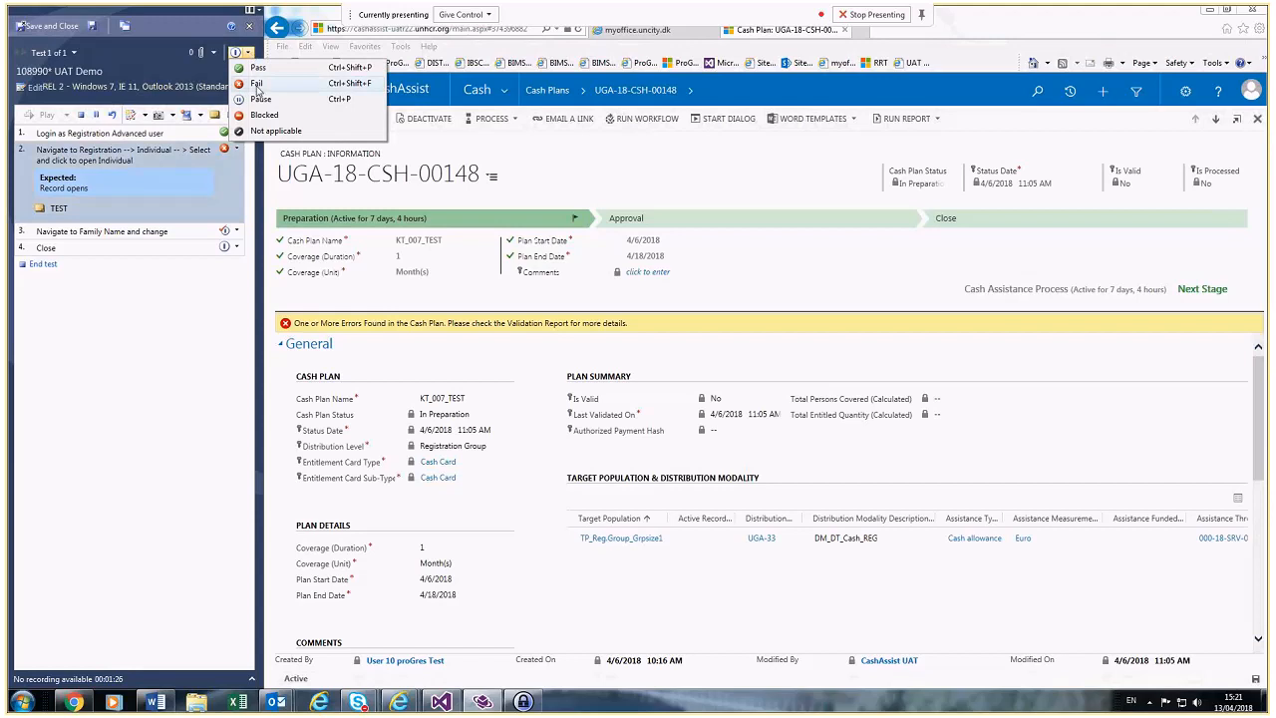
pyautogui.click(256, 85)
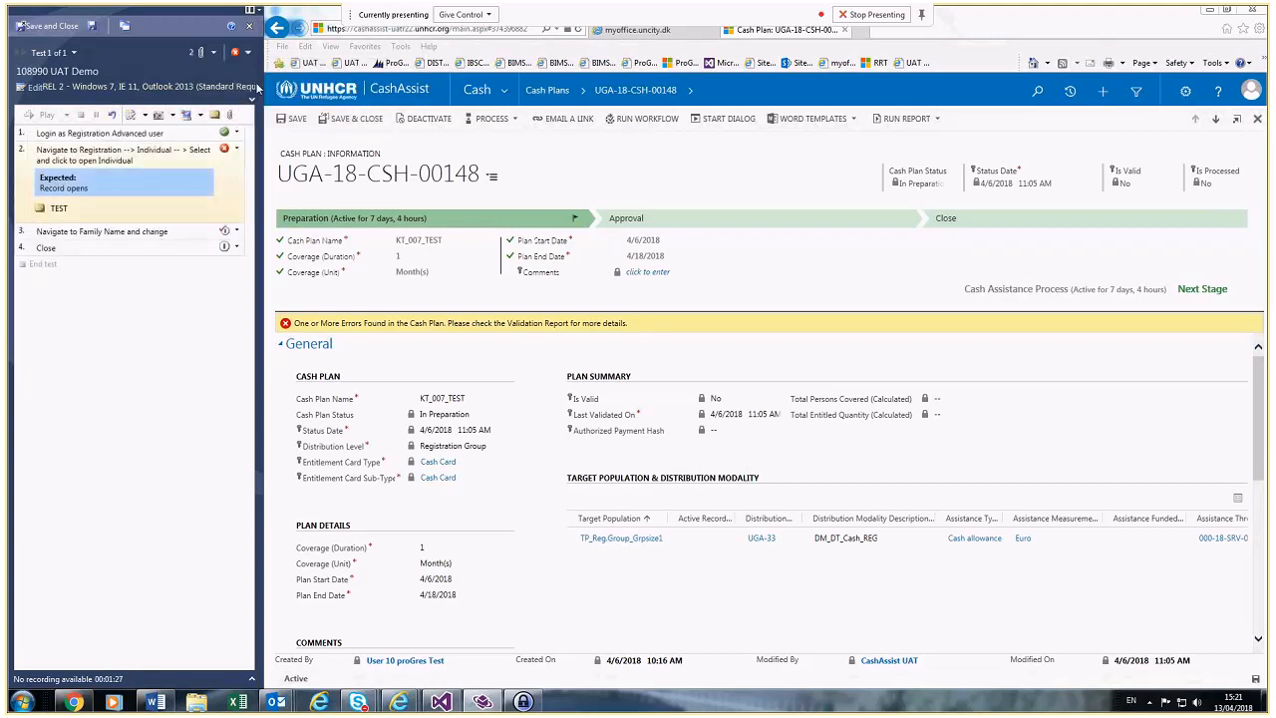
pyautogui.click(44, 25)
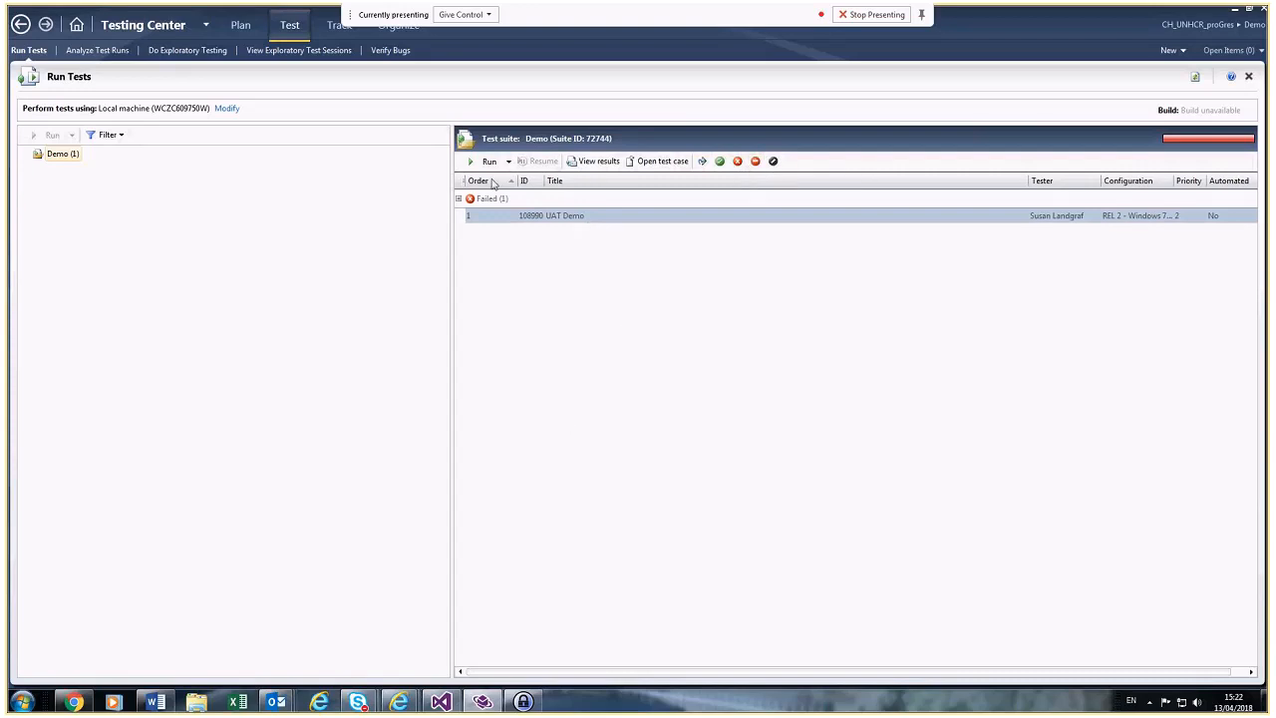
pyautogui.rightClick(503, 216)
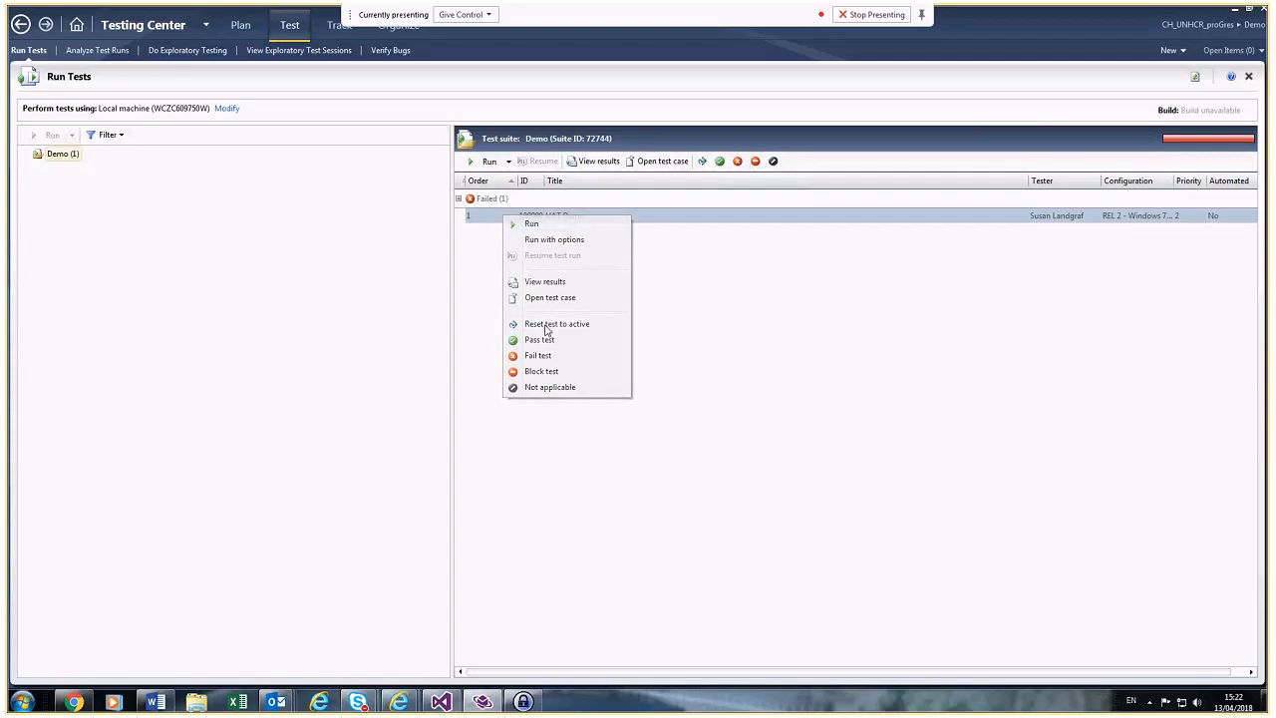
pyautogui.click(547, 326)
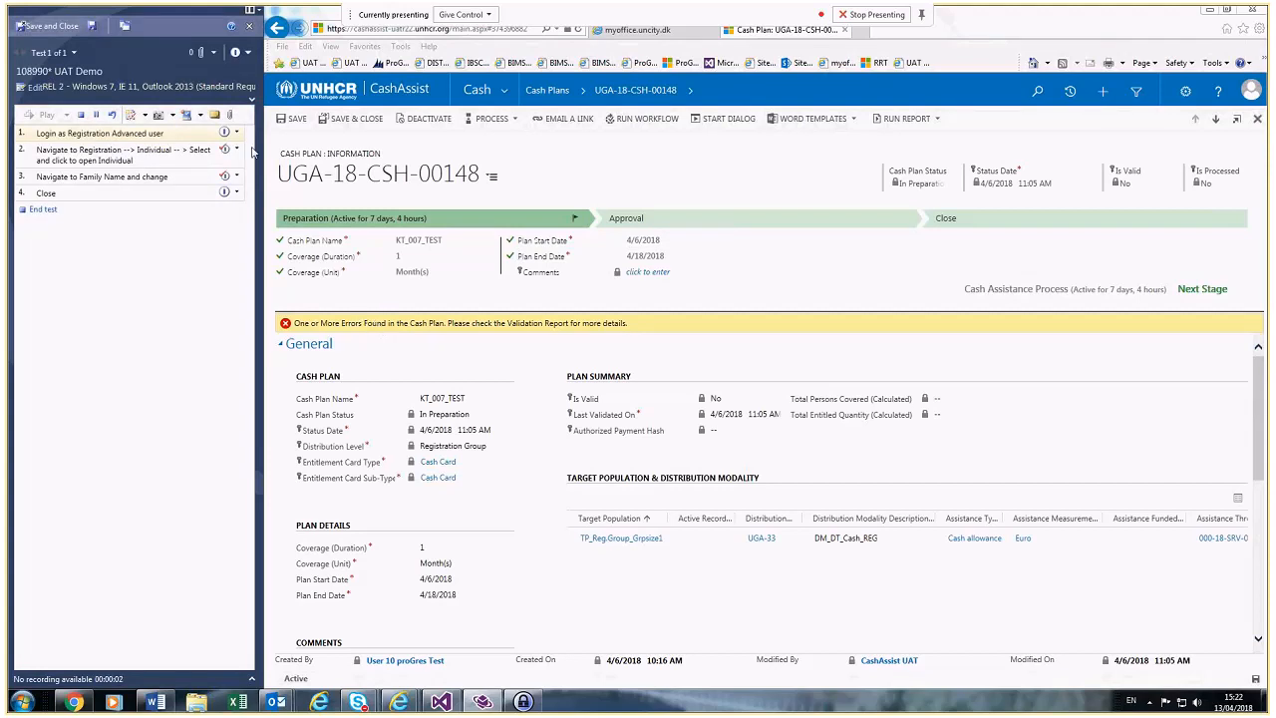
# Step: Pass step 1, set the overall test outcome to Blocked, and save and close the run
pyautogui.click(238, 133)
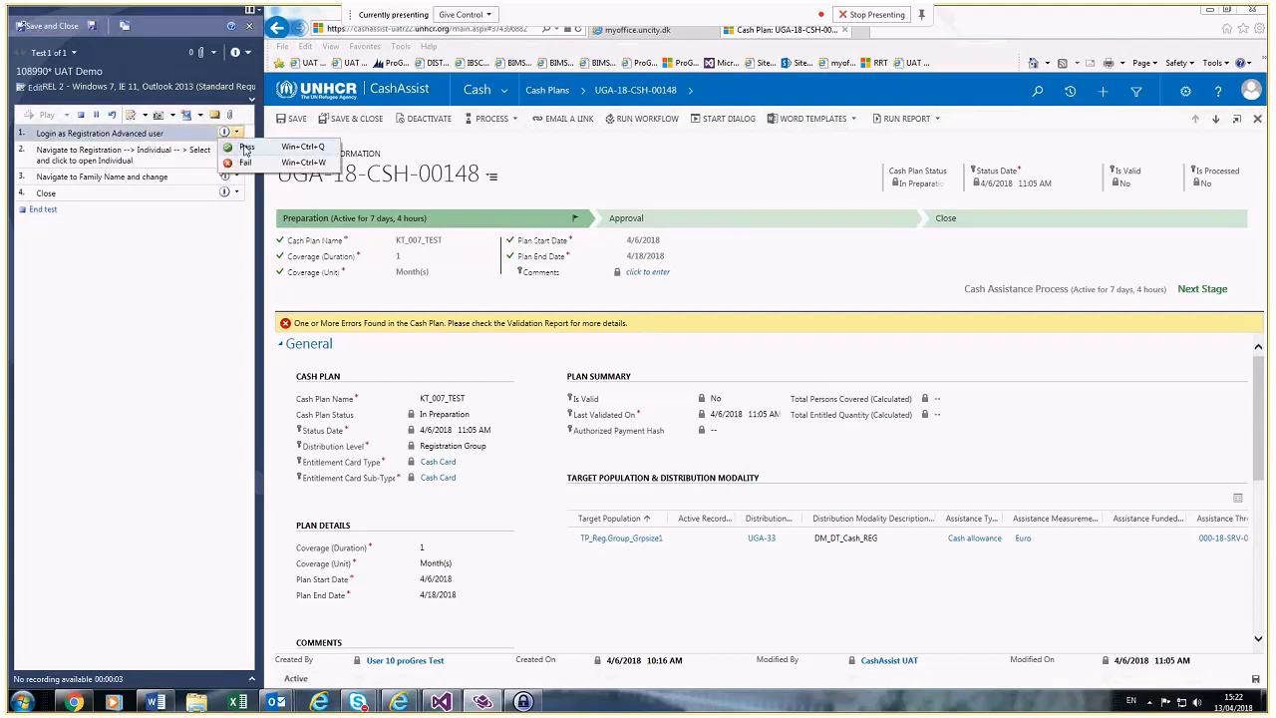
pyautogui.click(246, 147)
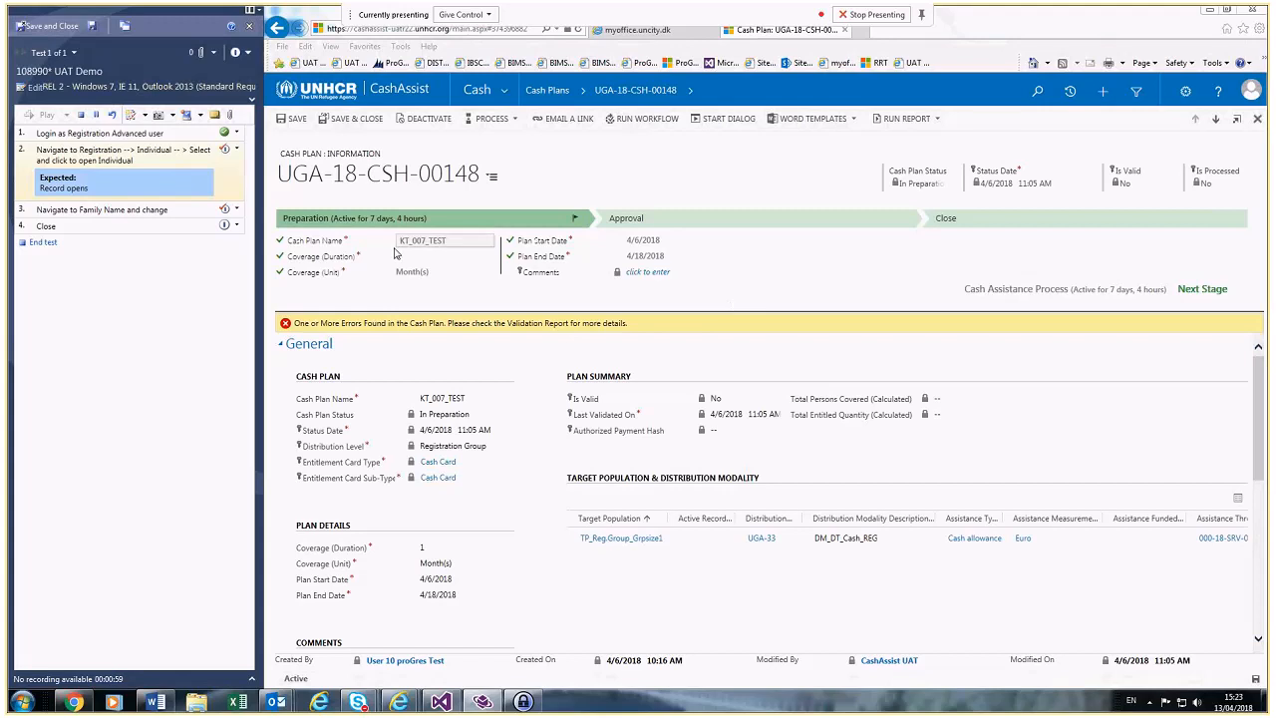
pyautogui.click(237, 150)
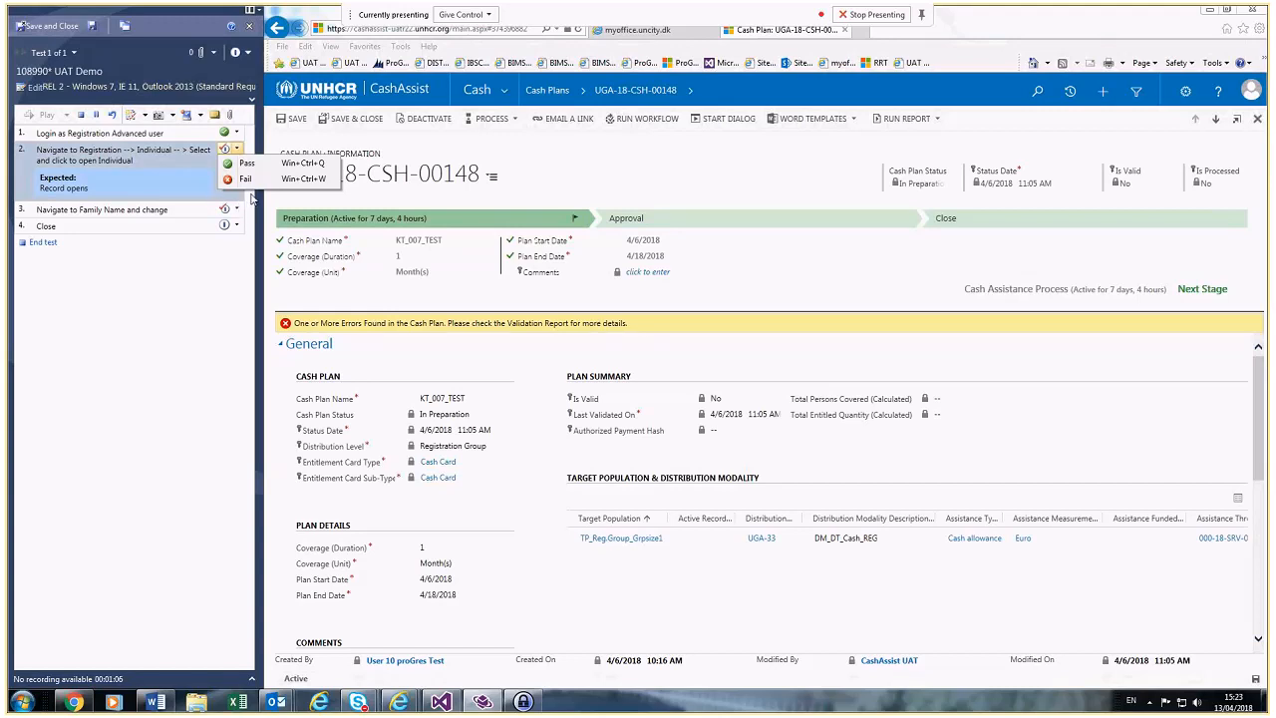
pyautogui.click(248, 52)
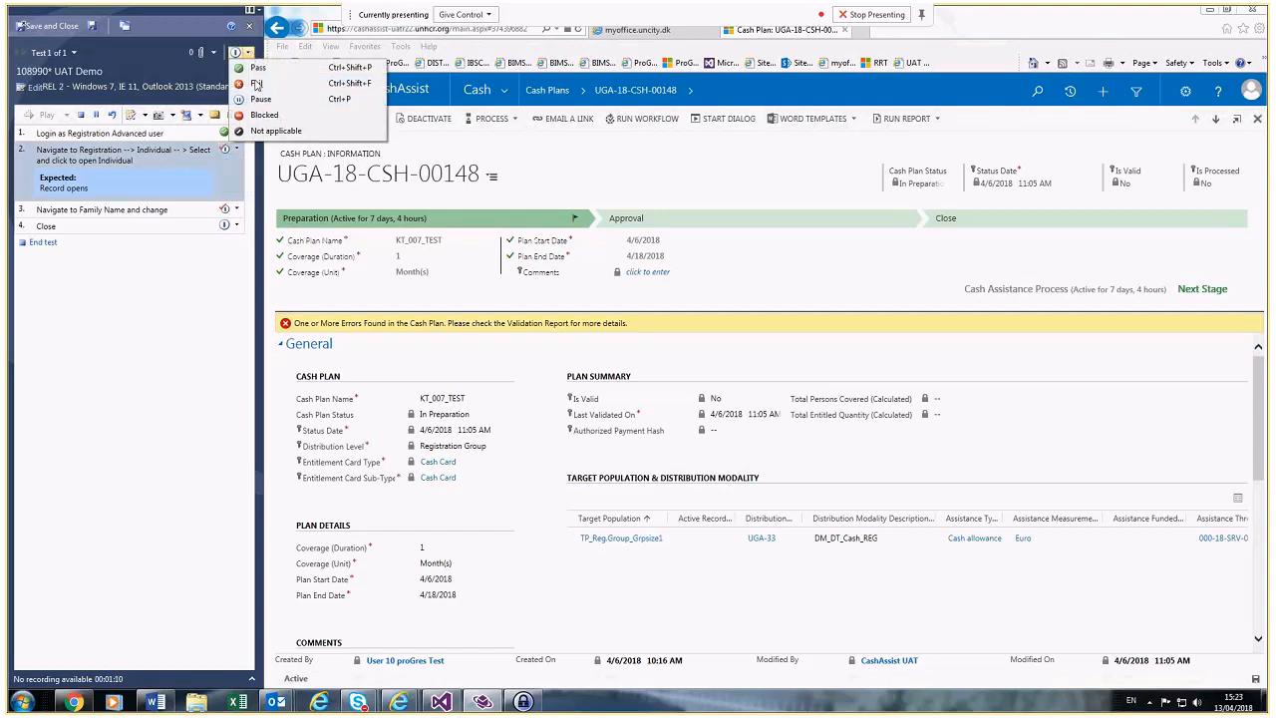
pyautogui.click(257, 85)
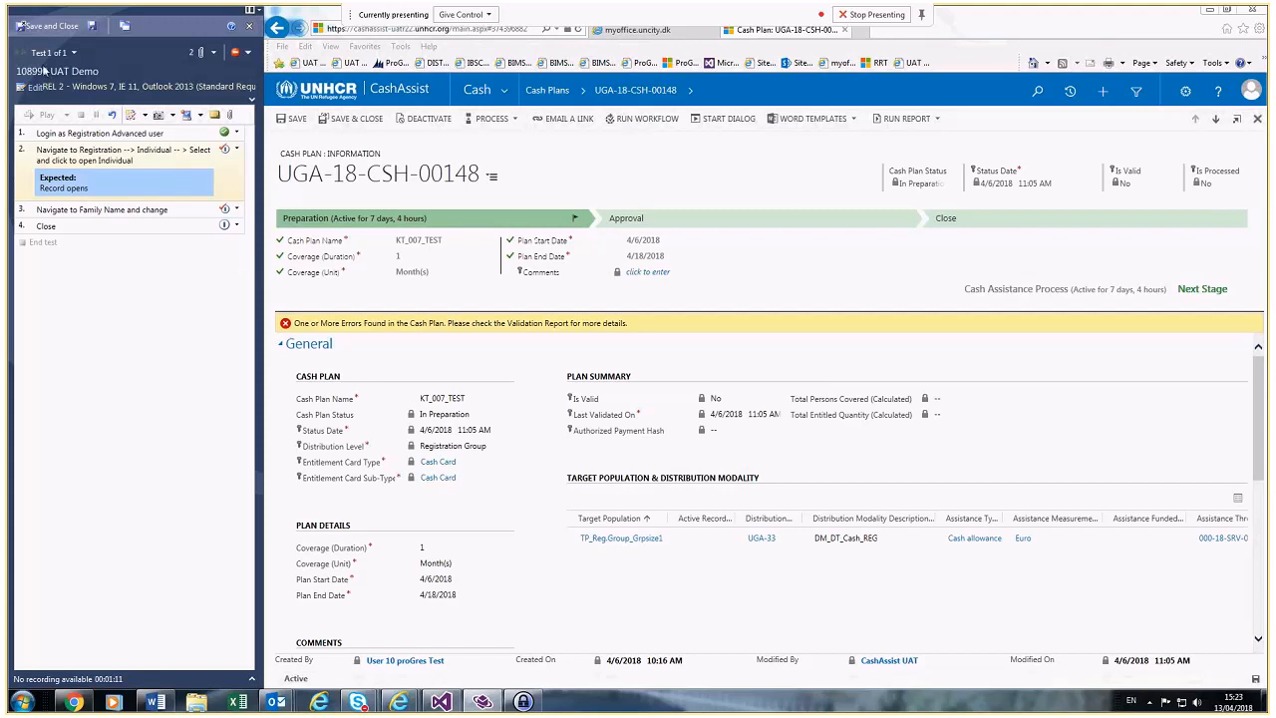
pyautogui.click(48, 27)
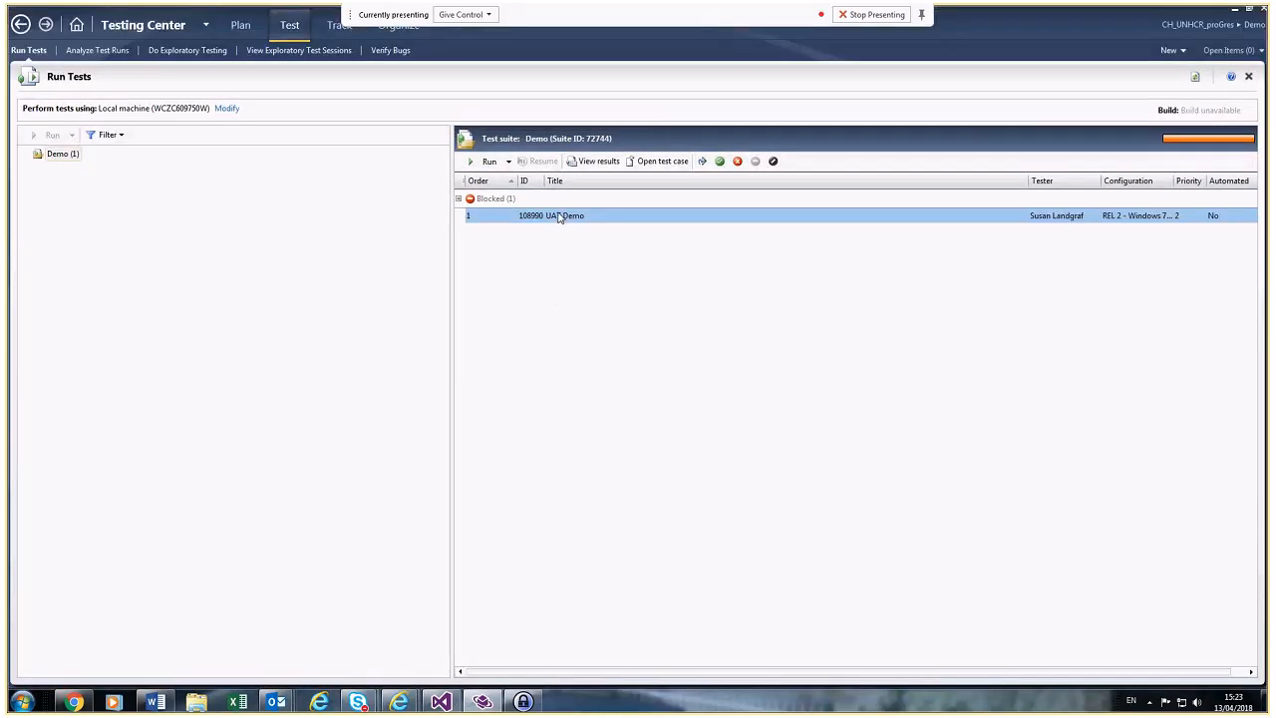
# Step: Comment 'I went to the start date field and it is Read only, is that correct?' on the blocked result
pyautogui.doubleClick(558, 215)
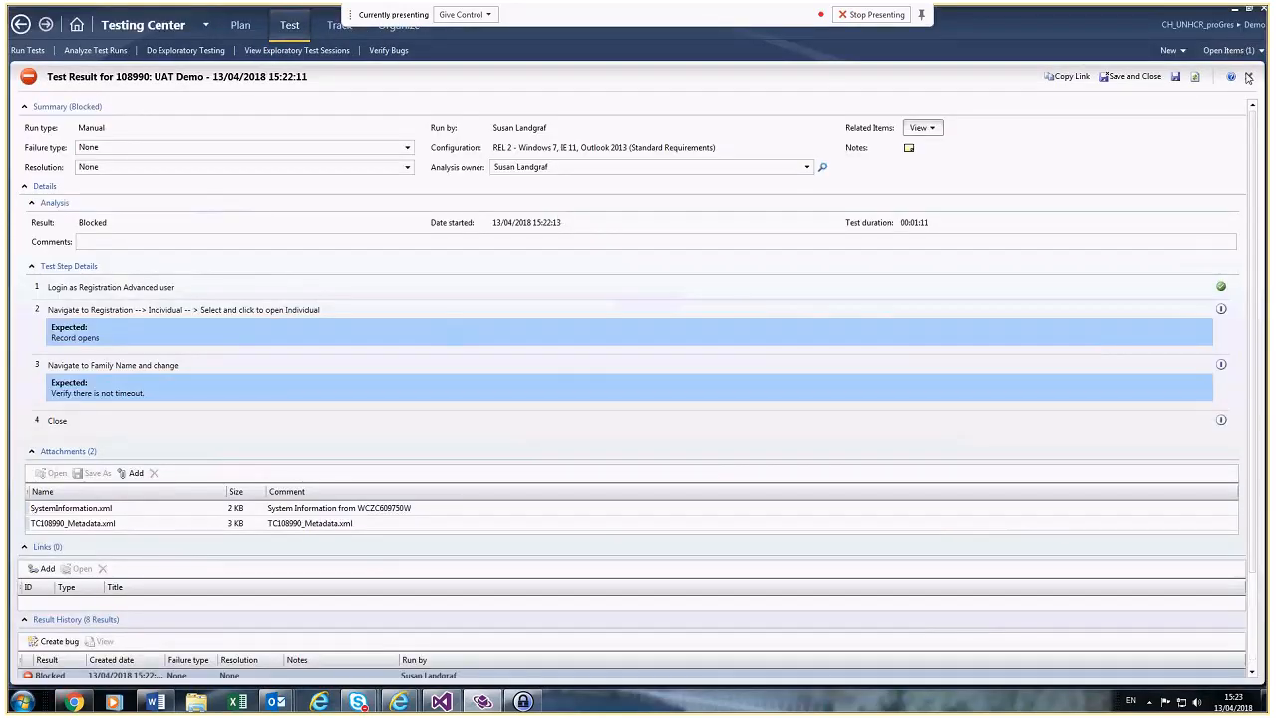
pyautogui.click(1248, 76)
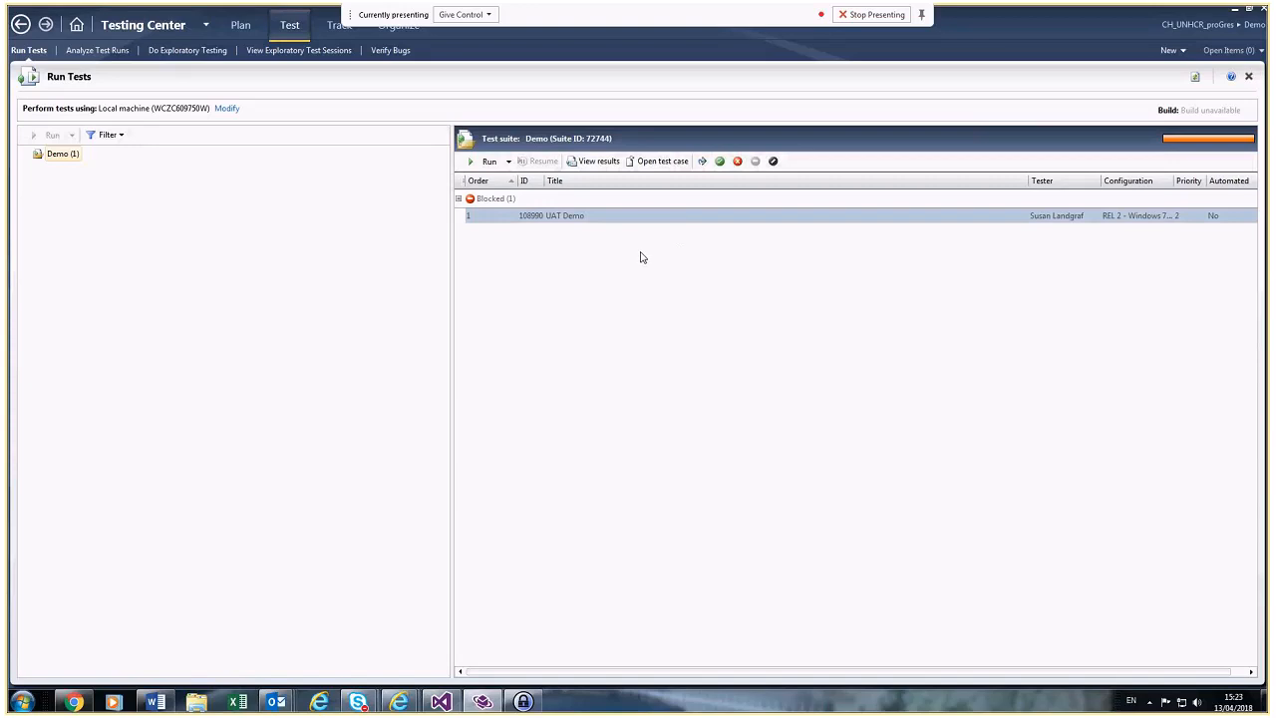
pyautogui.doubleClick(559, 217)
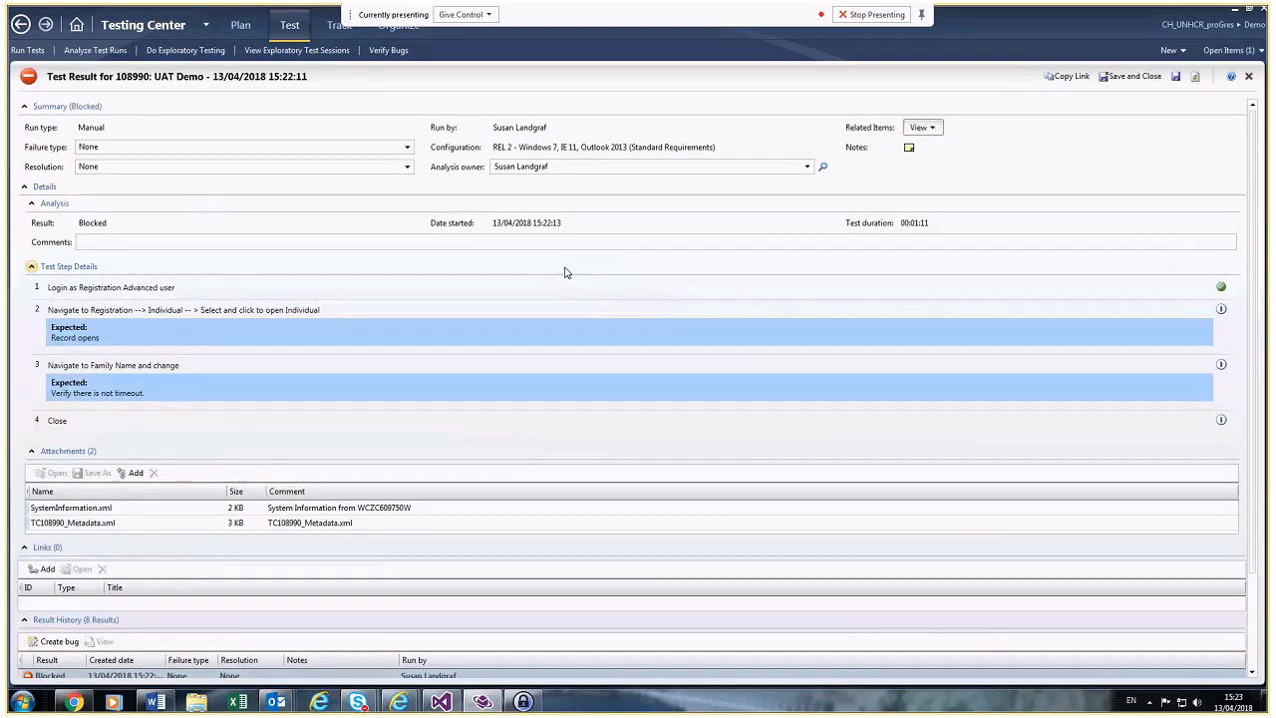
pyautogui.click(275, 245)
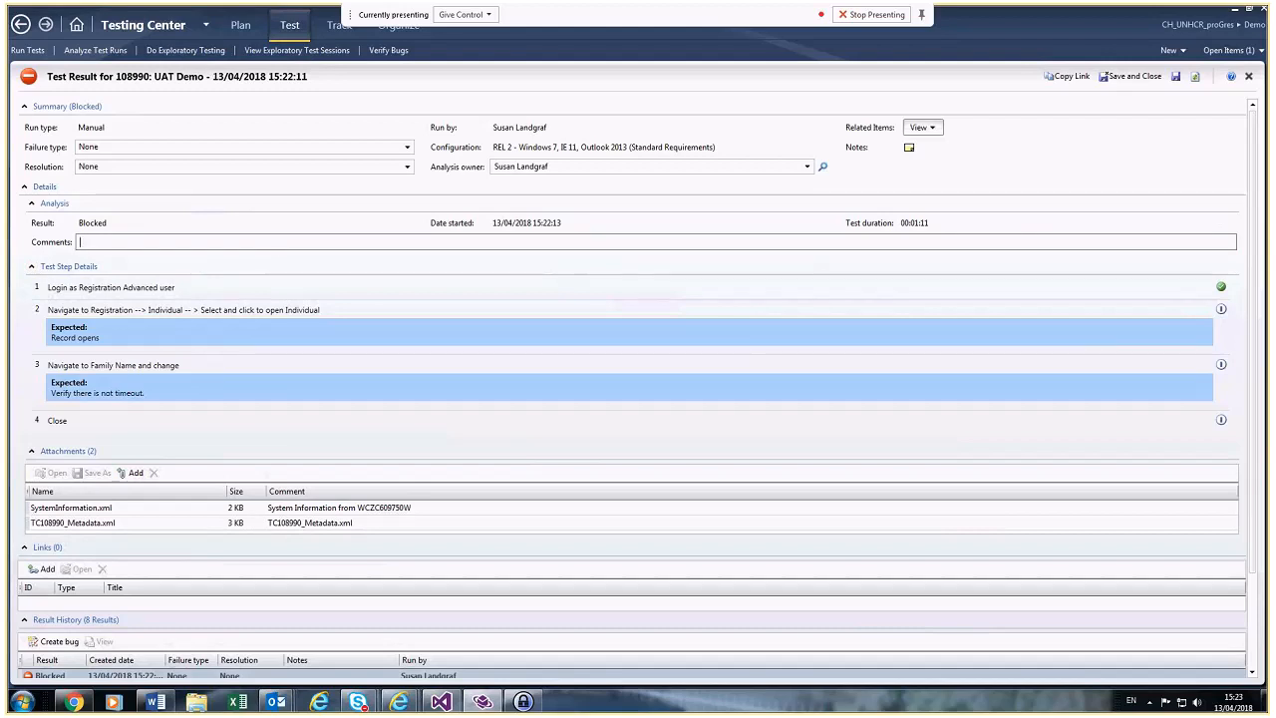
pyautogui.write('I went to the start')
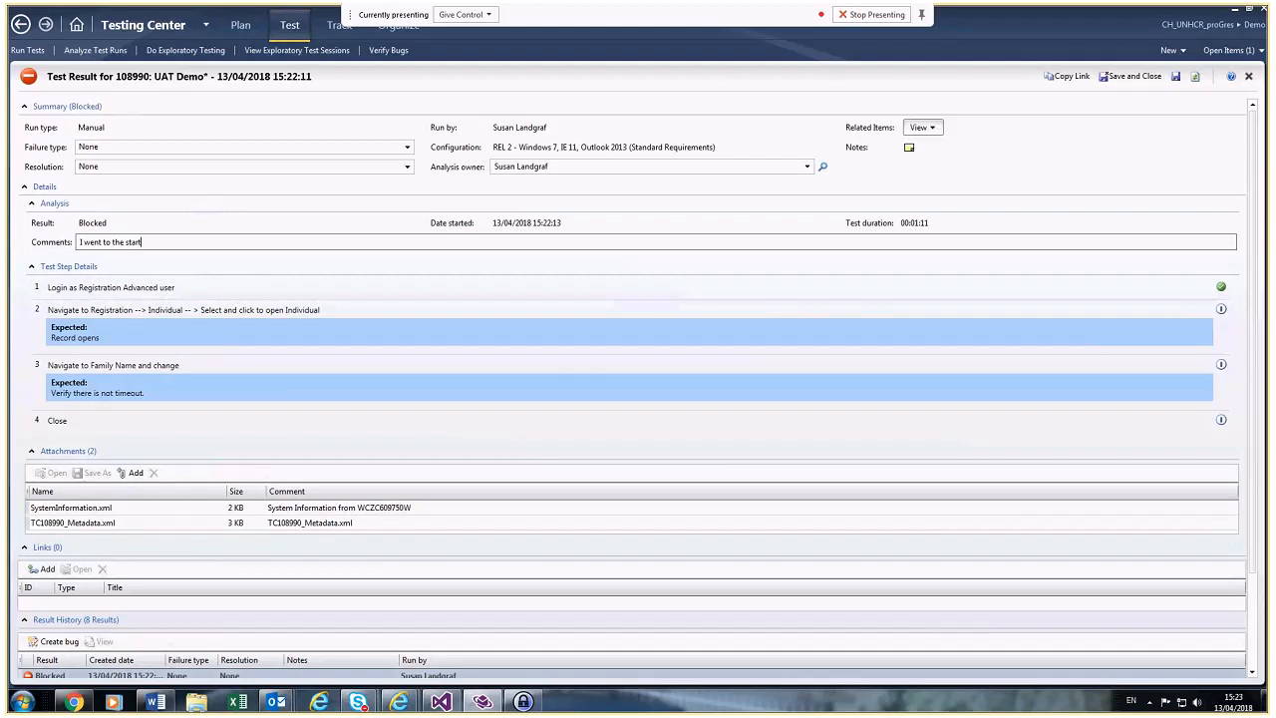
pyautogui.write(' date field and it is Read only, is that correct?')
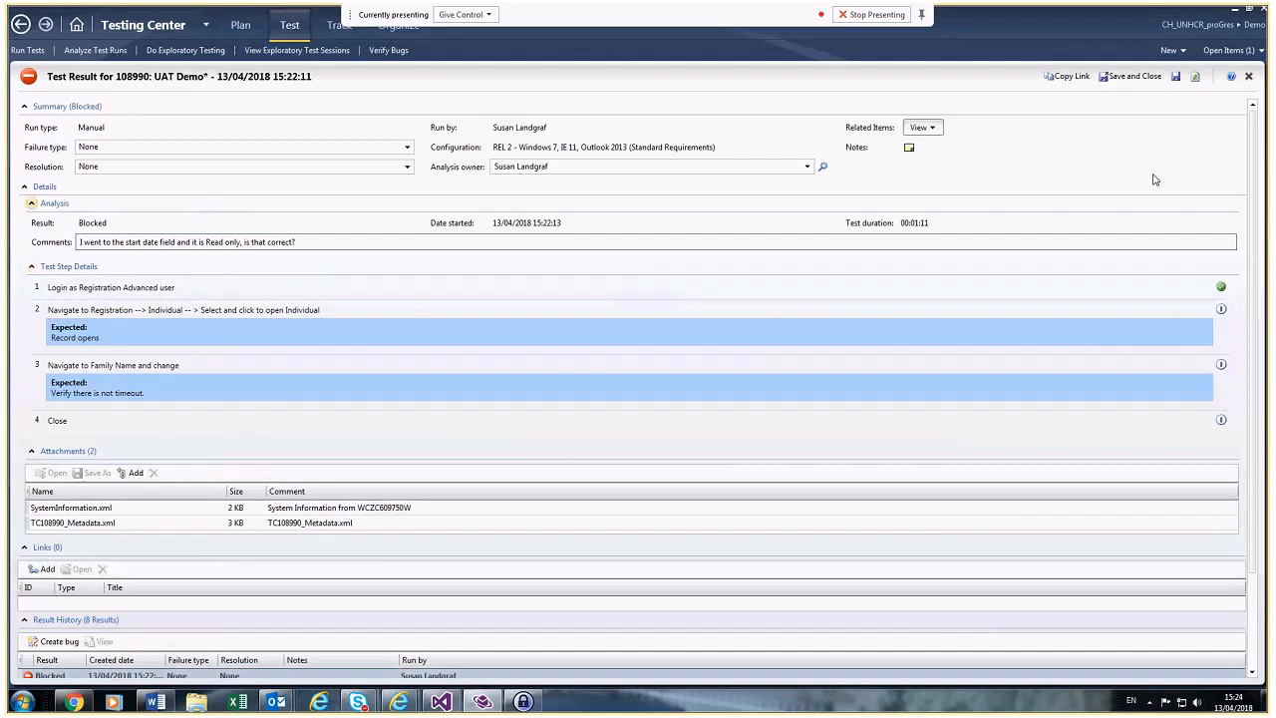
pyautogui.click(1137, 79)
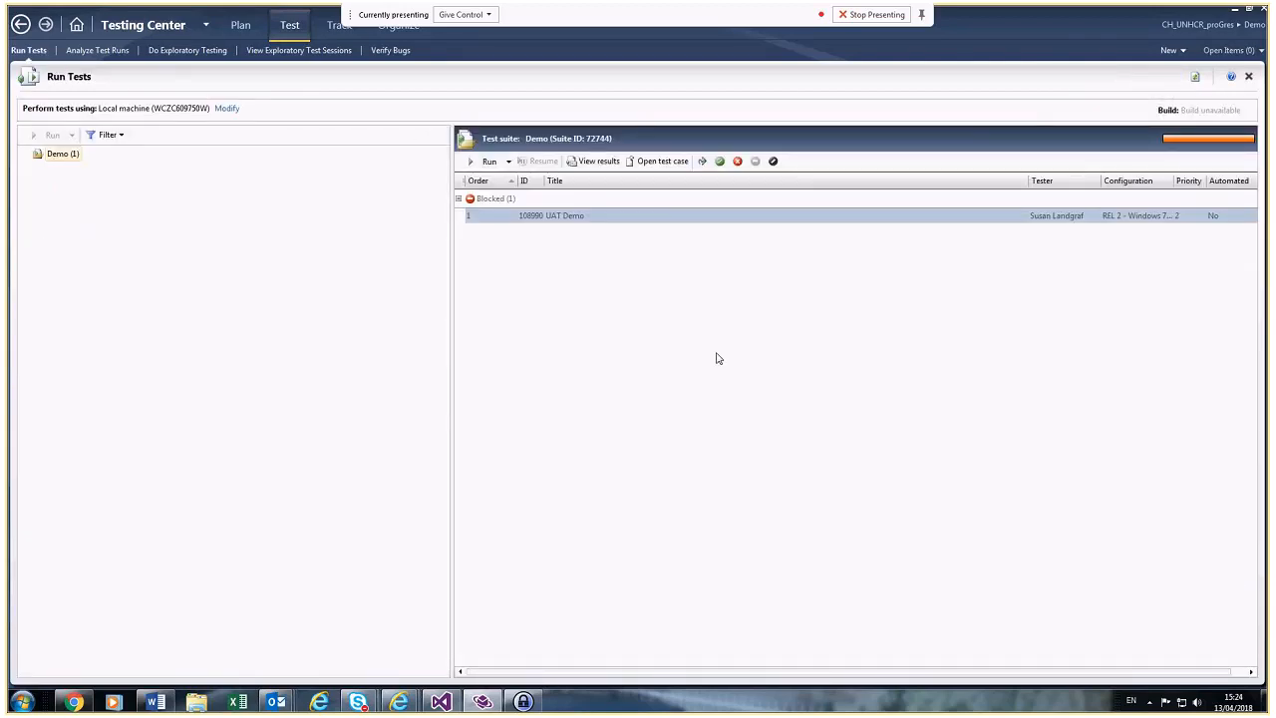
# Step: Bring up the Skype meeting window, read the new chat messages, and move the window aside
pyautogui.moveTo(377, 688)
pyautogui.click(427, 638)
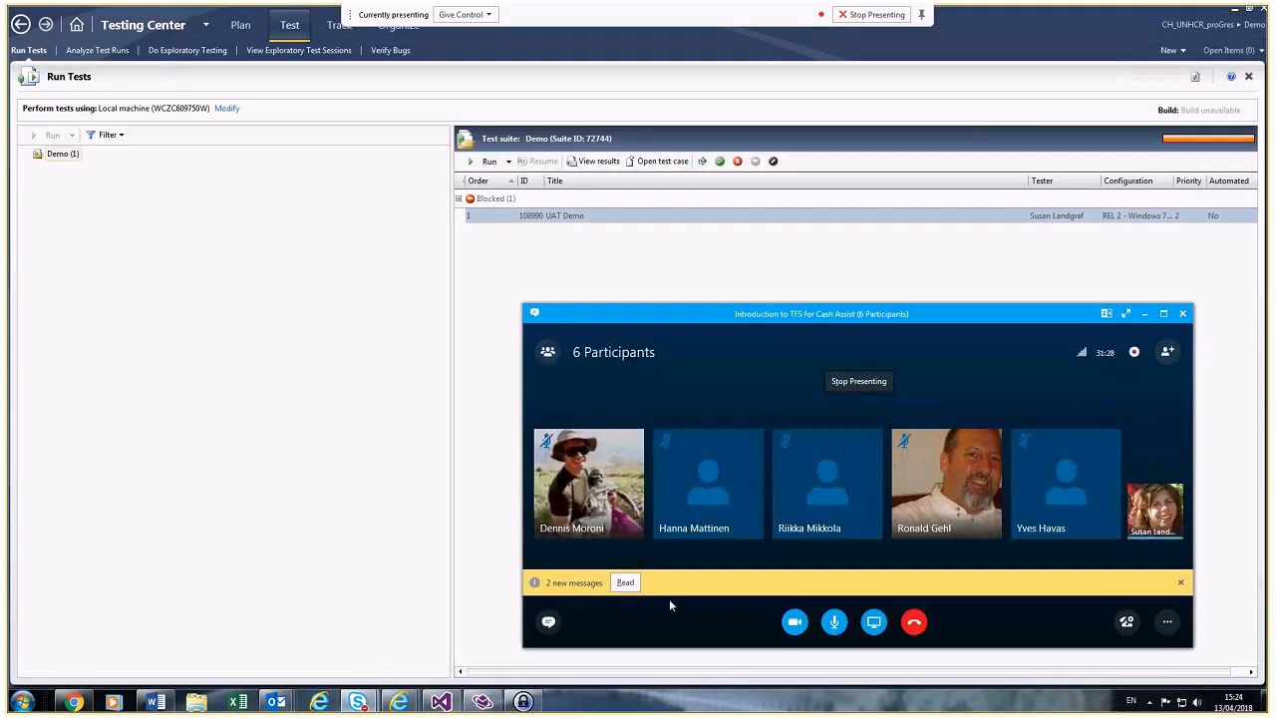
pyautogui.click(626, 583)
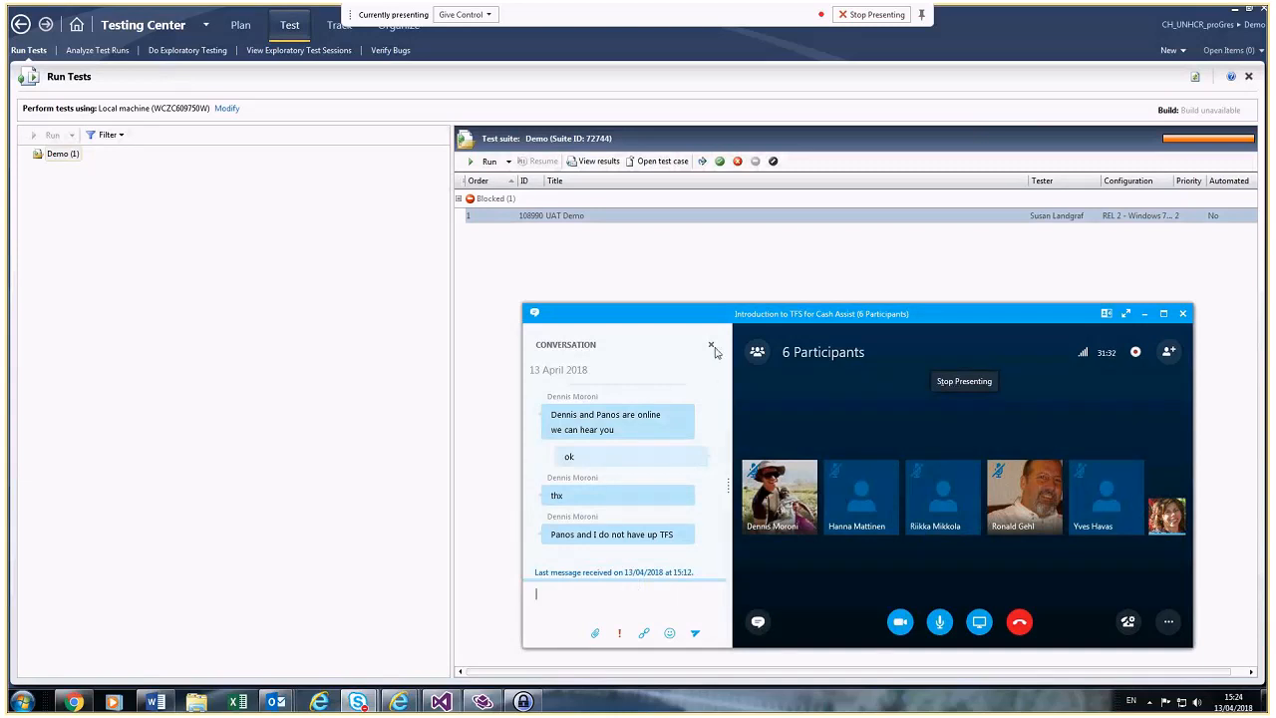
pyautogui.click(711, 346)
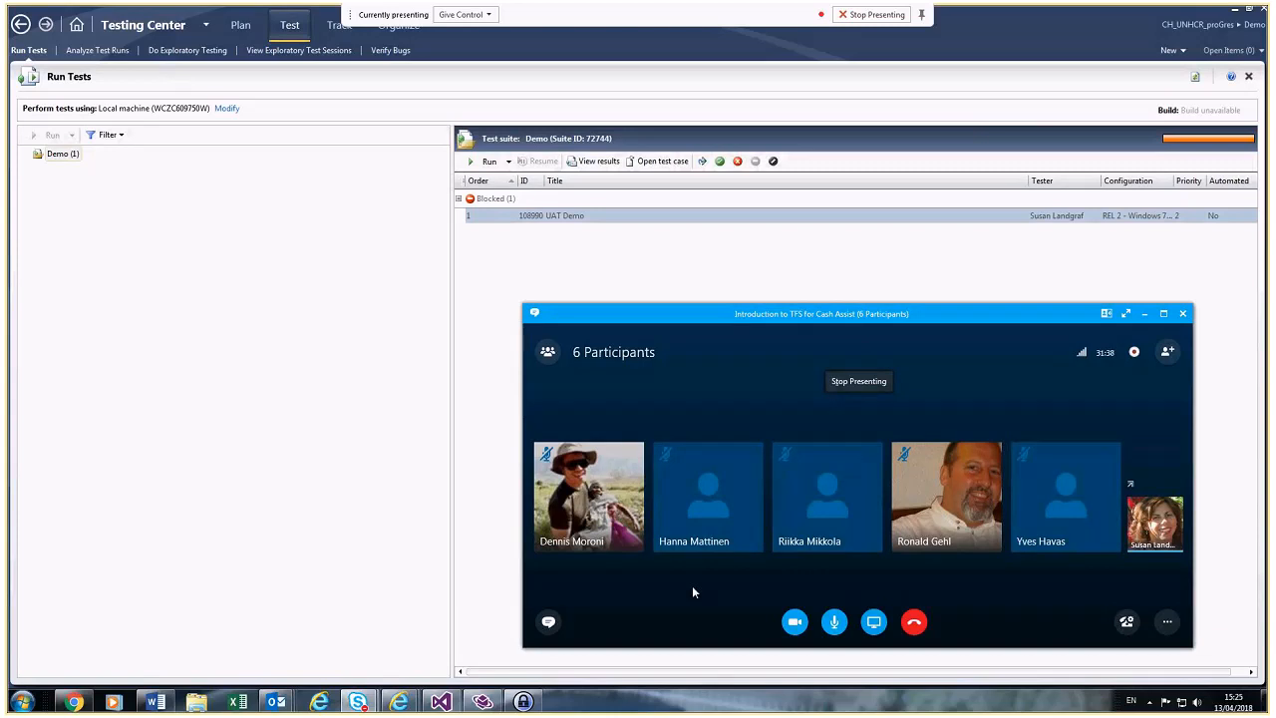
pyautogui.moveTo(803, 315); pyautogui.dragTo(853, 277)
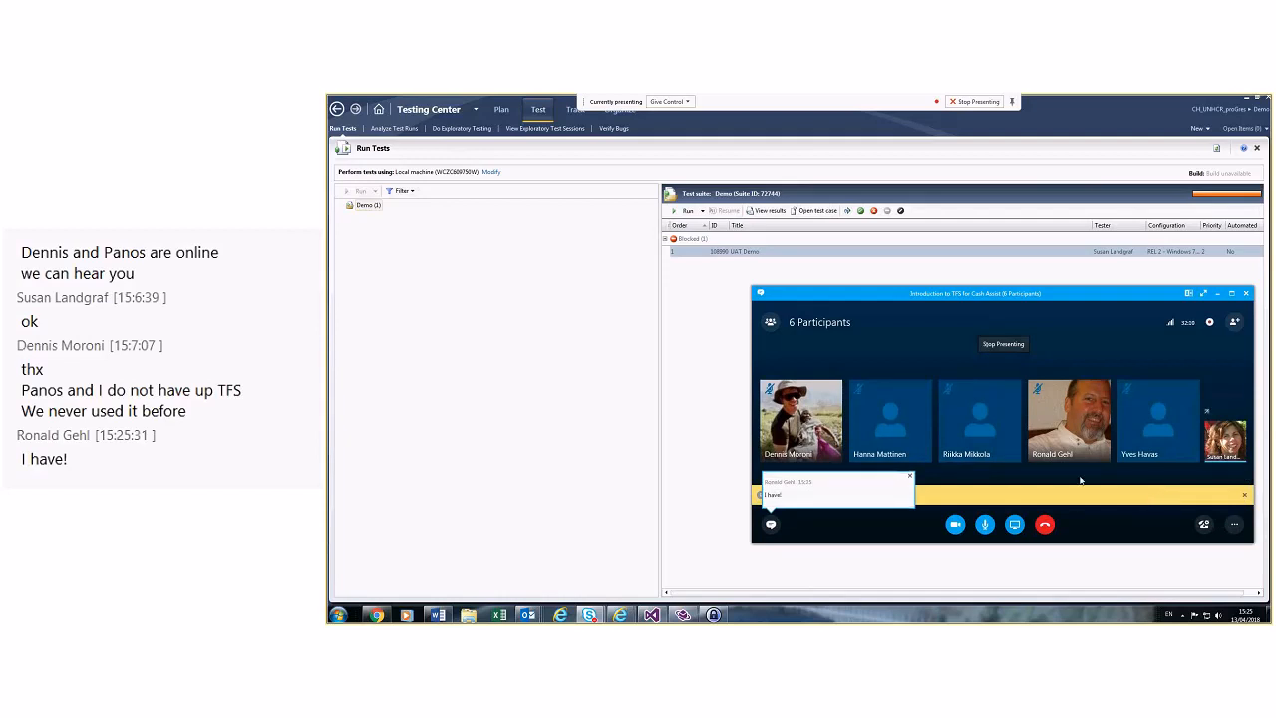
# Step: Dismiss the chat notifications, read the four new meeting messages, and return to Testing Center
pyautogui.click(1244, 495)
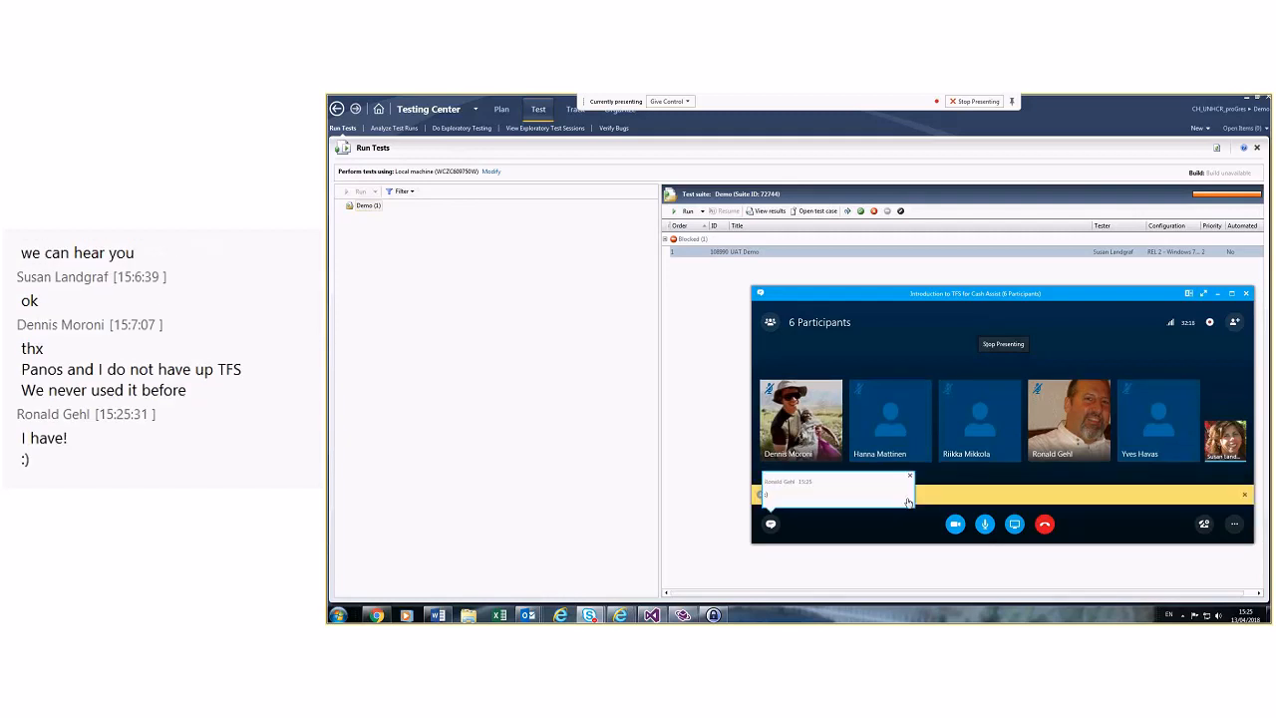
pyautogui.click(1245, 496)
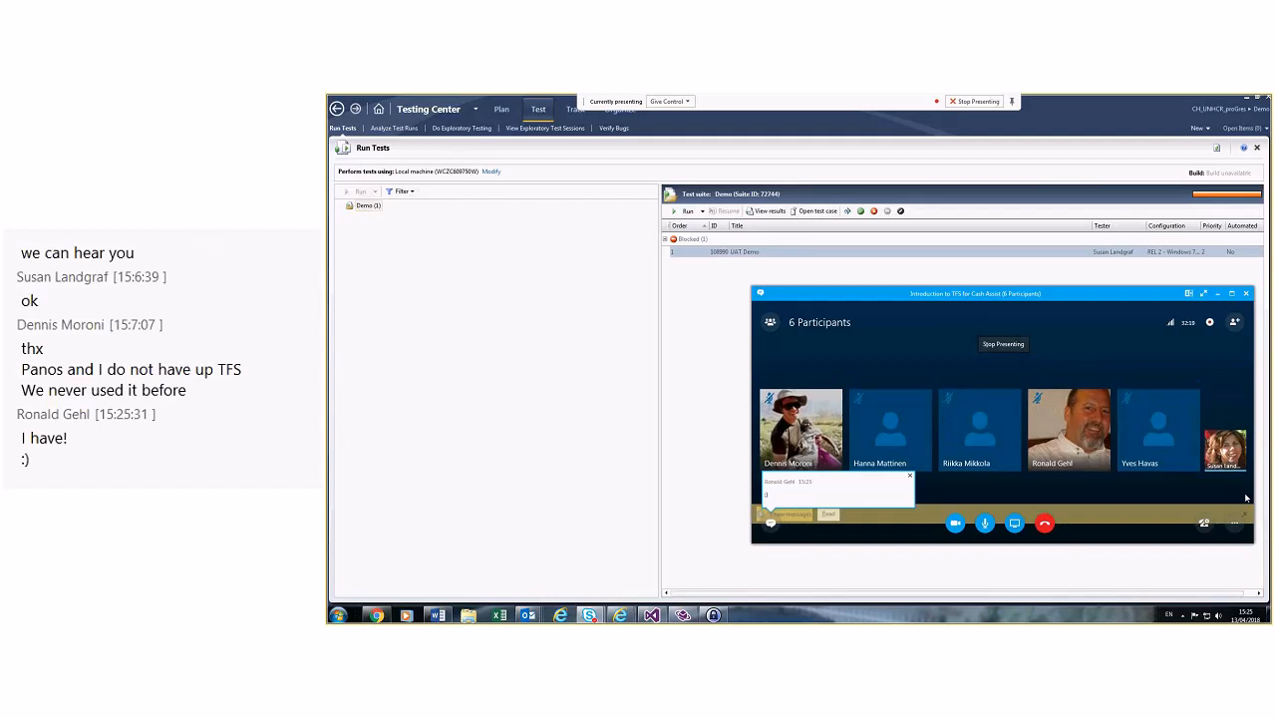
pyautogui.click(910, 477)
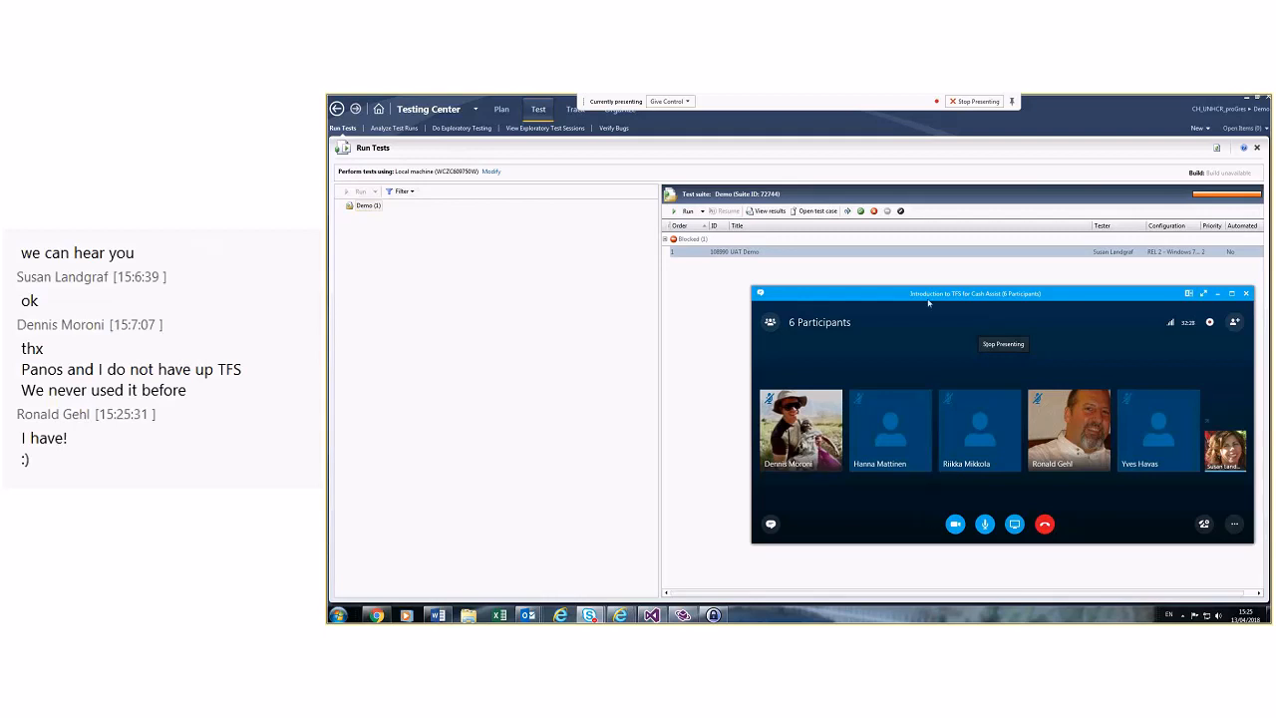
pyautogui.click(842, 248)
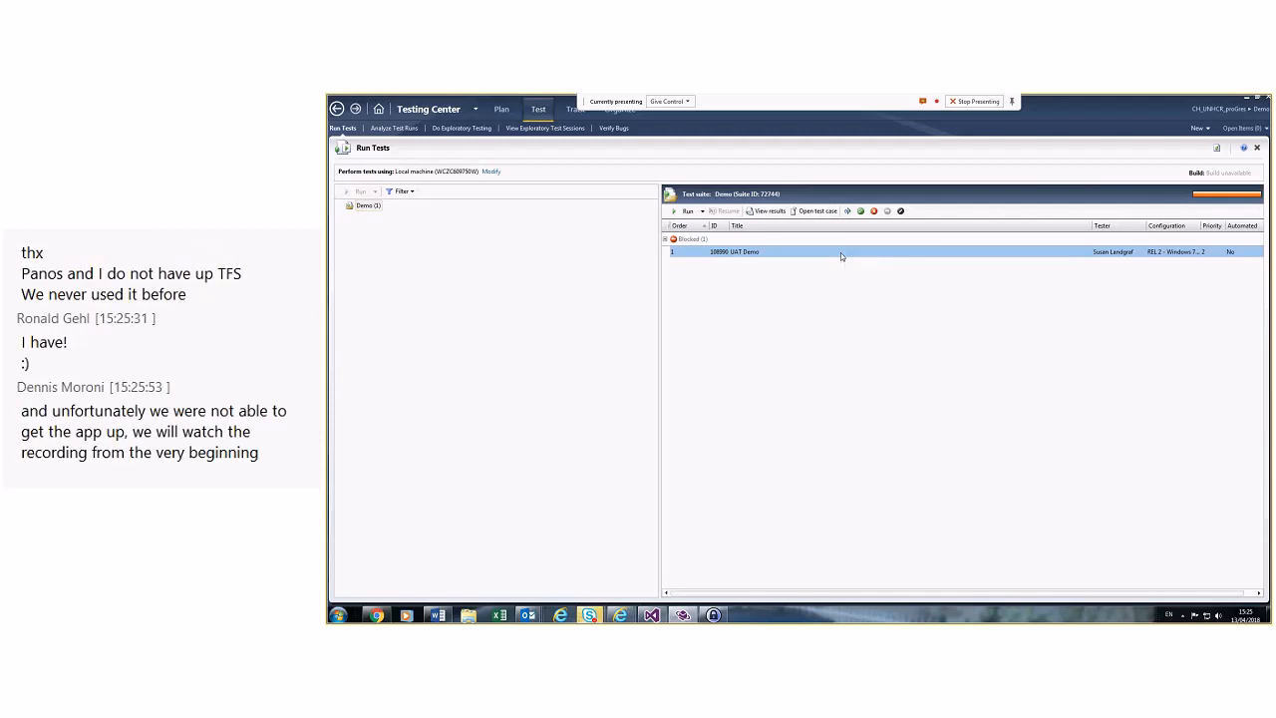
pyautogui.click(592, 616)
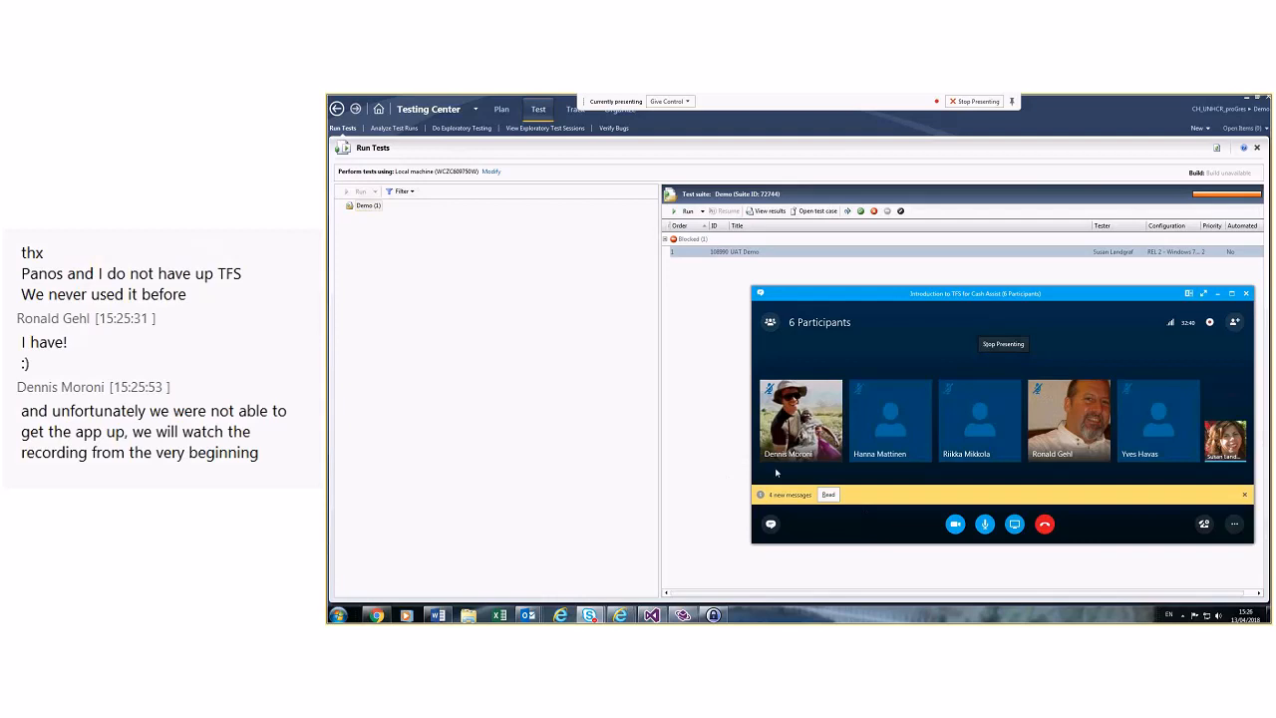
pyautogui.click(827, 497)
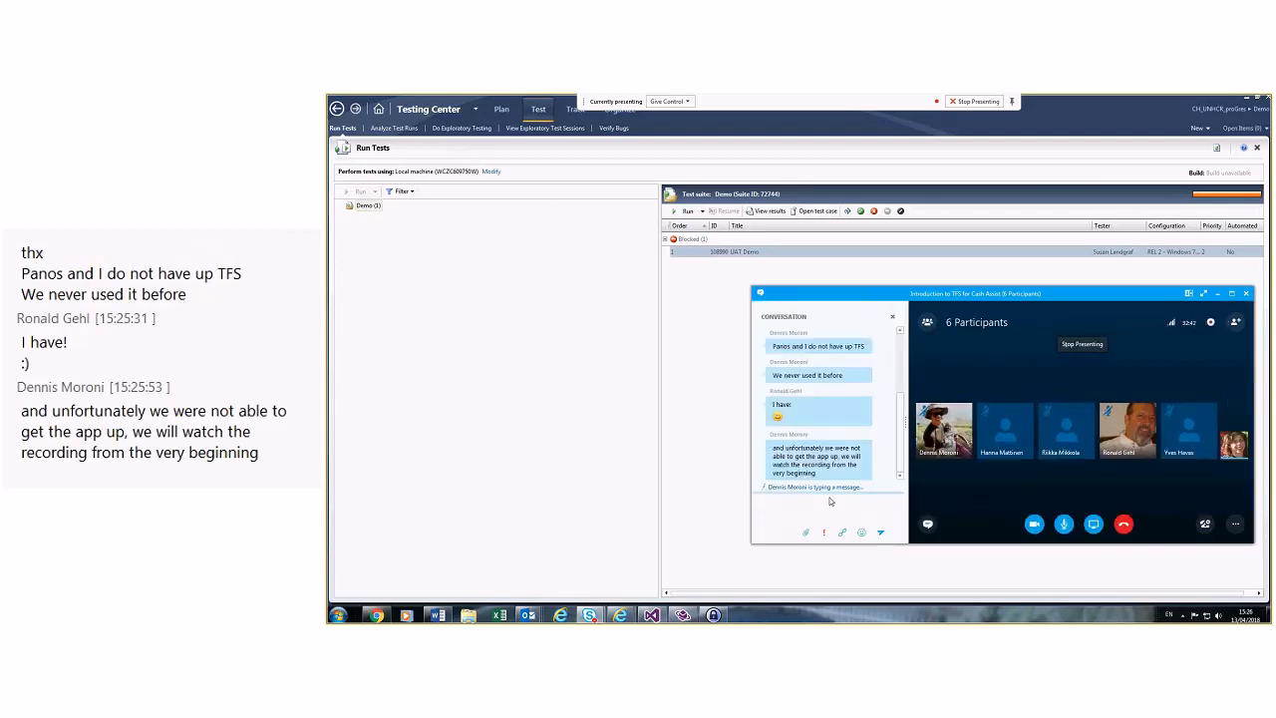
pyautogui.click(720, 461)
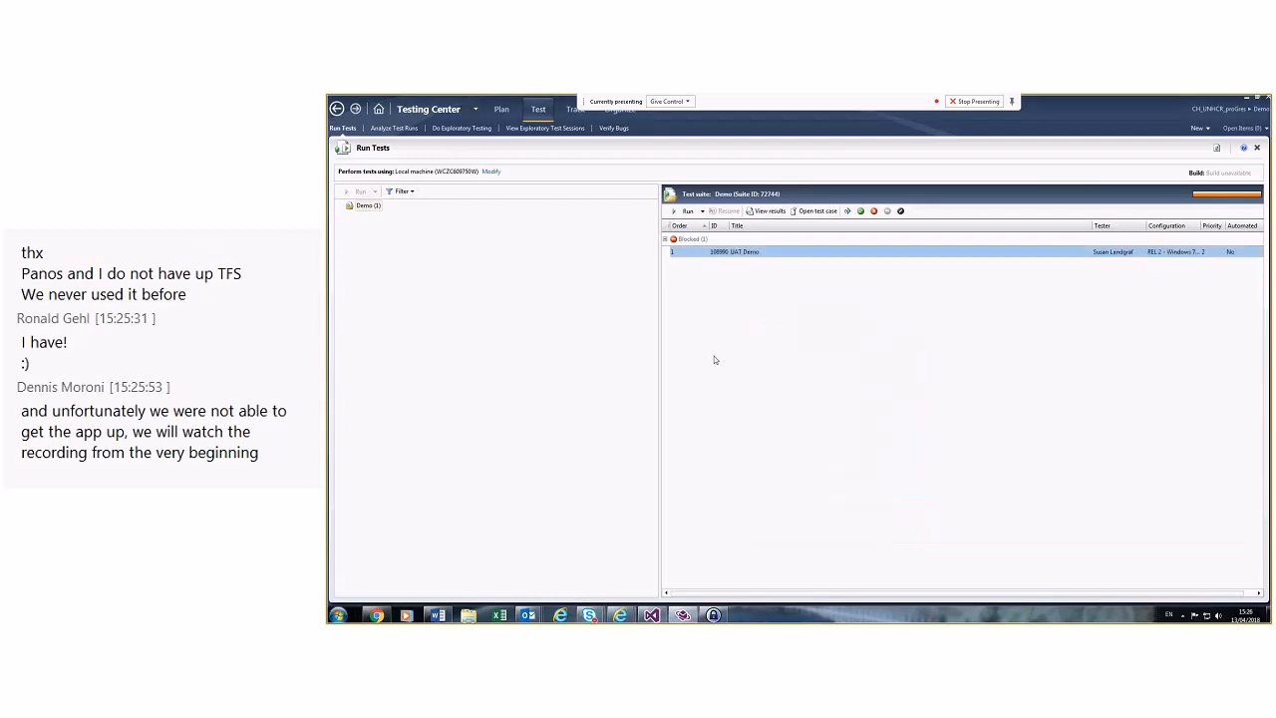
# Step: Reset the blocked 108990 UAT Demo test back to Active
pyautogui.rightClick(743, 254)
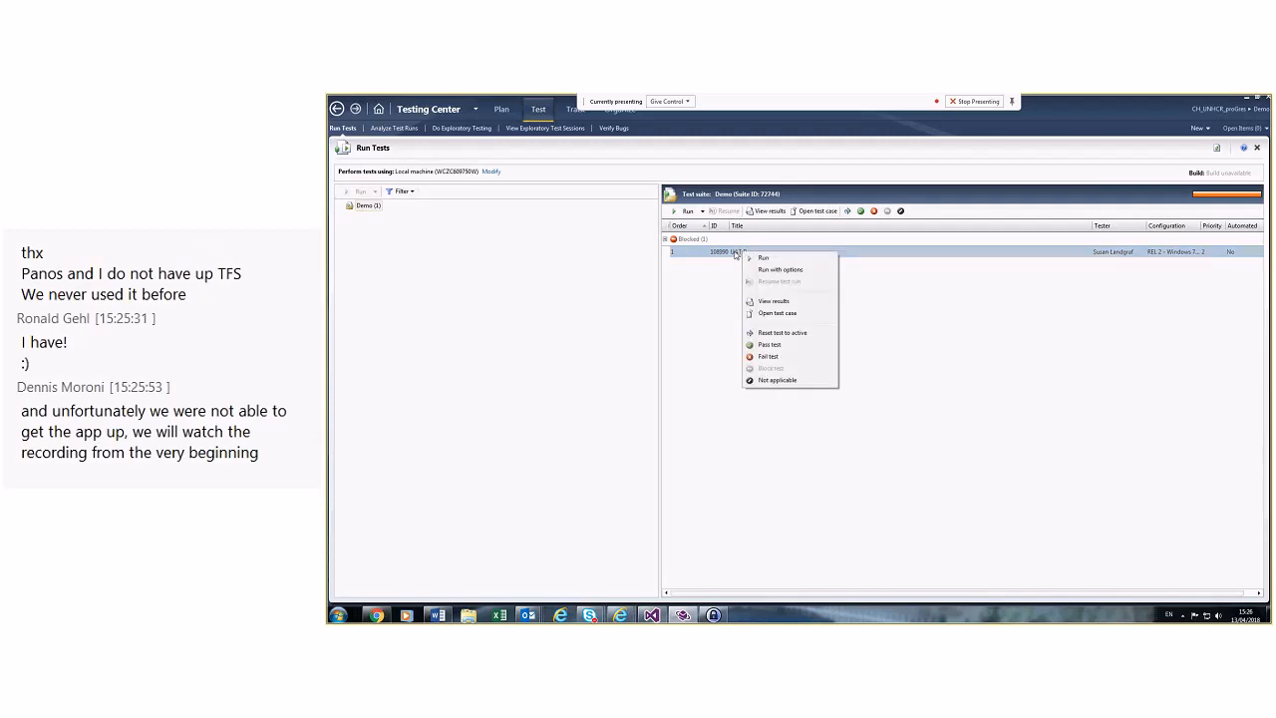
pyautogui.click(762, 335)
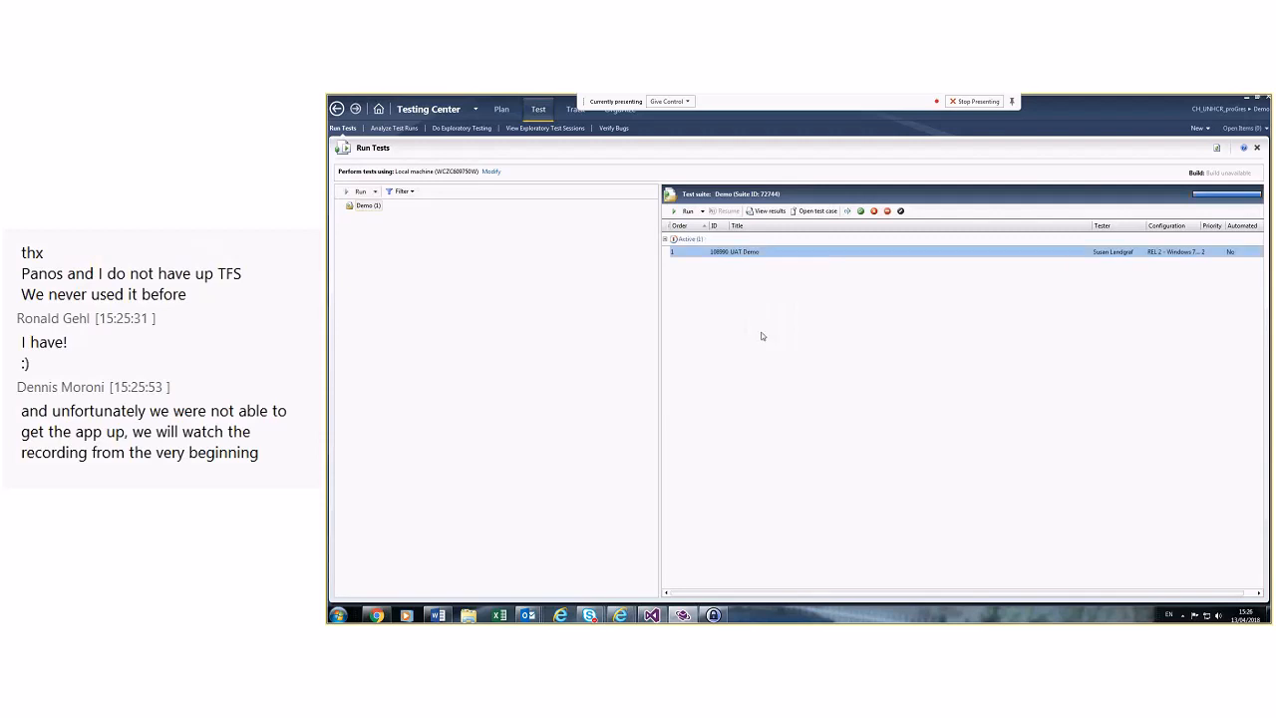
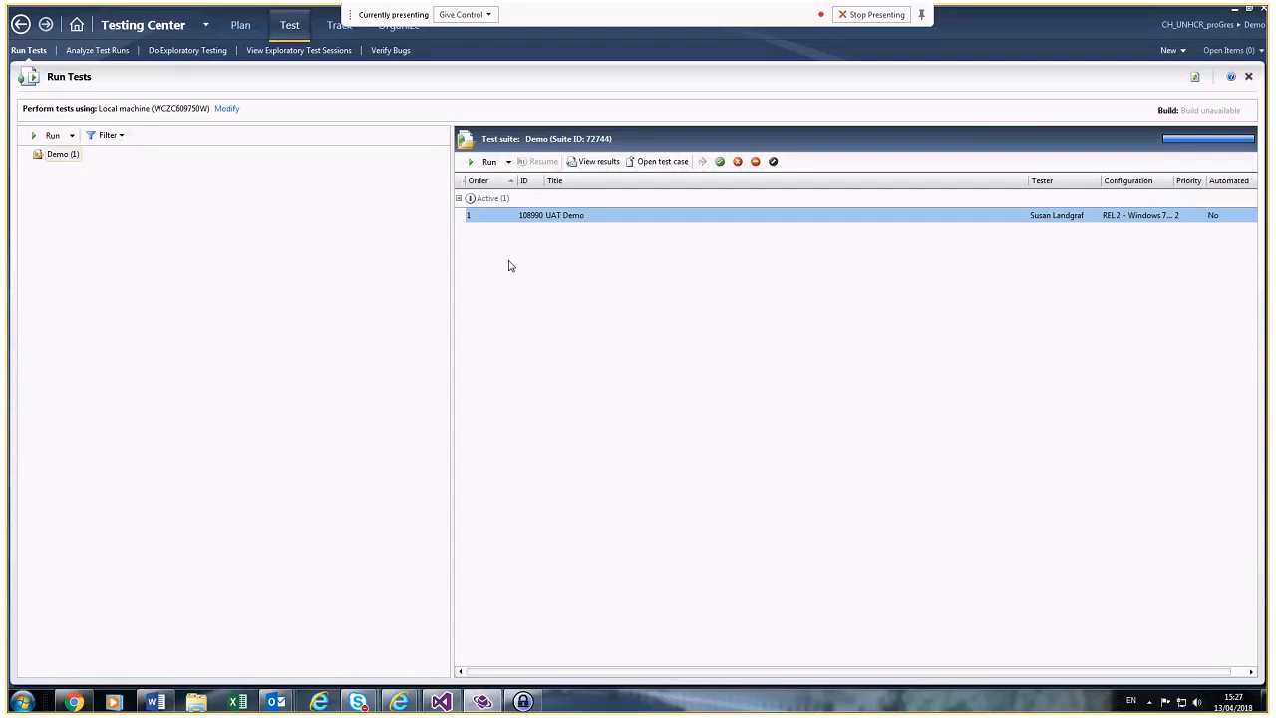
# Step: Check the Skype meeting window, then return to the Testing Center test list
pyautogui.moveTo(357, 701)
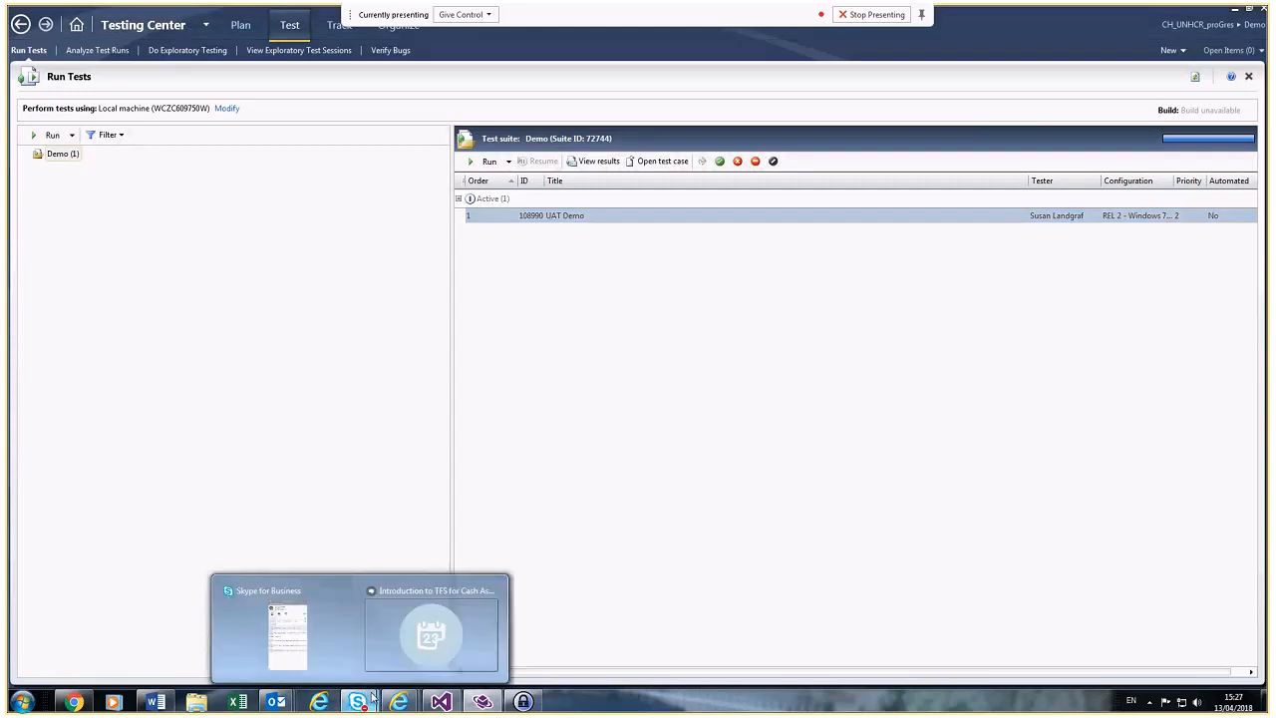
pyautogui.click(435, 646)
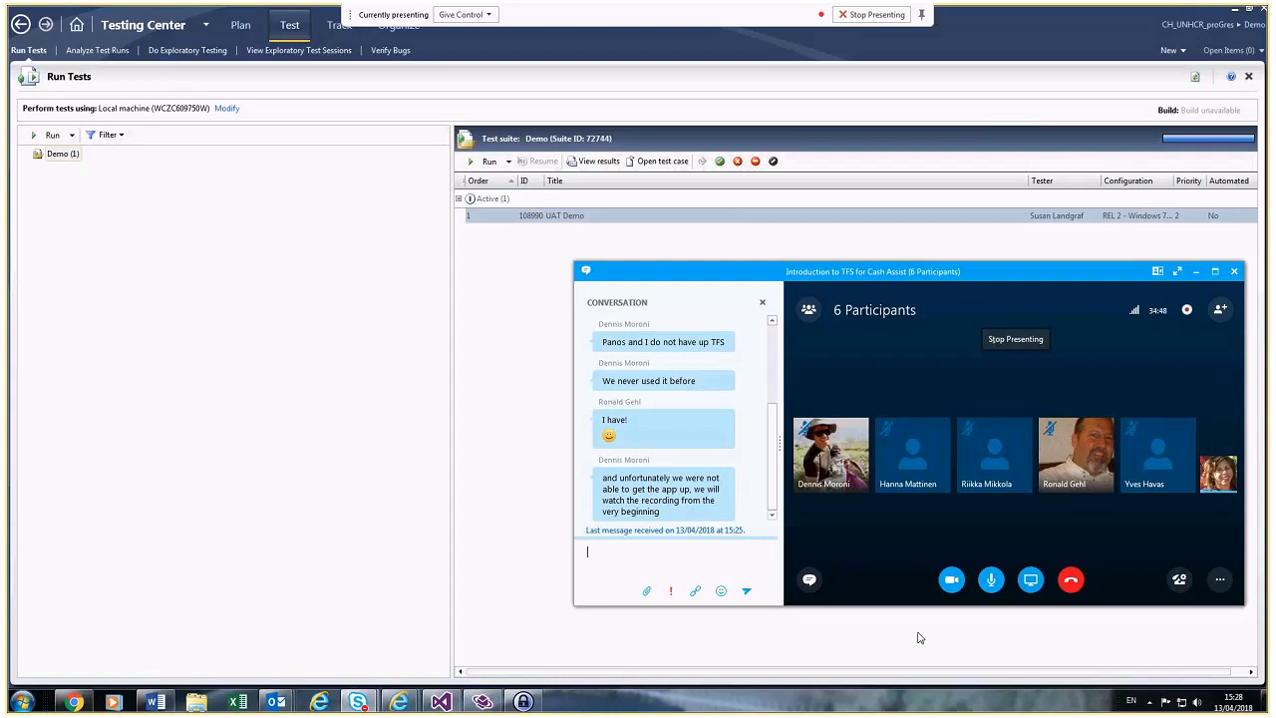
pyautogui.click(534, 220)
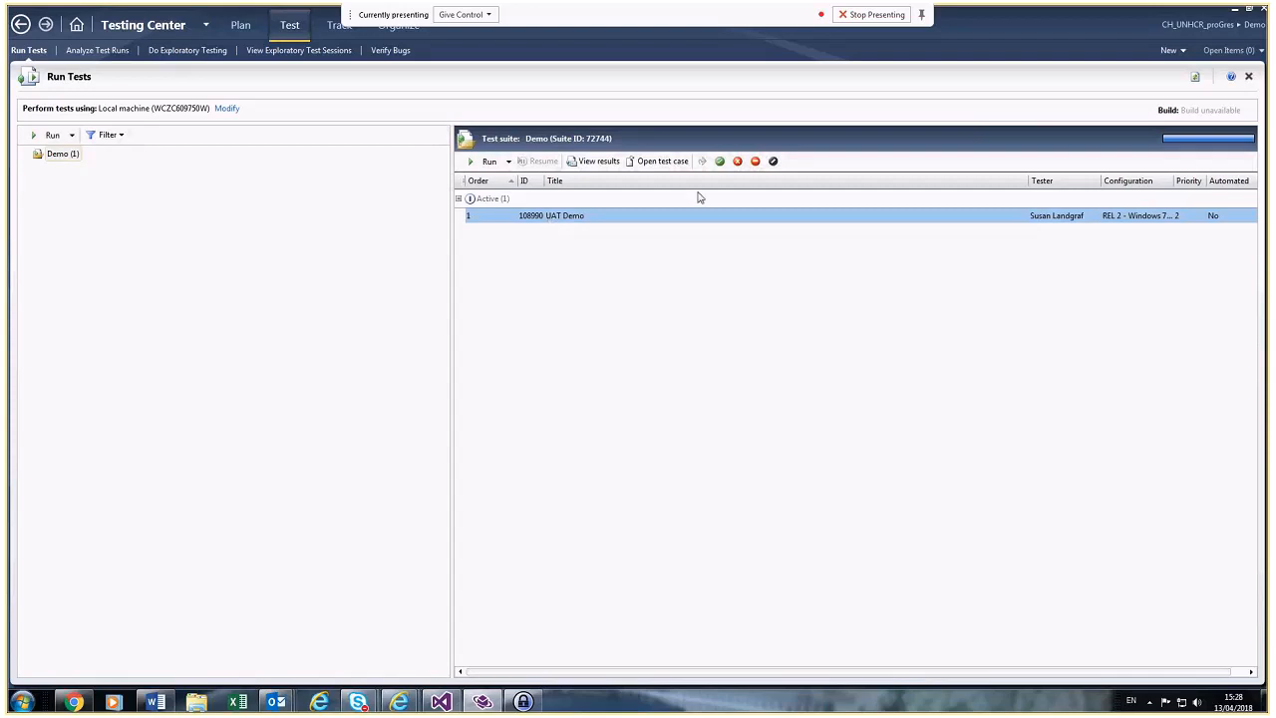
# Step: Start running the UAT Demo test and mark step 1 as passed
pyautogui.click(489, 160)
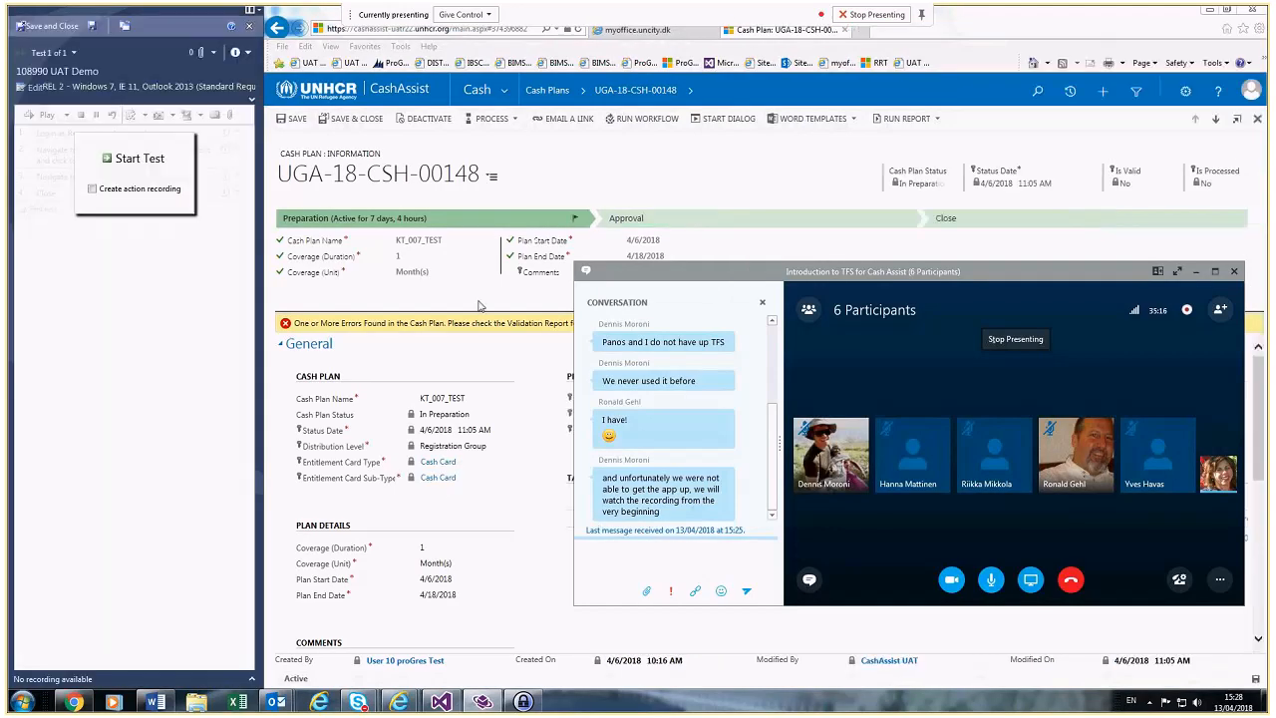
pyautogui.click(134, 162)
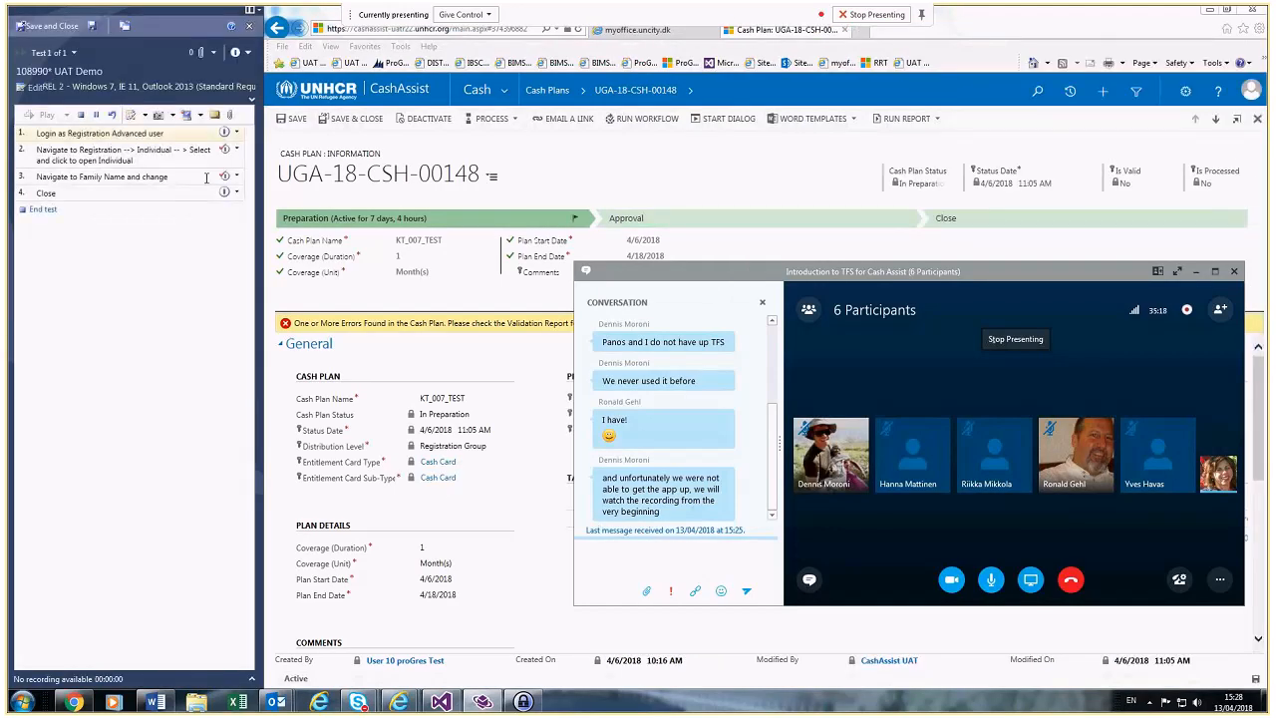
pyautogui.click(237, 134)
pyautogui.click(245, 146)
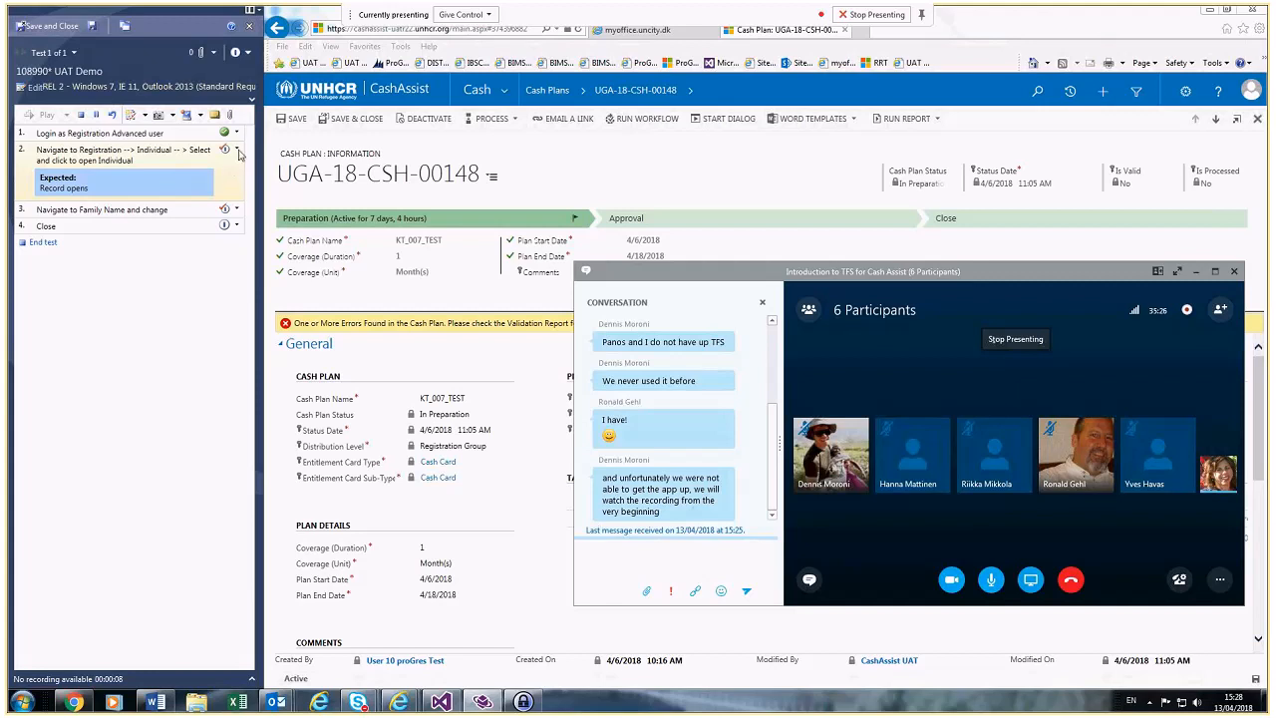
# Step: Fail step 2 with the comment 'same problem as test case # 1234'
pyautogui.click(237, 149)
pyautogui.click(244, 178)
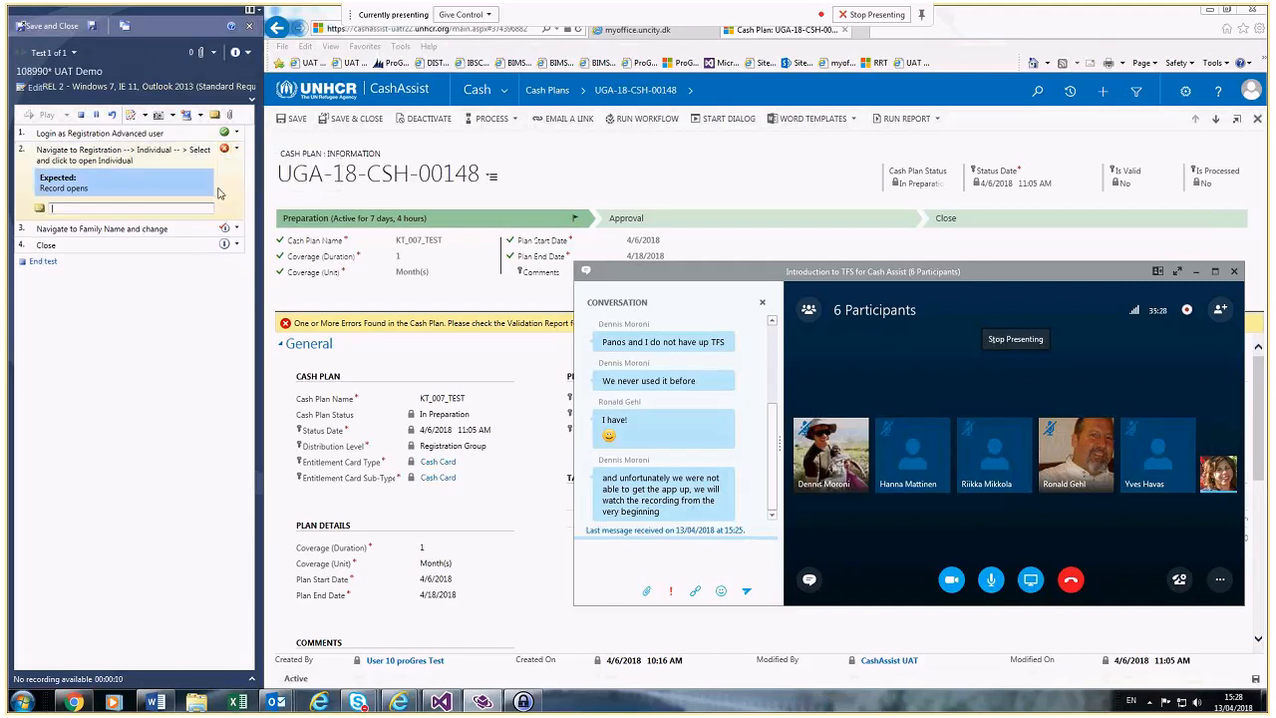
pyautogui.click(175, 205)
pyautogui.write('same p')
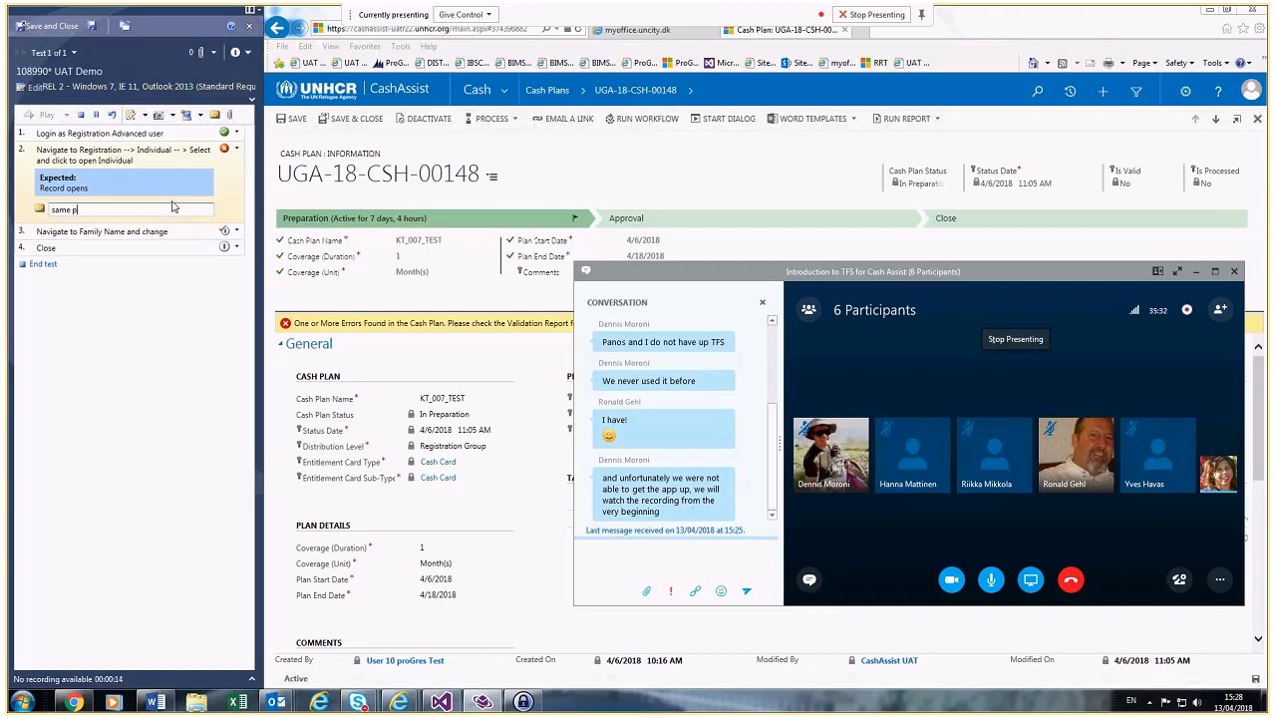
pyautogui.write('roblem as test case # 1234')
pyautogui.click(146, 115)
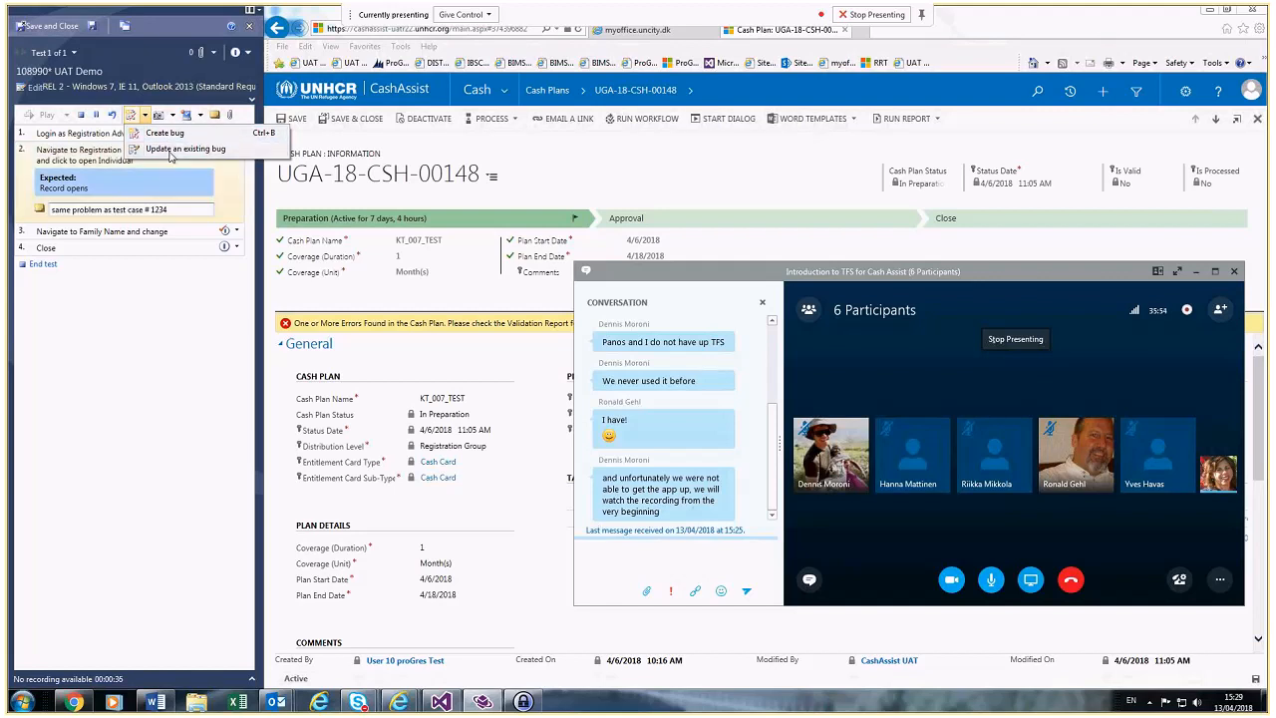
pyautogui.click(169, 152)
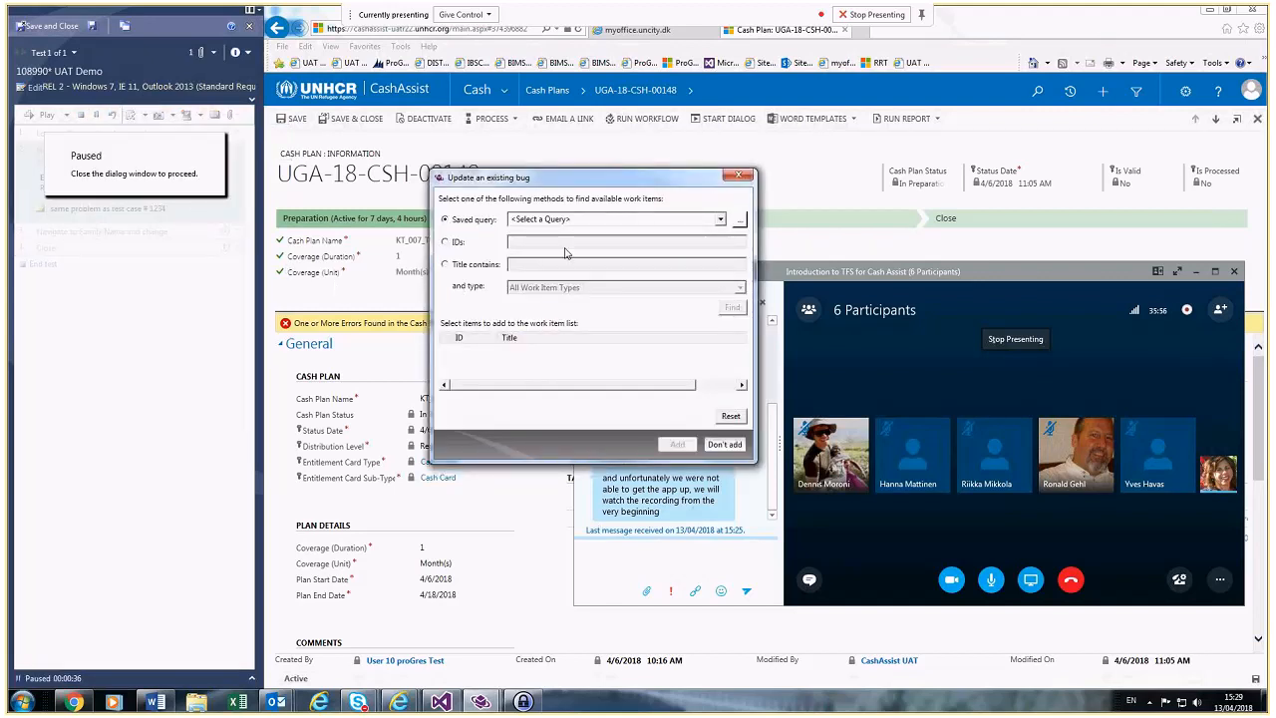
pyautogui.click(445, 241)
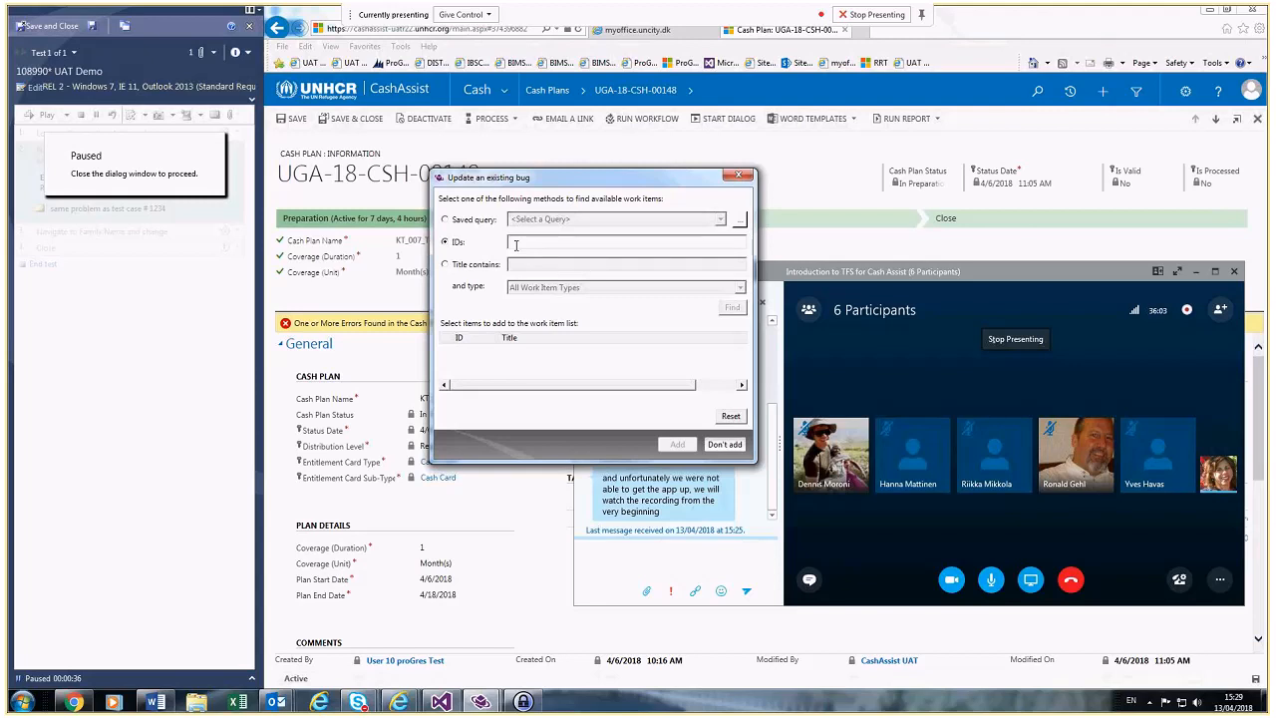
pyautogui.write('3590')
pyautogui.click(733, 307)
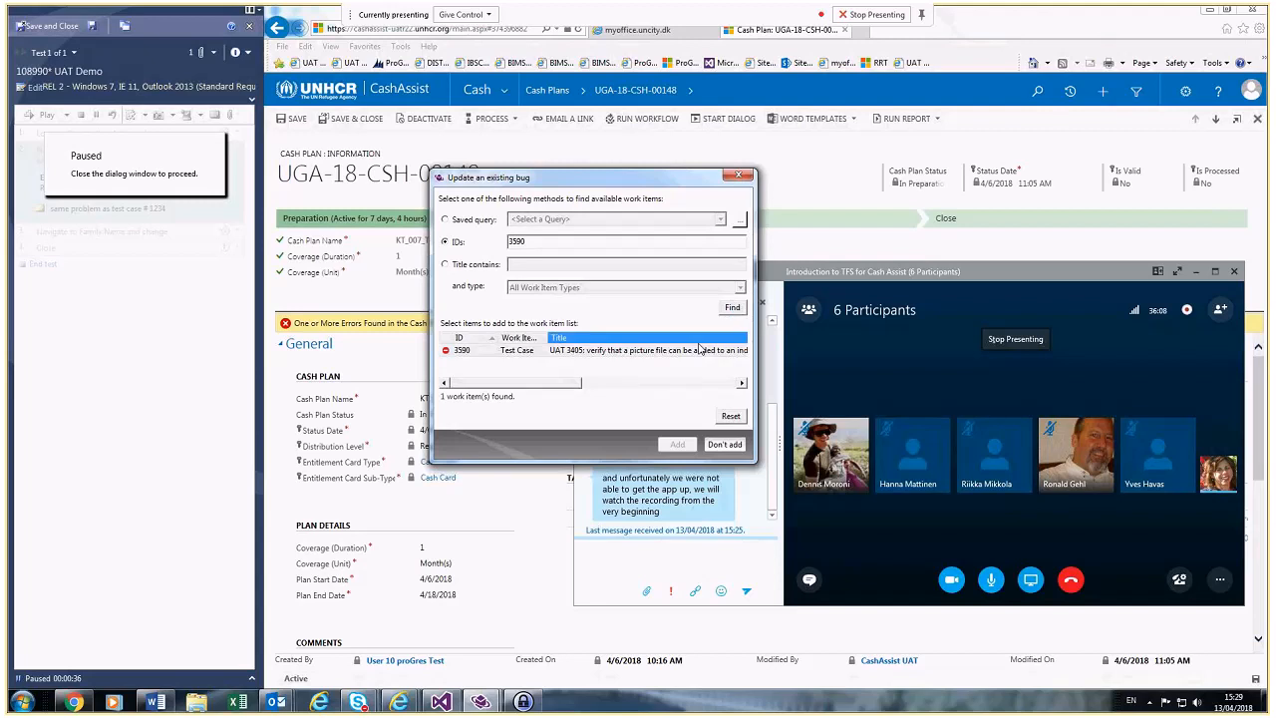
pyautogui.click(606, 353)
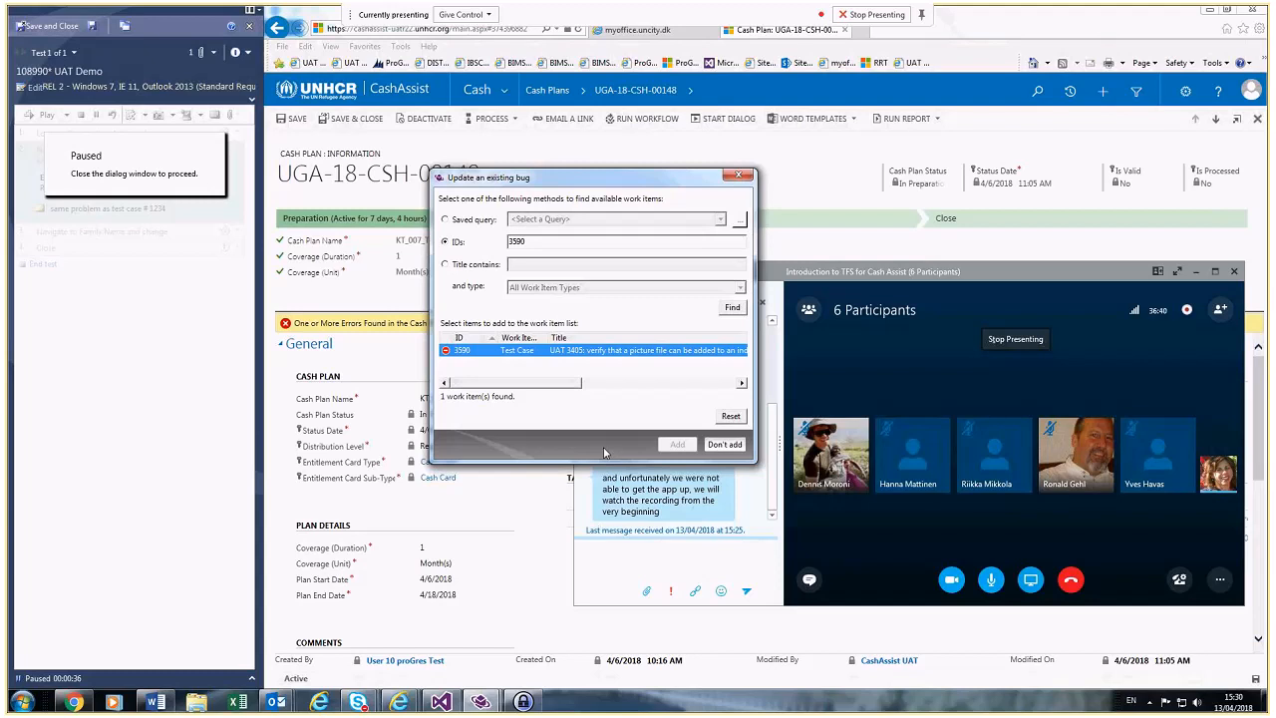
pyautogui.click(725, 444)
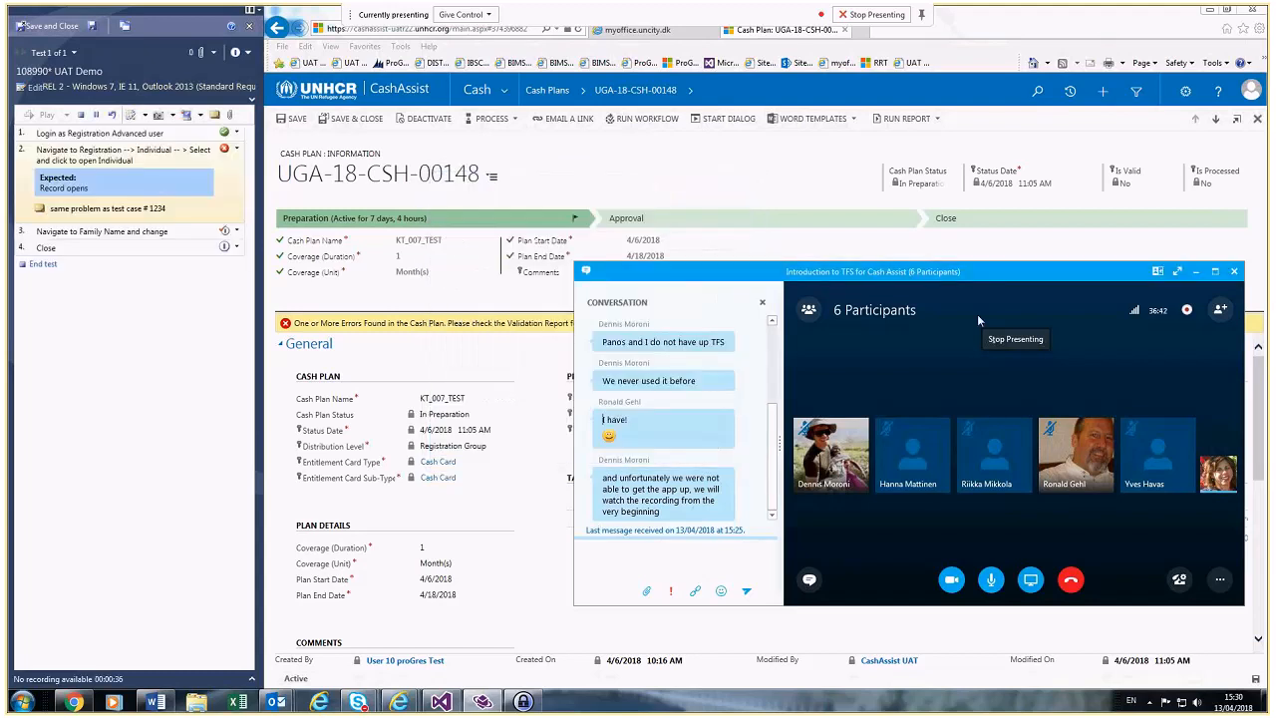
# Step: Minimize Skype and save and close the UAT Demo test run
pyautogui.click(1194, 272)
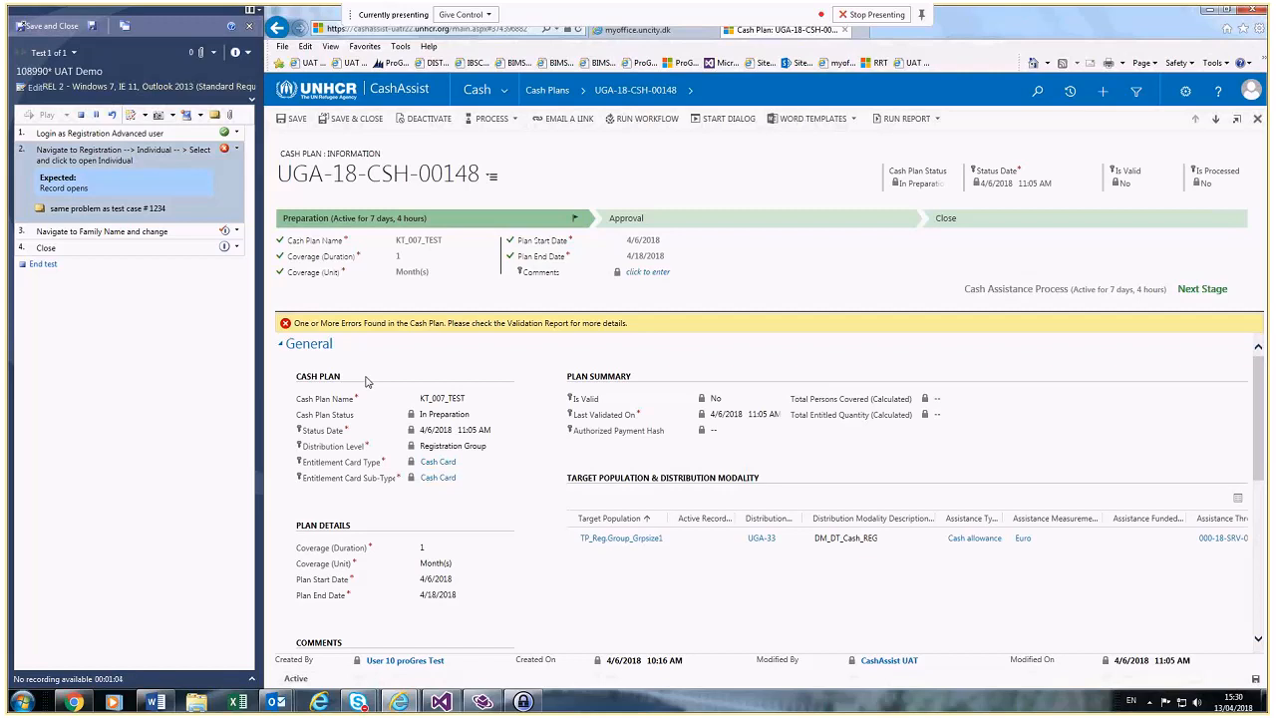
pyautogui.click(47, 30)
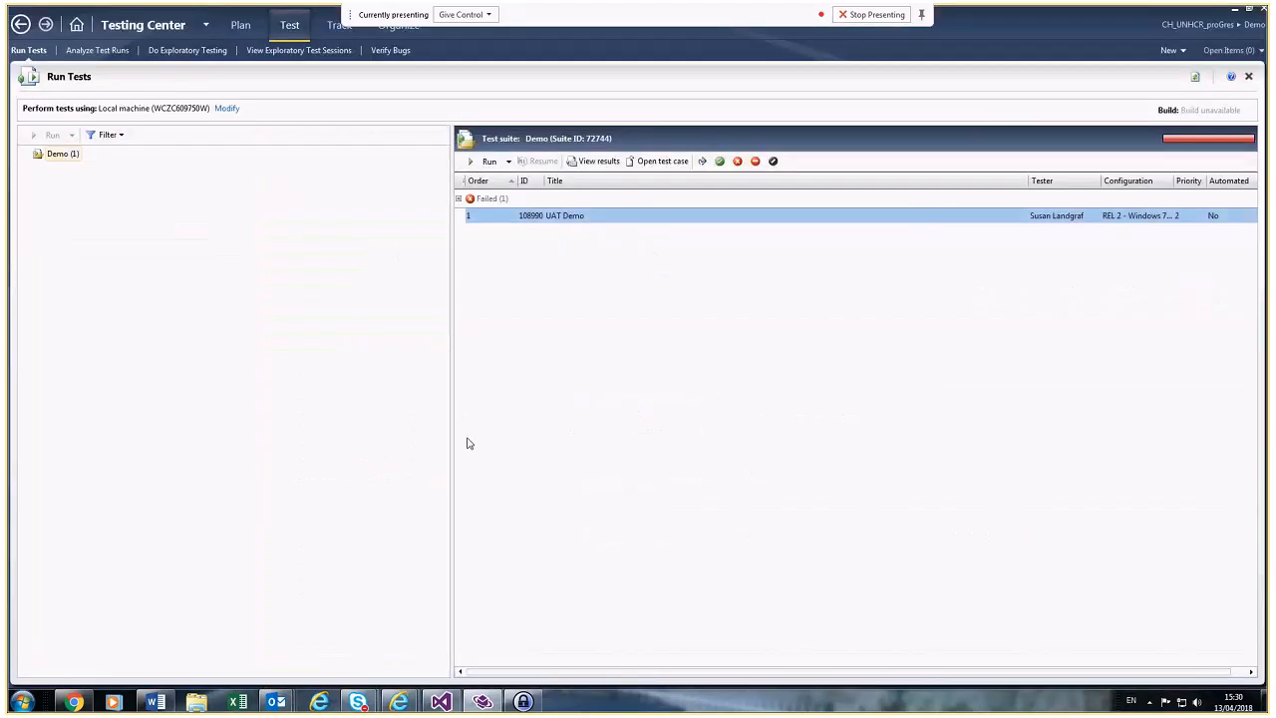
# Step: Check the Skype meeting, return to Testing Center, and open the Windows Start menu
pyautogui.moveTo(366, 705)
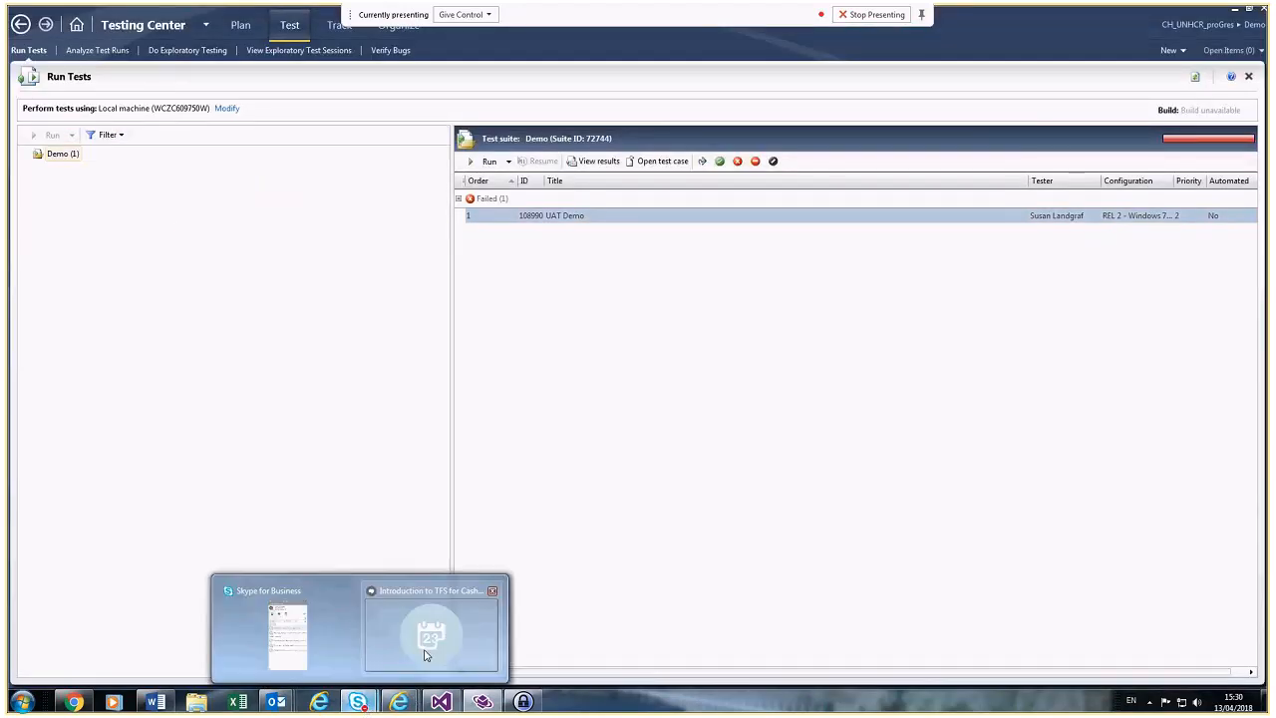
pyautogui.click(425, 648)
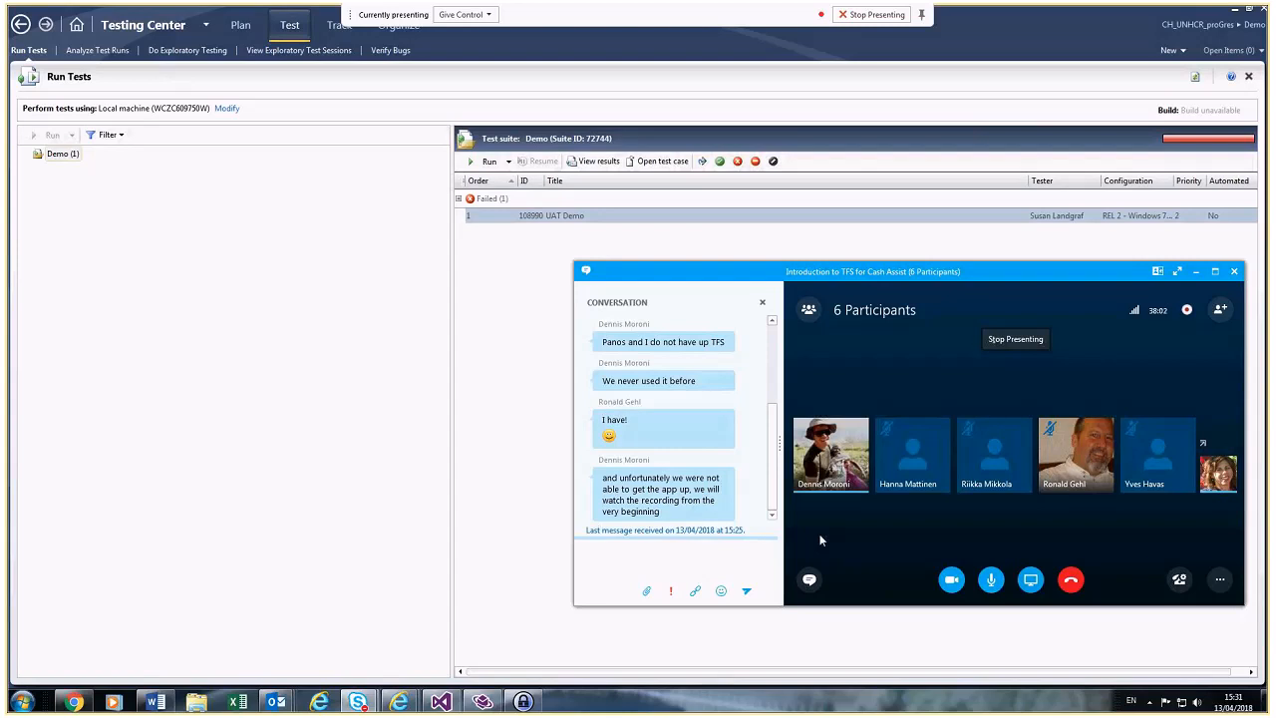
pyautogui.click(544, 520)
pyautogui.click(20, 701)
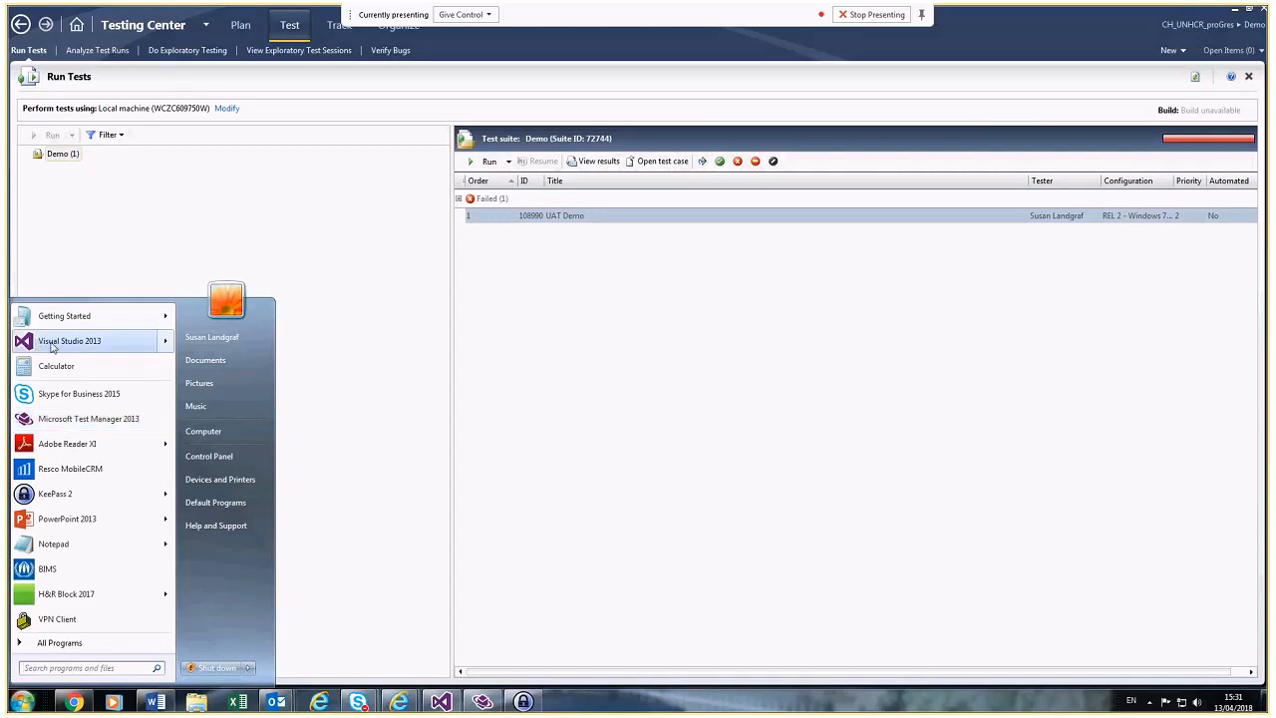
# Step: Close the Windows Start menu, reopen it briefly, and close it again
pyautogui.moveTo(69, 347)
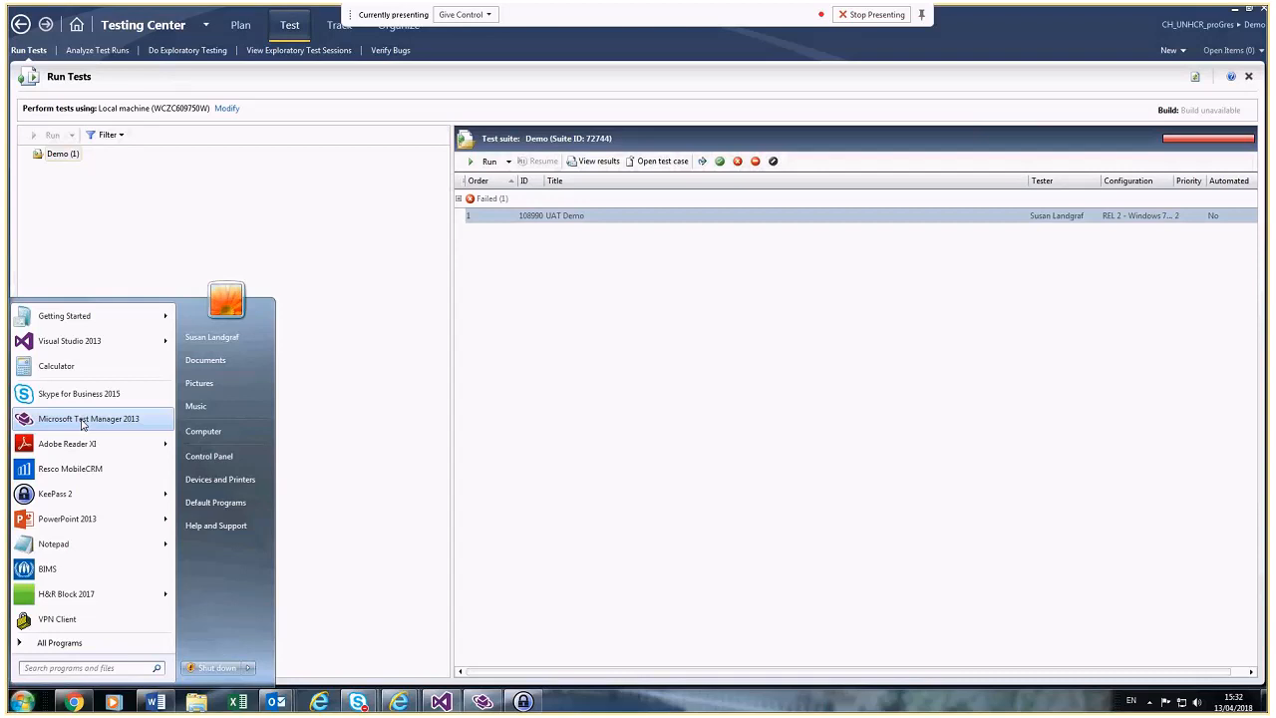
pyautogui.click(385, 249)
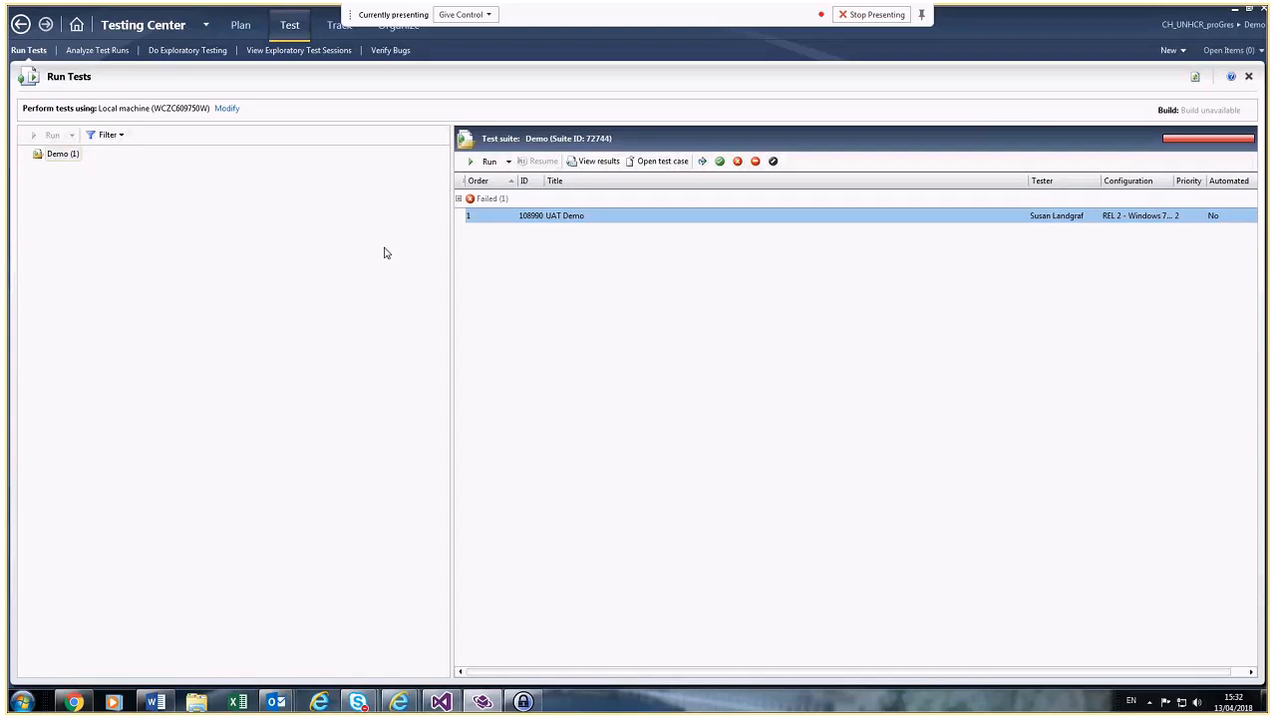
pyautogui.click(22, 701)
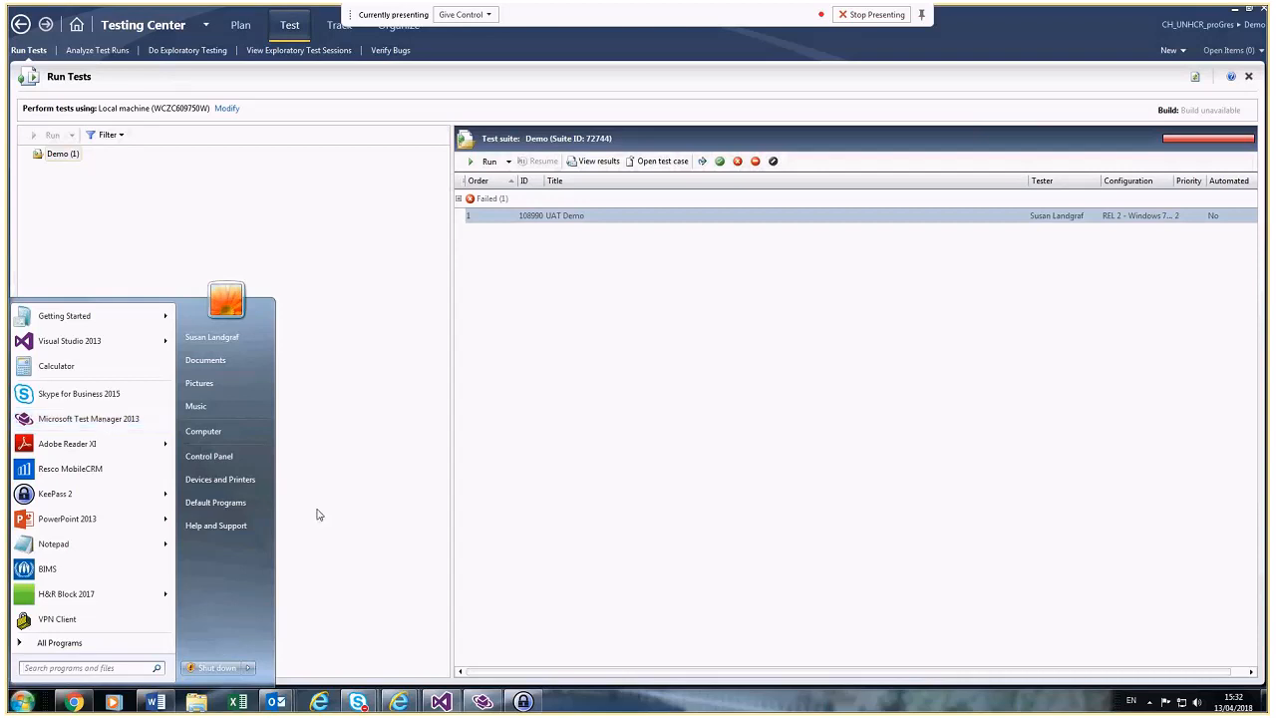
pyautogui.click(359, 703)
# Step: Hide the Skype meeting's conversation pane and return to the Run Tests list
pyautogui.click(442, 630)
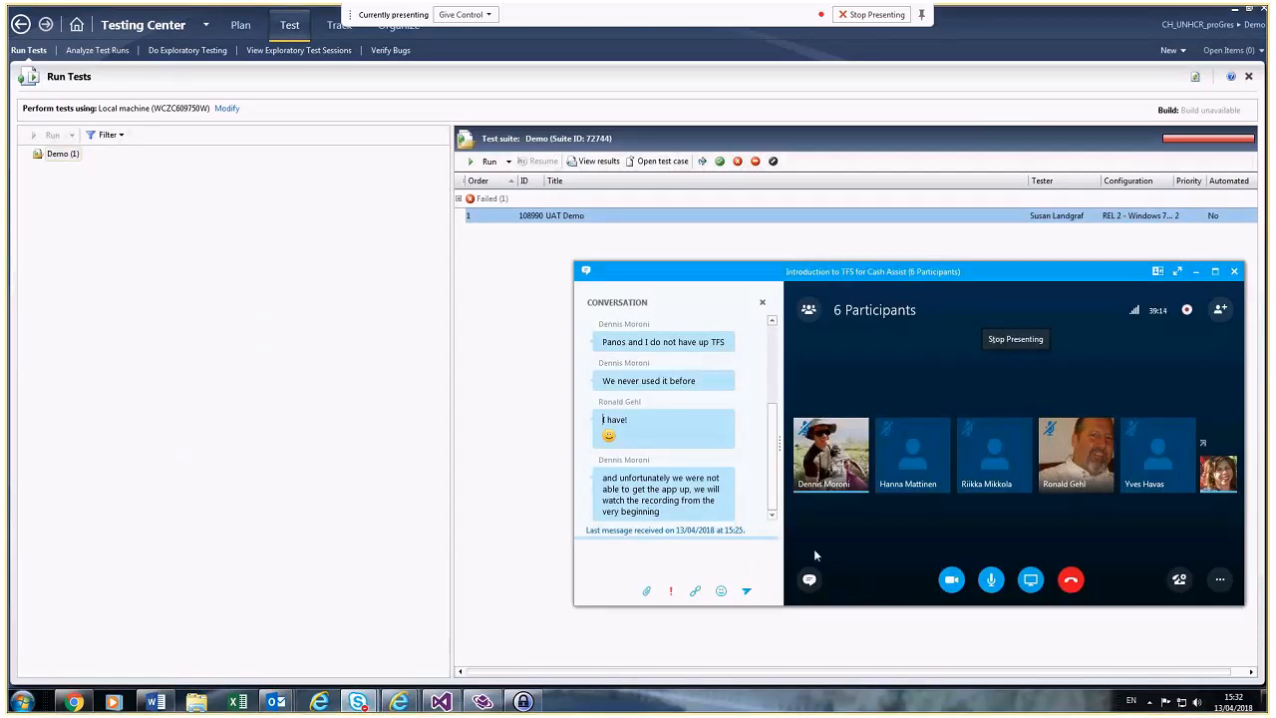
pyautogui.click(762, 302)
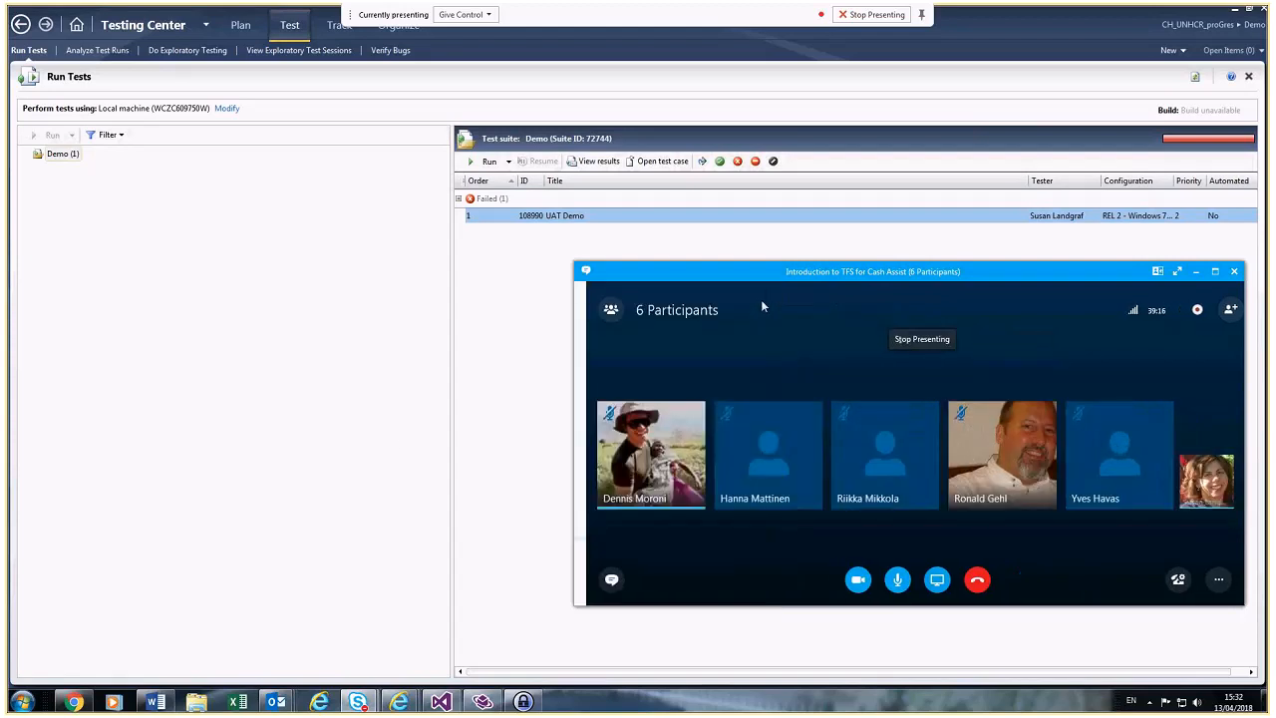
pyautogui.click(403, 444)
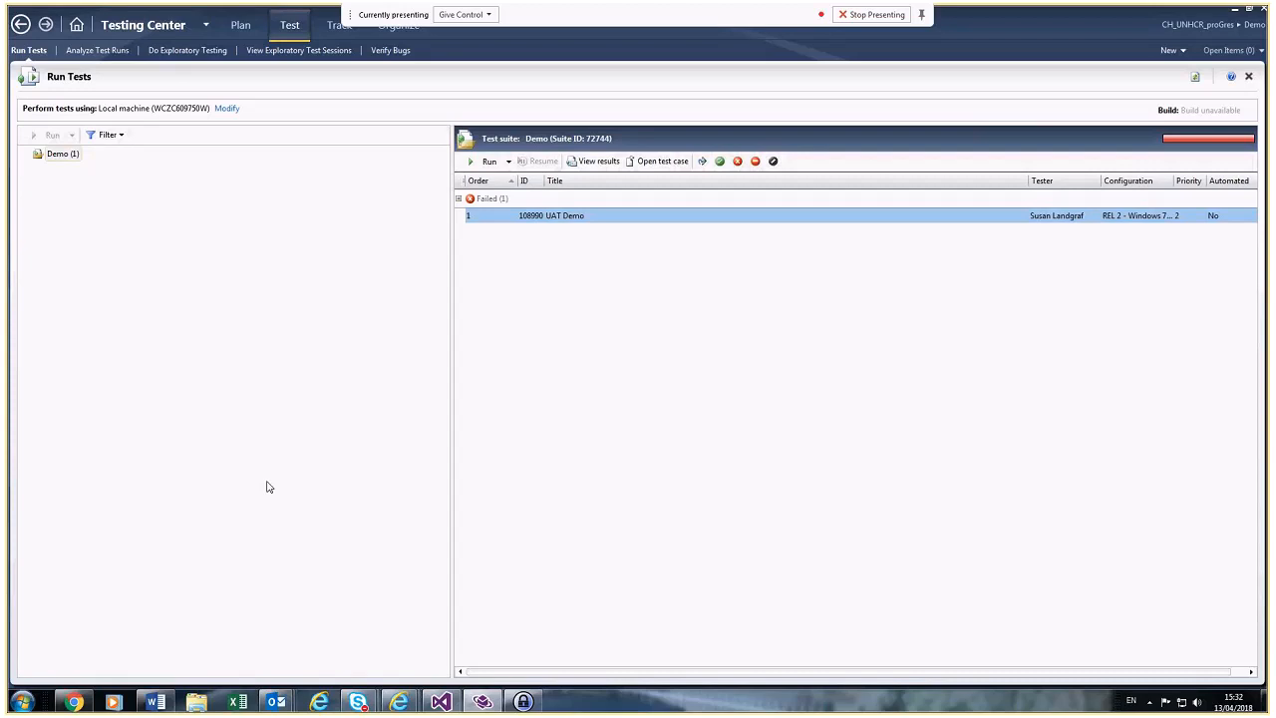
# Step: Glance at the CashAssist cash plan page, then go to the Testing Center home screen
pyautogui.moveTo(399, 701)
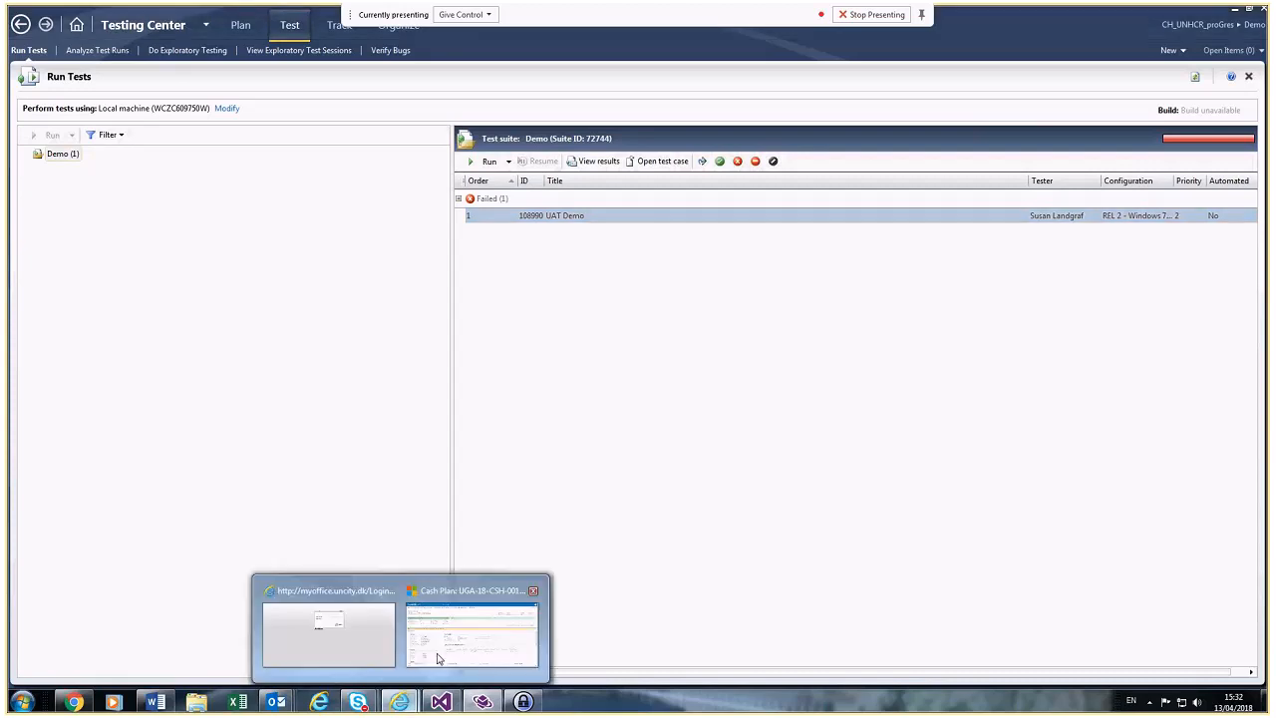
pyautogui.click(437, 659)
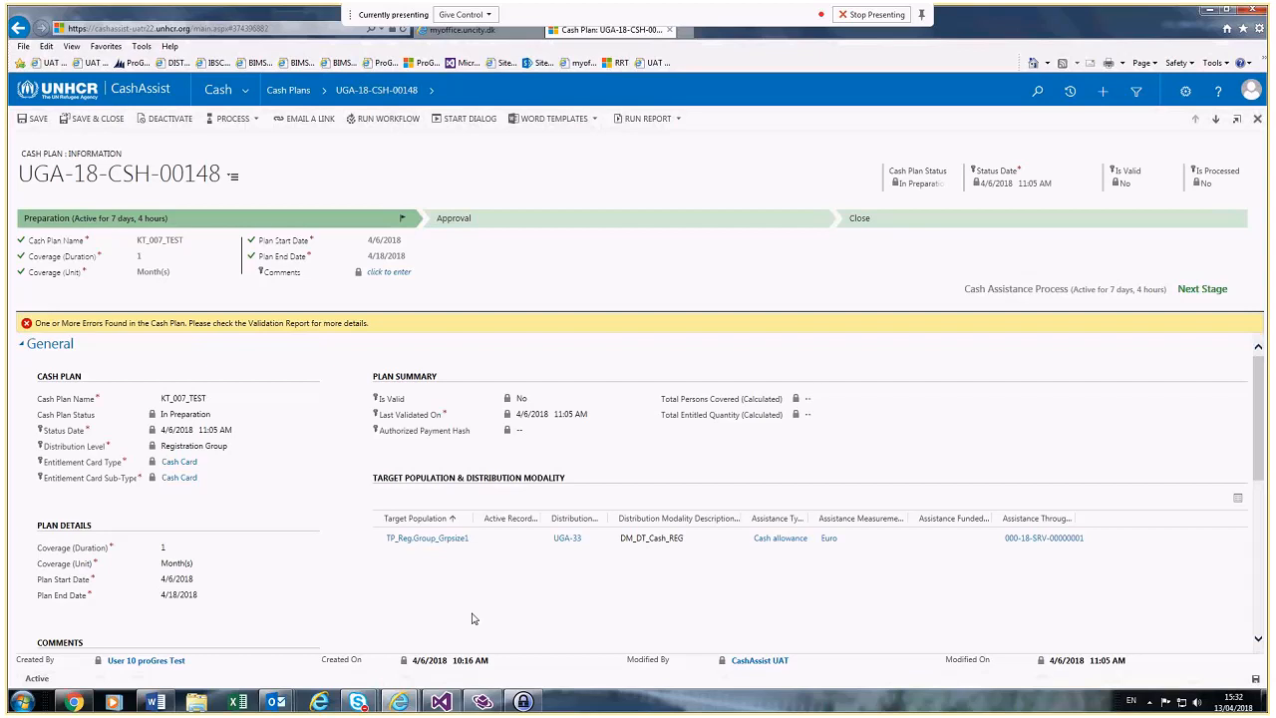
pyautogui.click(481, 703)
pyautogui.click(77, 24)
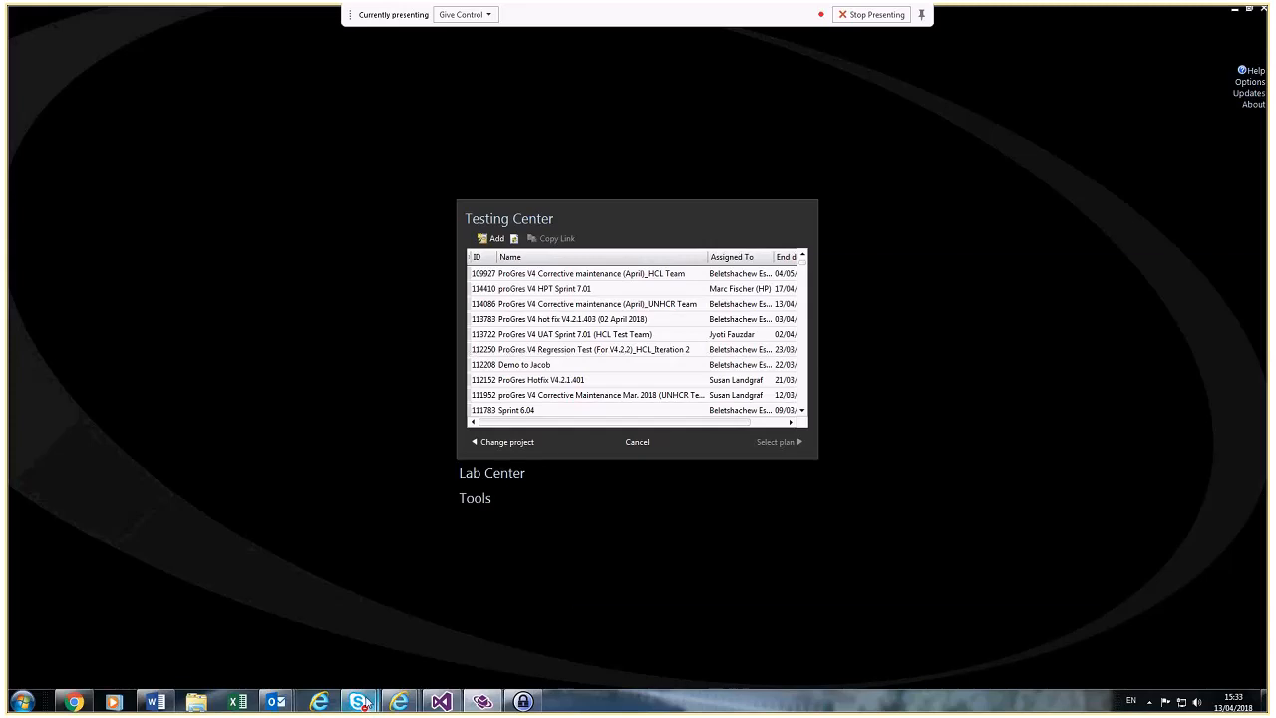
# Step: Bring the Skype call window in front of the Testing Center plan list
pyautogui.click(361, 701)
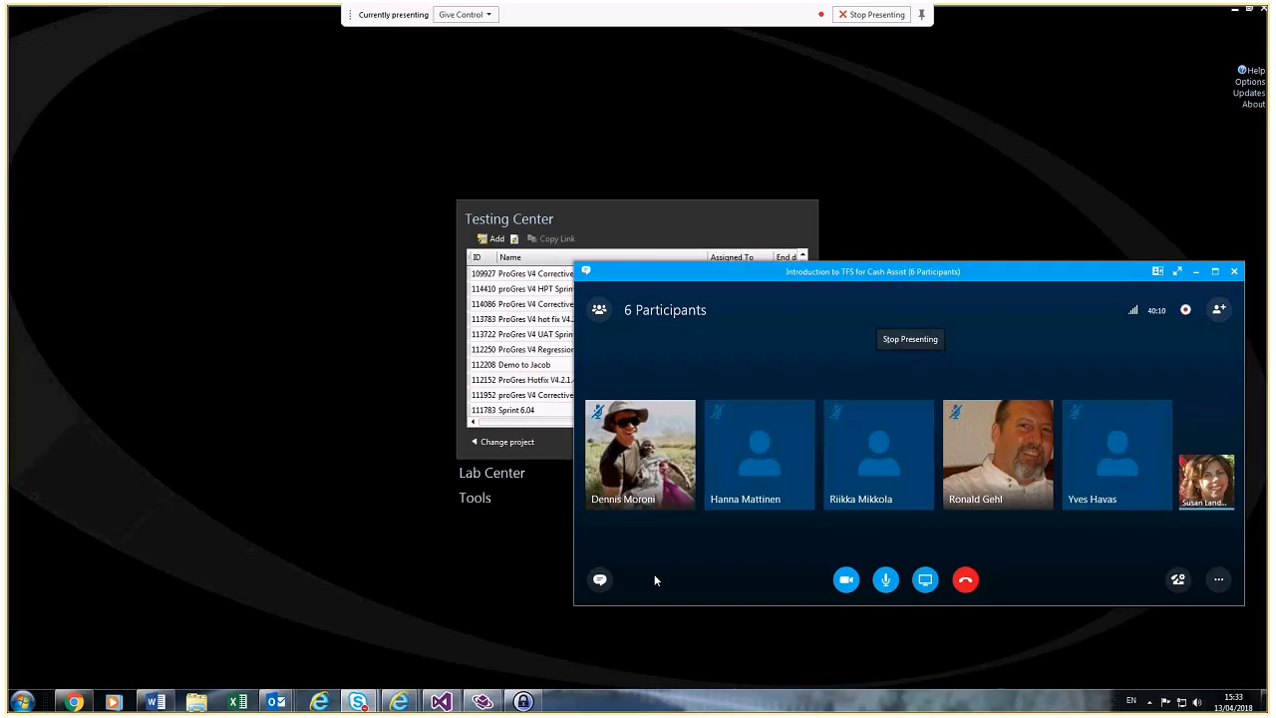
# Step: Choose Change project to bring up the Connect to Your Team Project dialog
pyautogui.click(502, 442)
# Step: Connect to the CashAssist project under RefugeeSystems and open plan 1430, UAT CashAssist_Version 4.2.2 (Sprint 1)
pyautogui.click(543, 345)
pyautogui.doubleClick(575, 362)
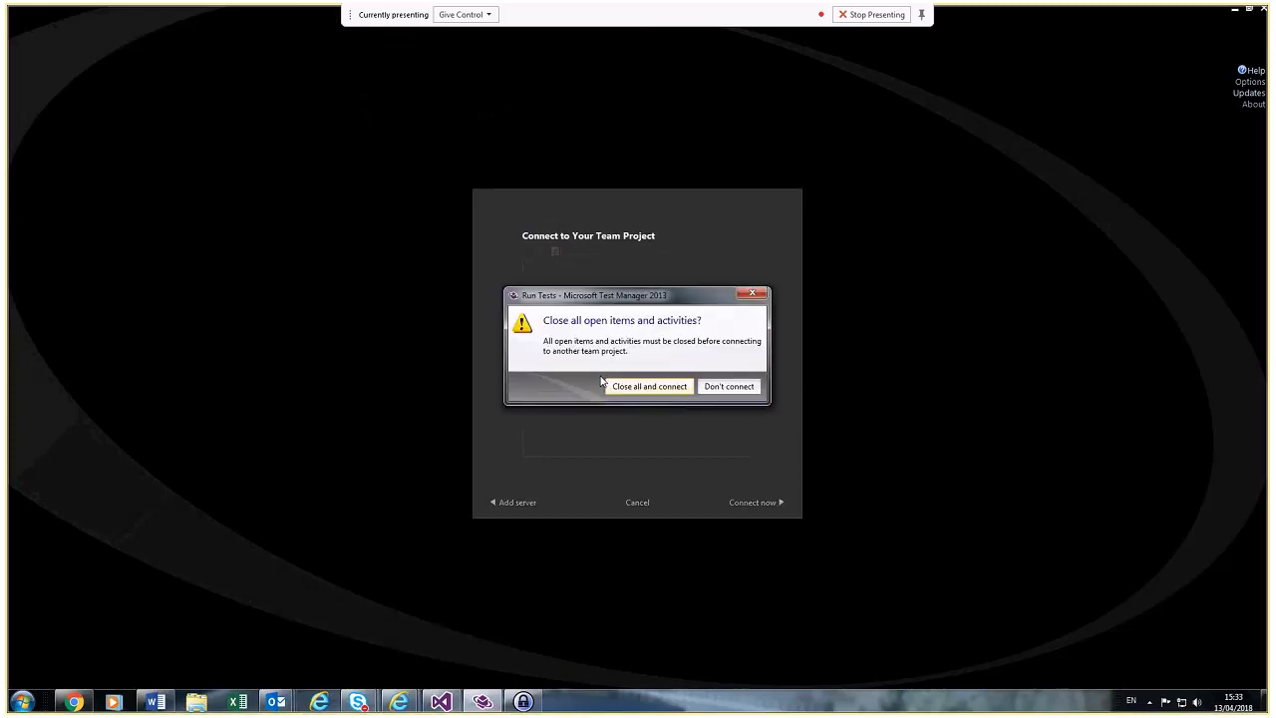
pyautogui.click(620, 390)
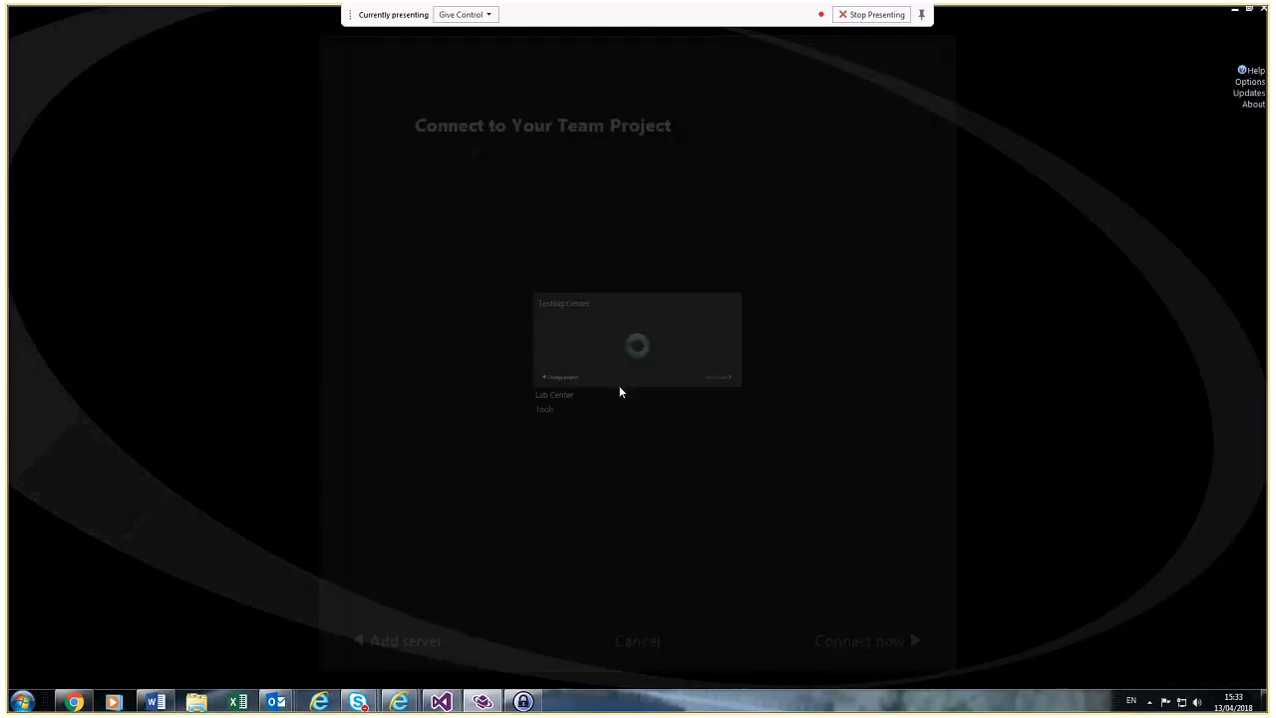
pyautogui.click(596, 289)
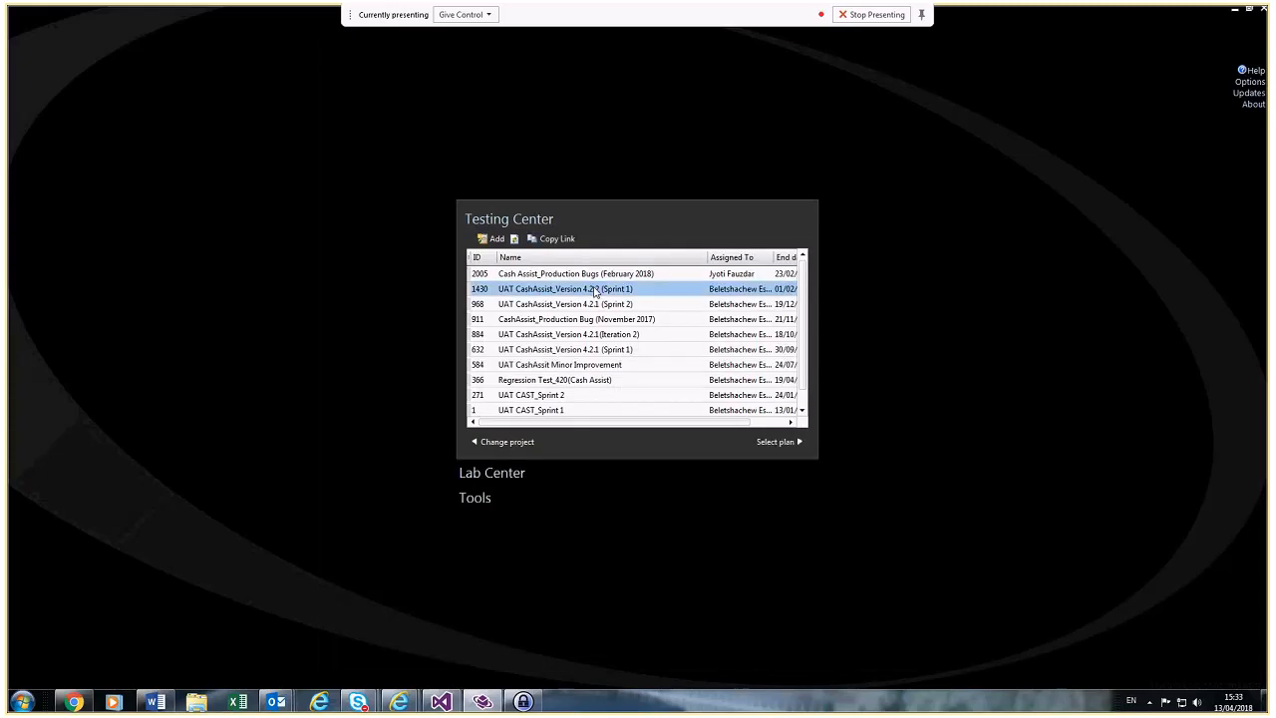
pyautogui.doubleClick(595, 290)
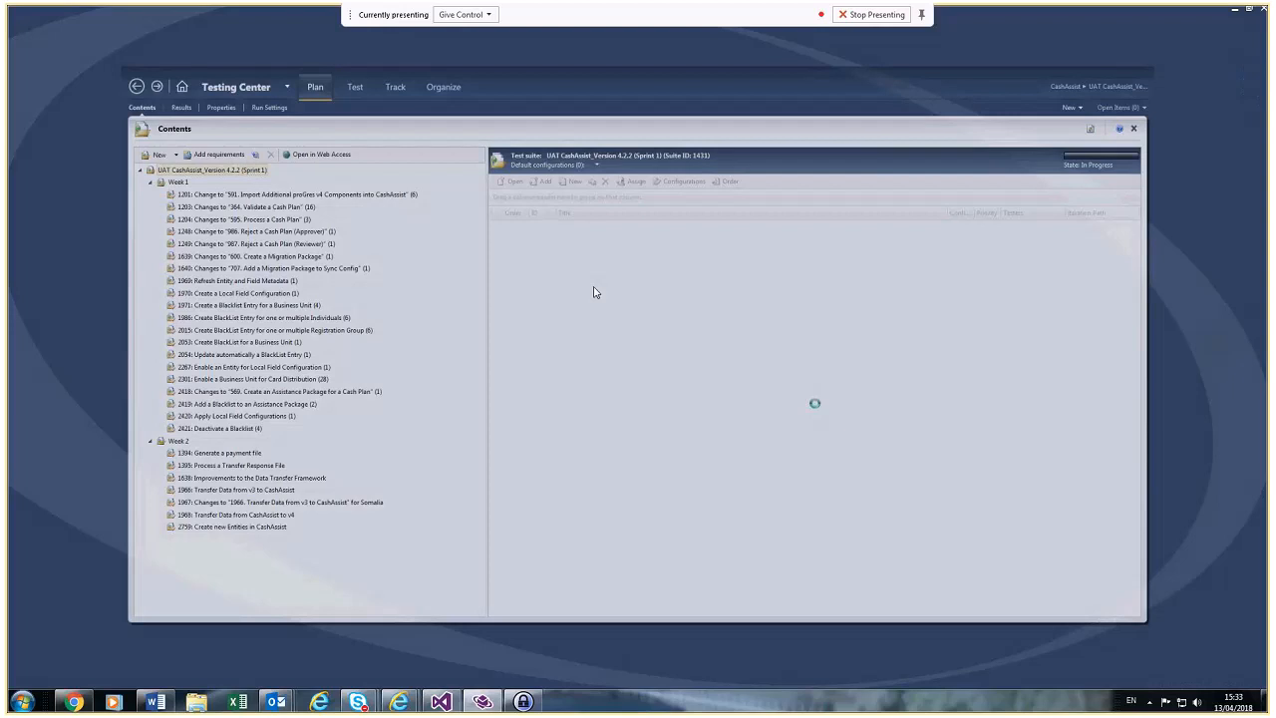
# Step: Open test case 2755 from suite 1201 and scroll through its steps
pyautogui.click(238, 158)
pyautogui.doubleClick(558, 196)
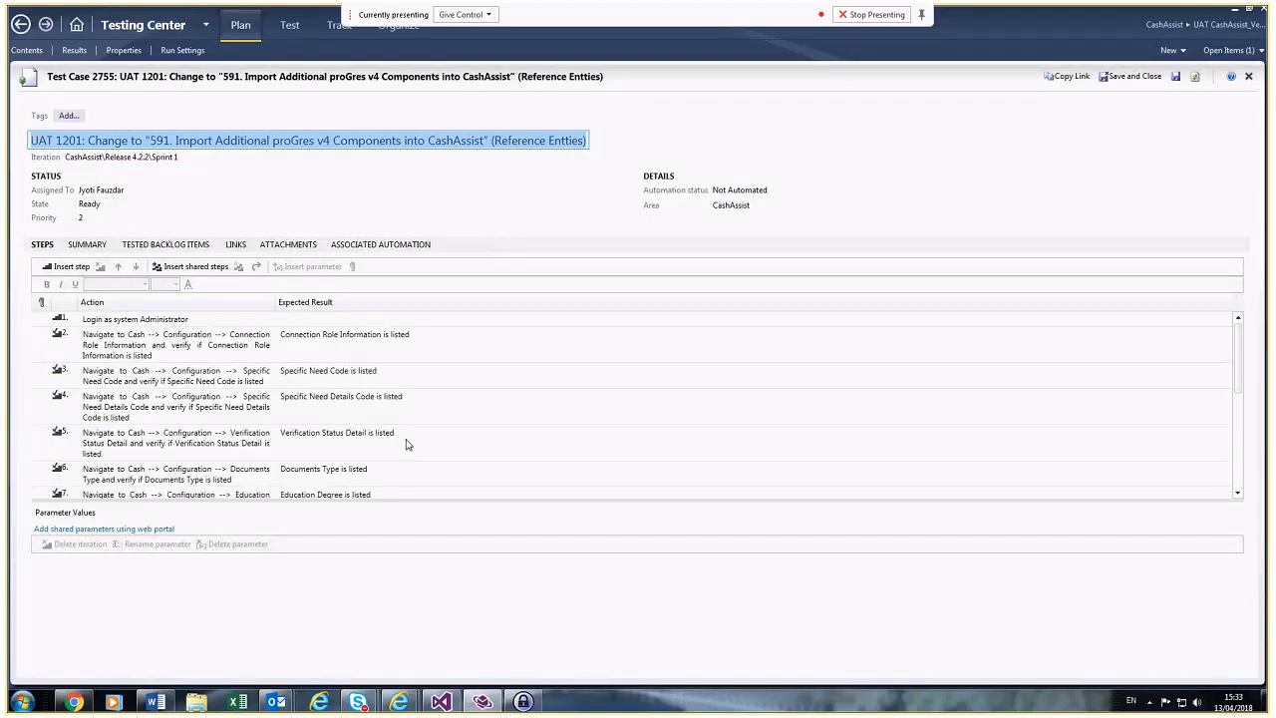
pyautogui.scroll(-1, 407, 439)
pyautogui.scroll(-6, 407, 439)
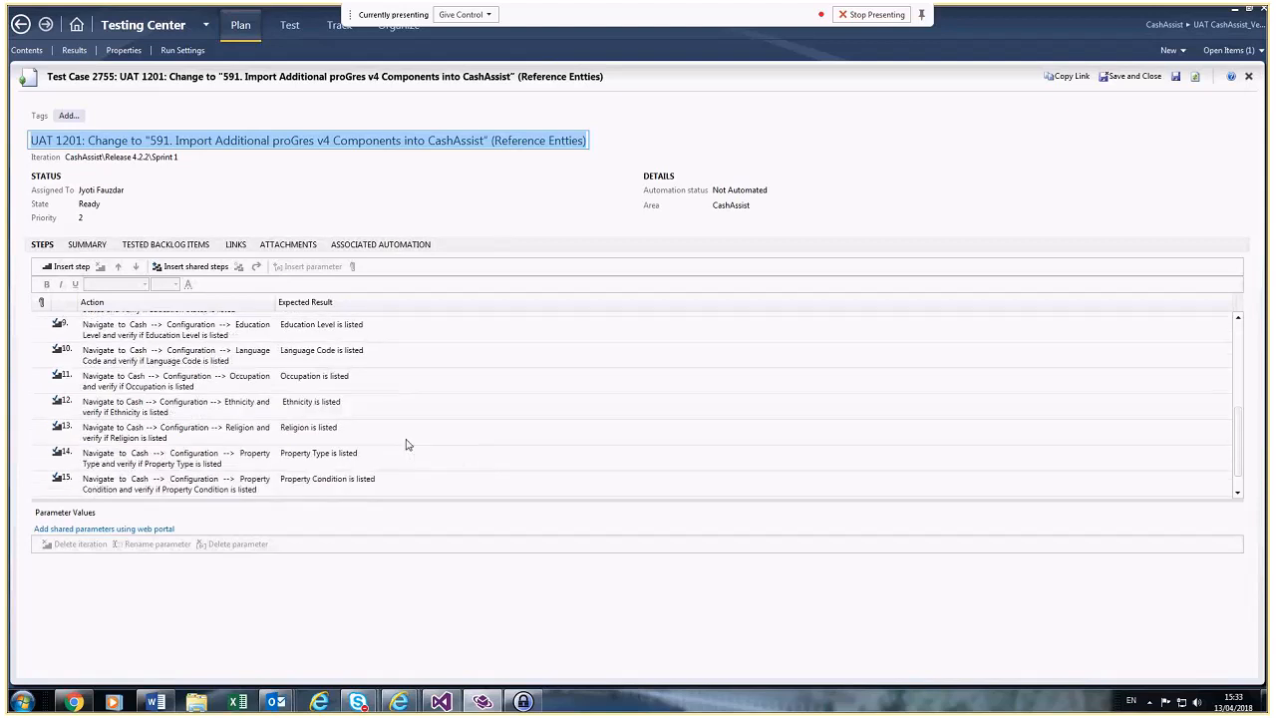
pyautogui.scroll(4, 407, 441)
pyautogui.scroll(3, 407, 445)
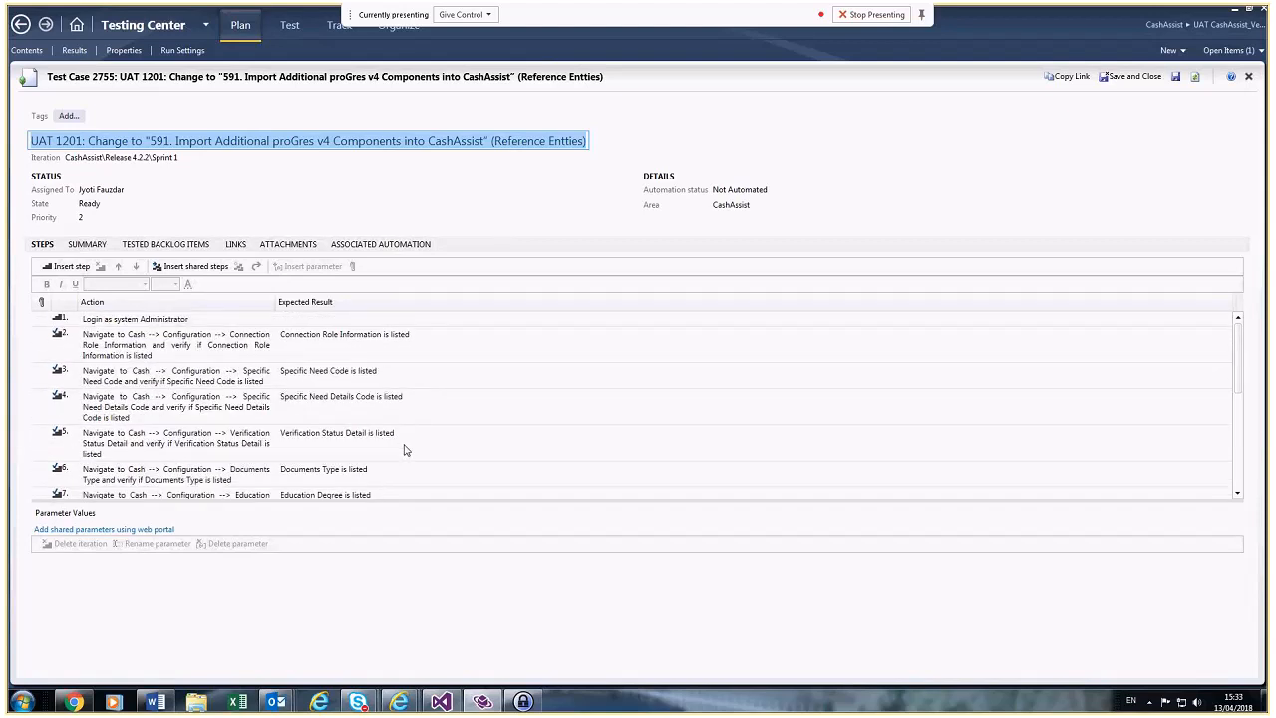
pyautogui.scroll(-4, 405, 447)
pyautogui.scroll(4, 405, 446)
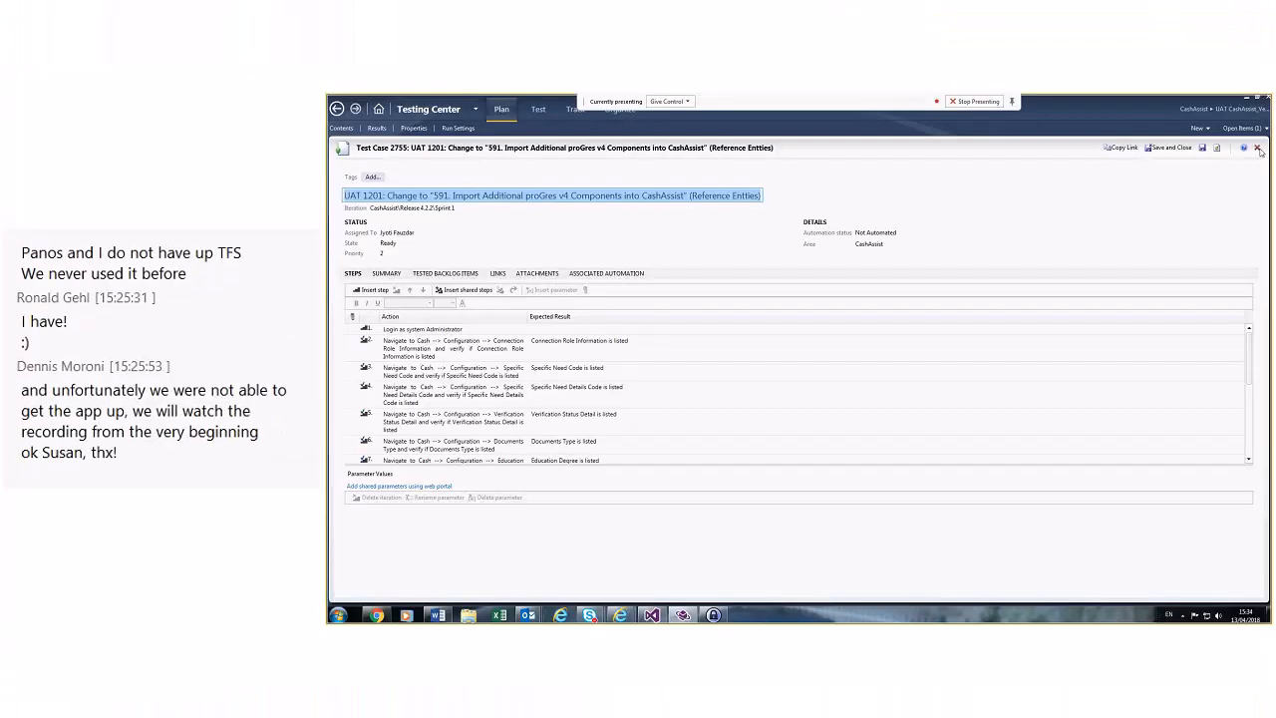
# Step: Close test case 2755 and open test case 2771 from suite 1203, Validate a Cash Plan
pyautogui.click(1249, 76)
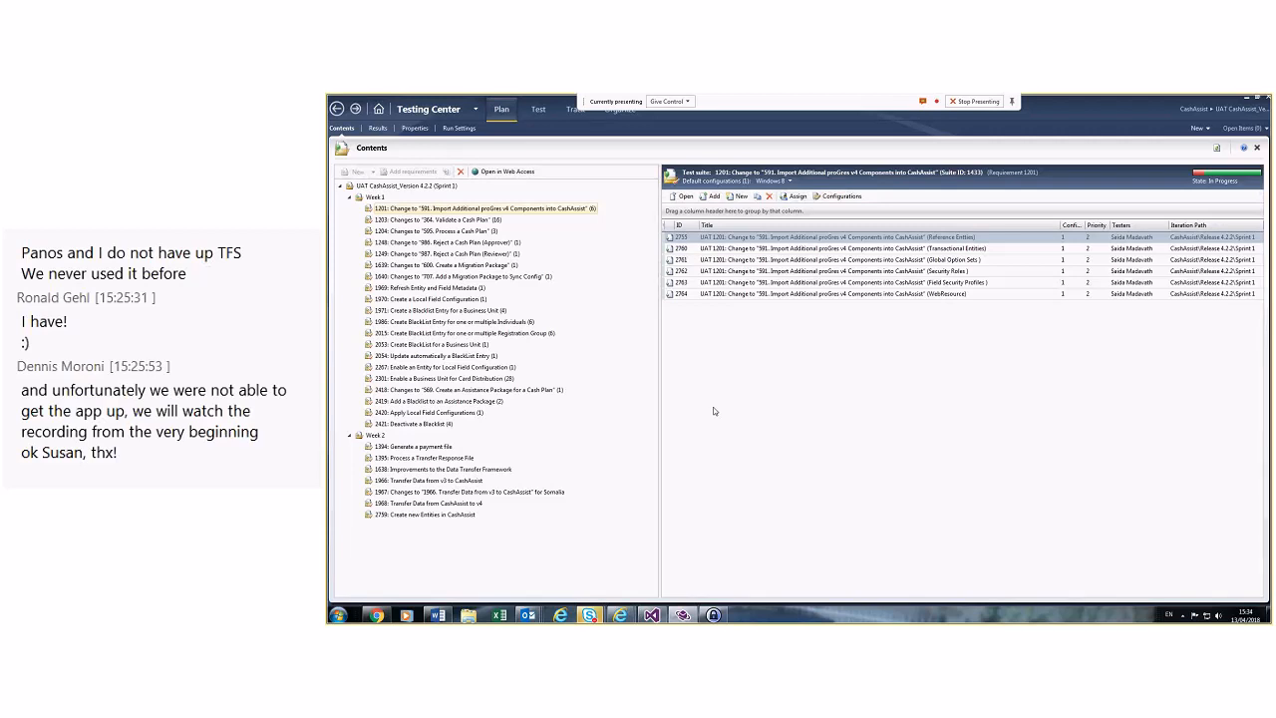
pyautogui.click(440, 221)
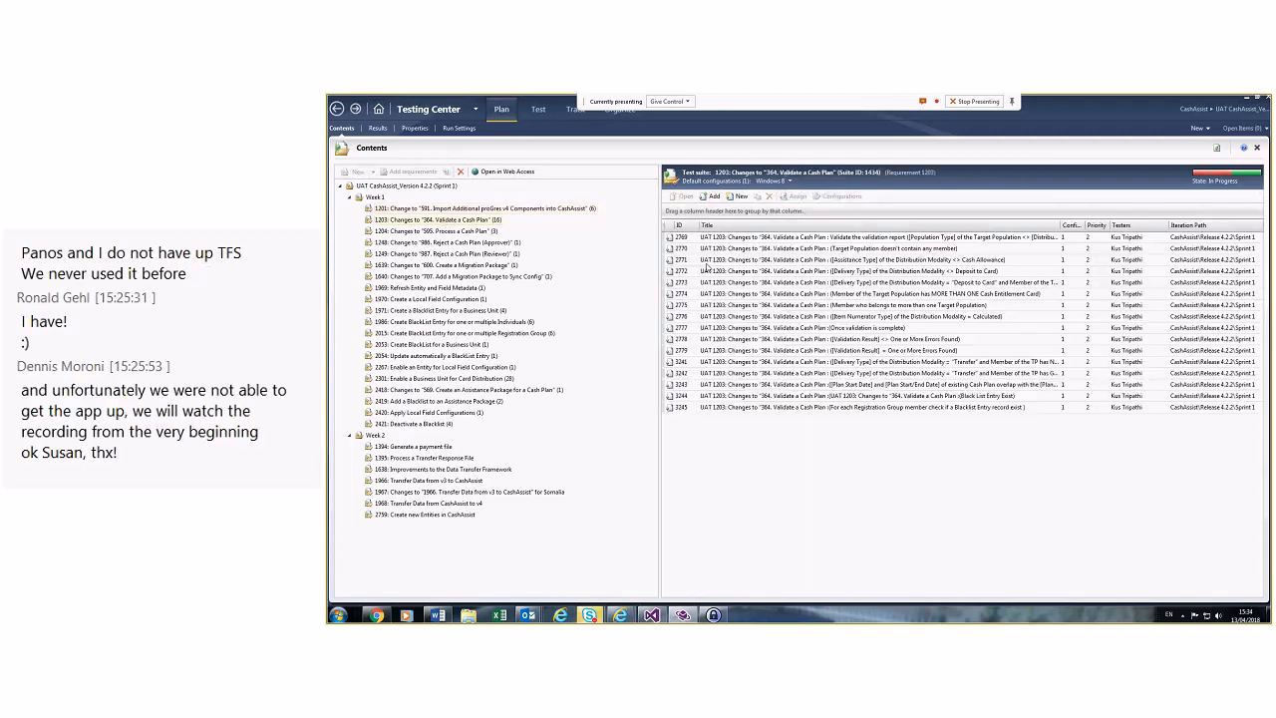
pyautogui.doubleClick(707, 261)
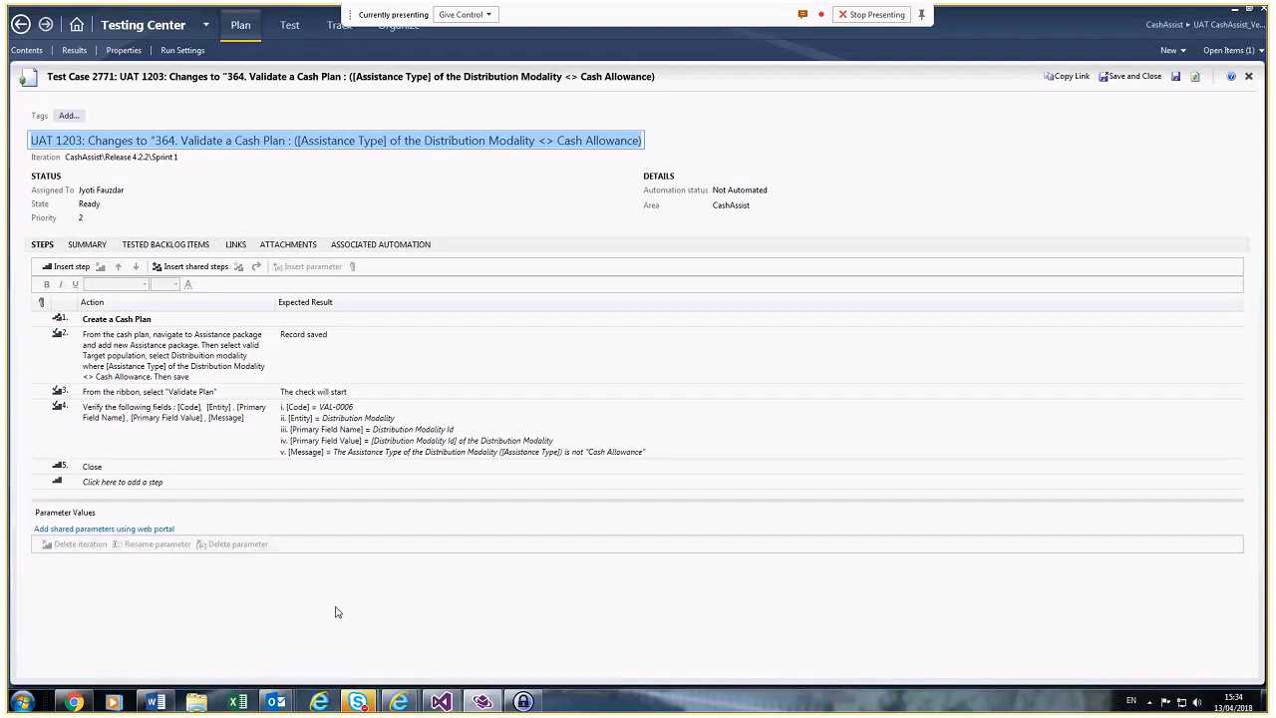
pyautogui.click(399, 702)
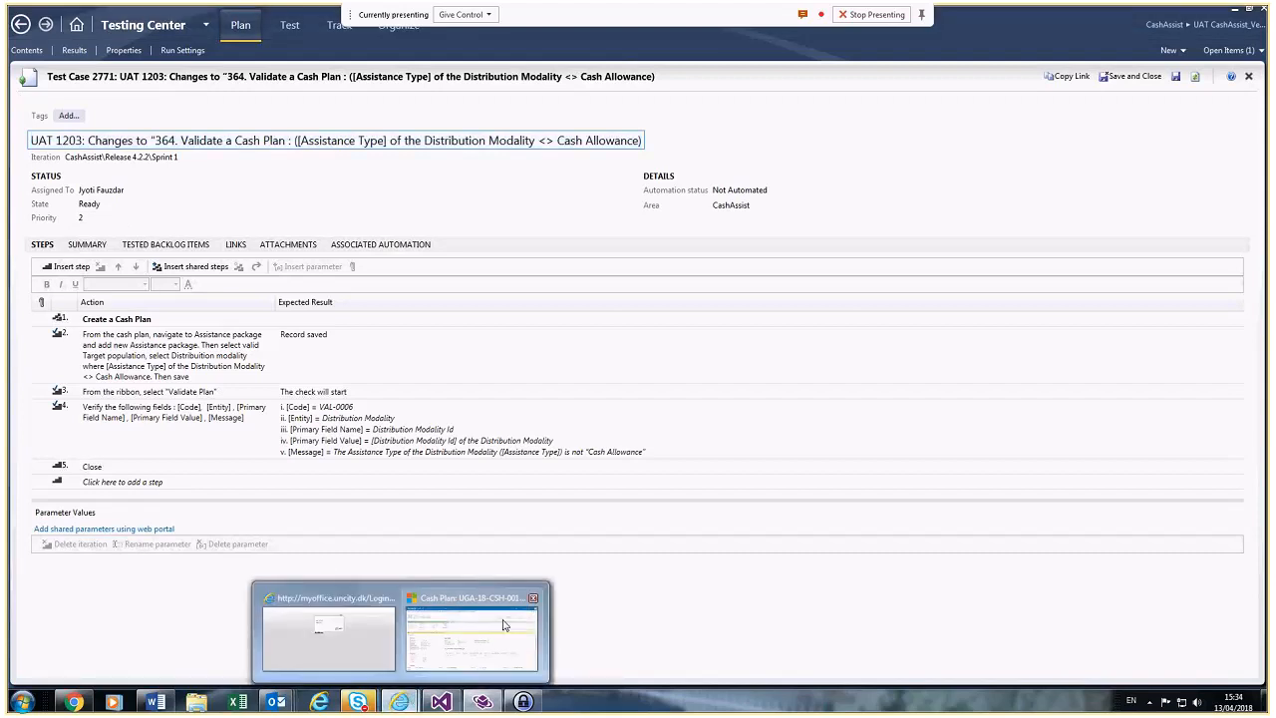
pyautogui.click(503, 625)
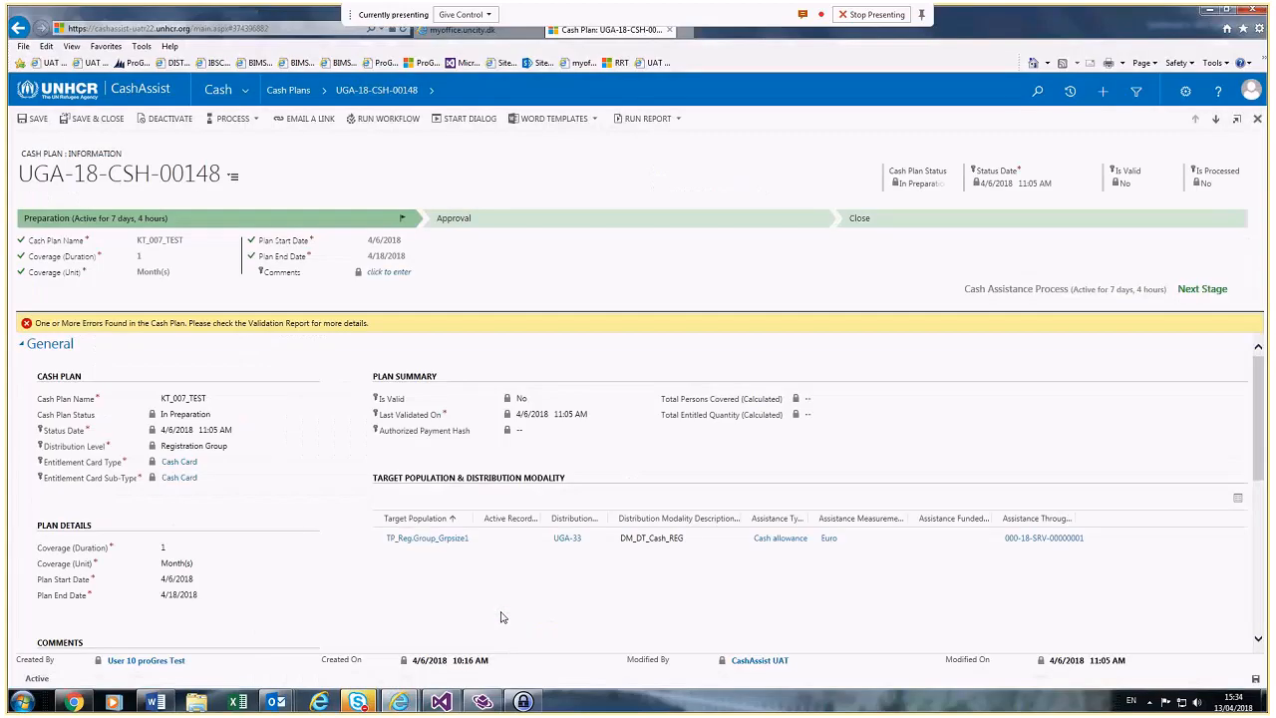
pyautogui.click(495, 703)
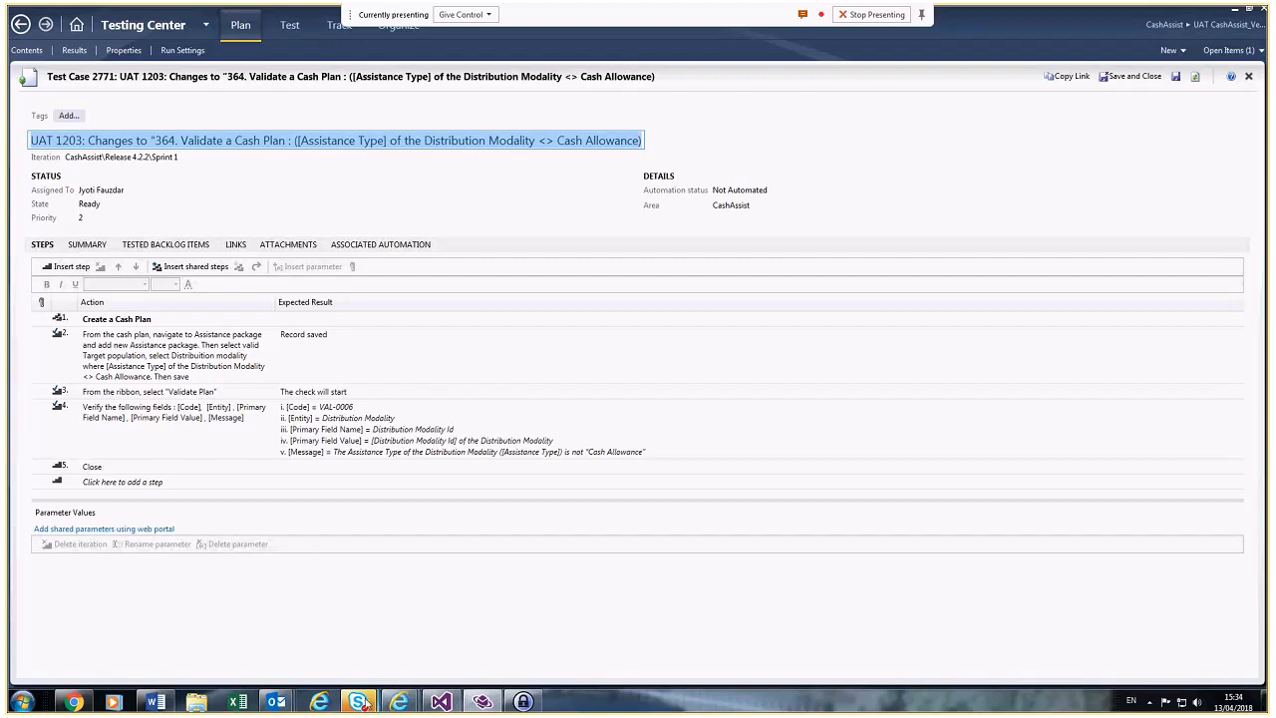
# Step: Bring the Skype meeting forward and read its new chat messages, including 'lost you all'
pyautogui.click(379, 704)
pyautogui.click(391, 683)
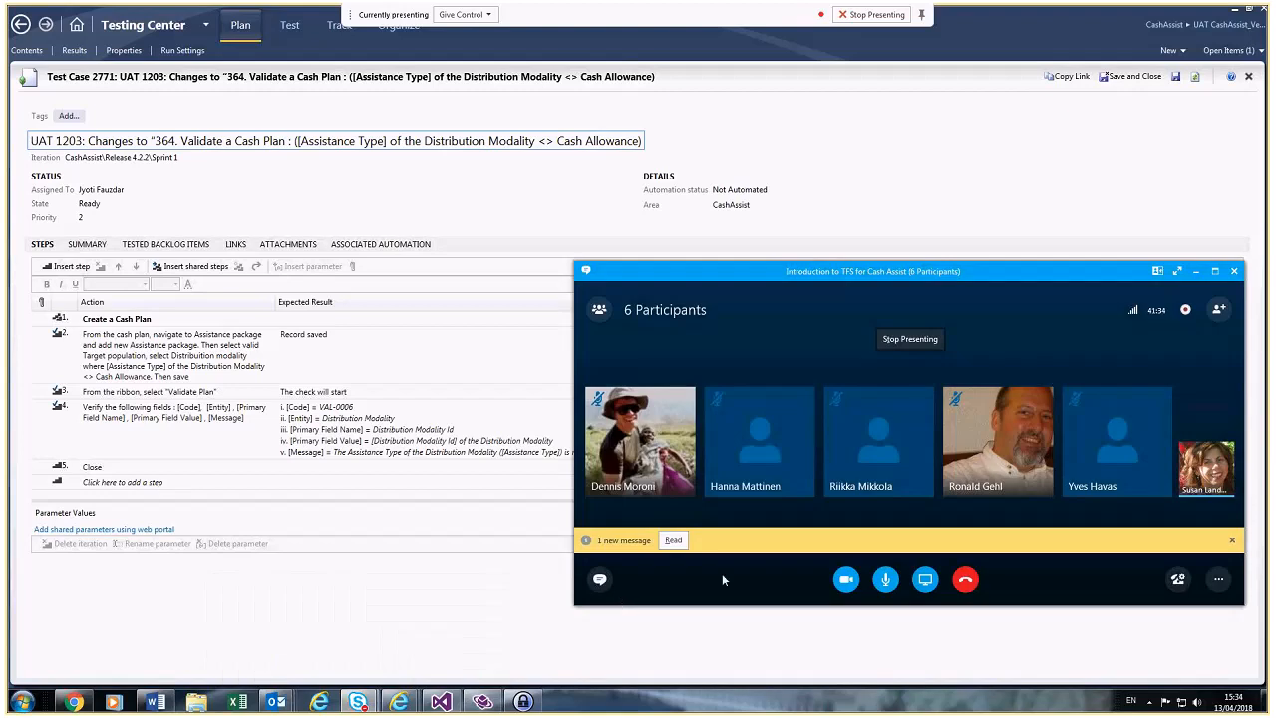
pyautogui.click(674, 540)
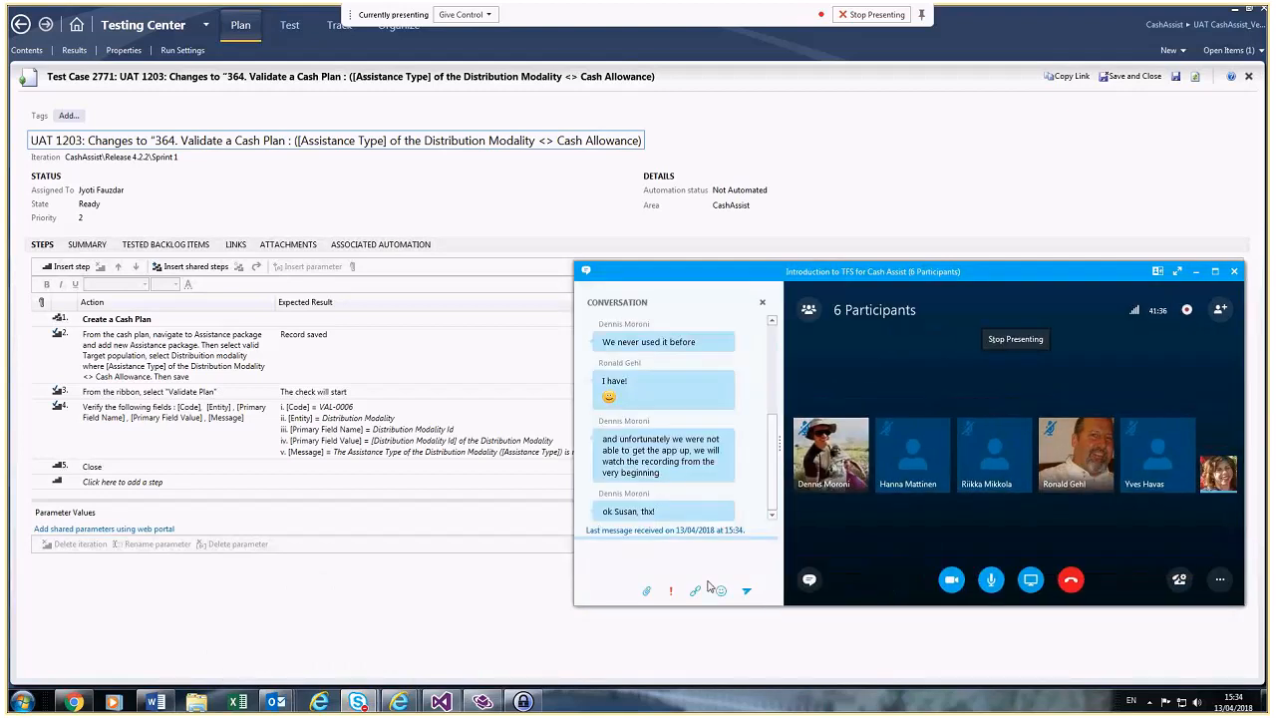
pyautogui.click(762, 302)
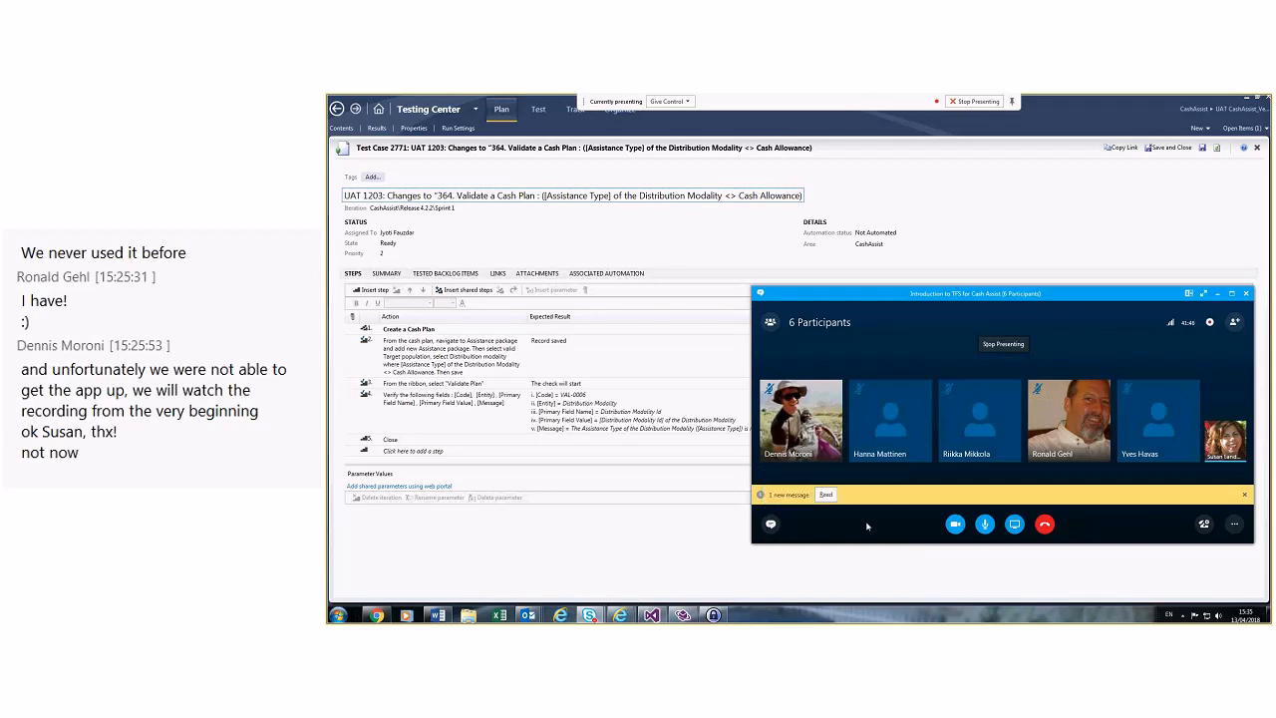
pyautogui.click(826, 495)
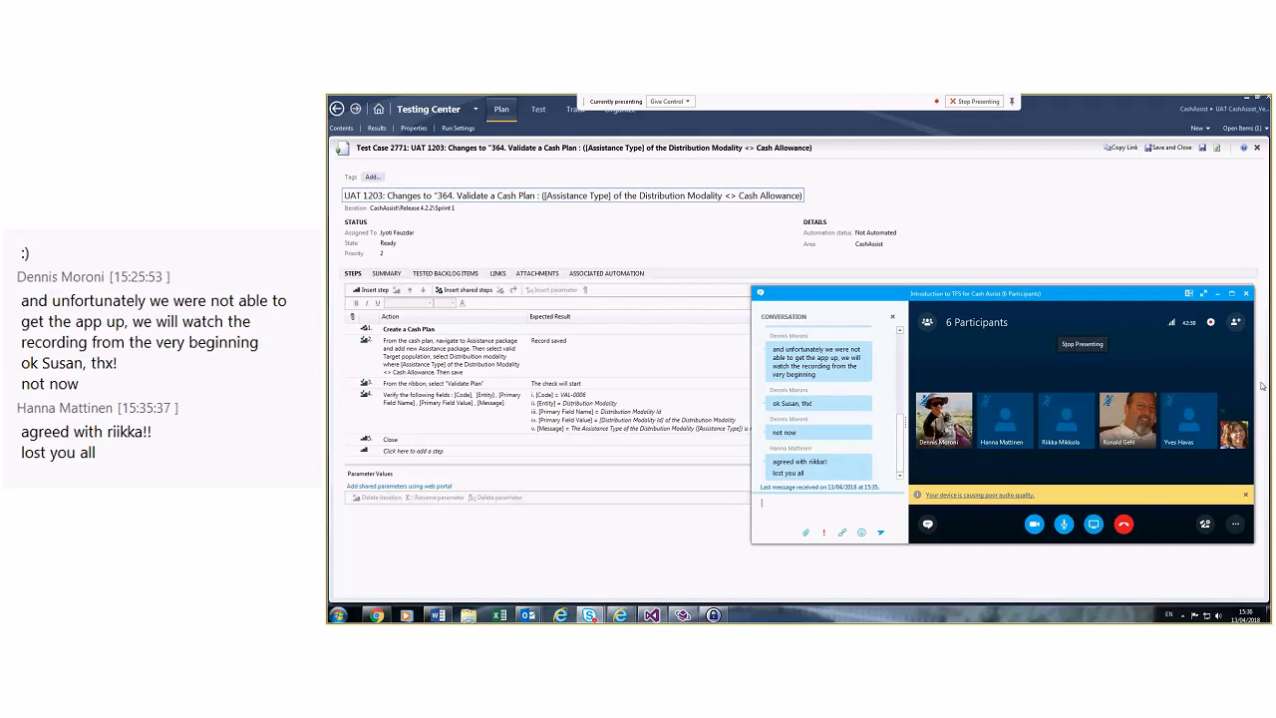
# Step: Dismiss the poor audio quality warning and close the participant actions menu unused
pyautogui.click(1246, 496)
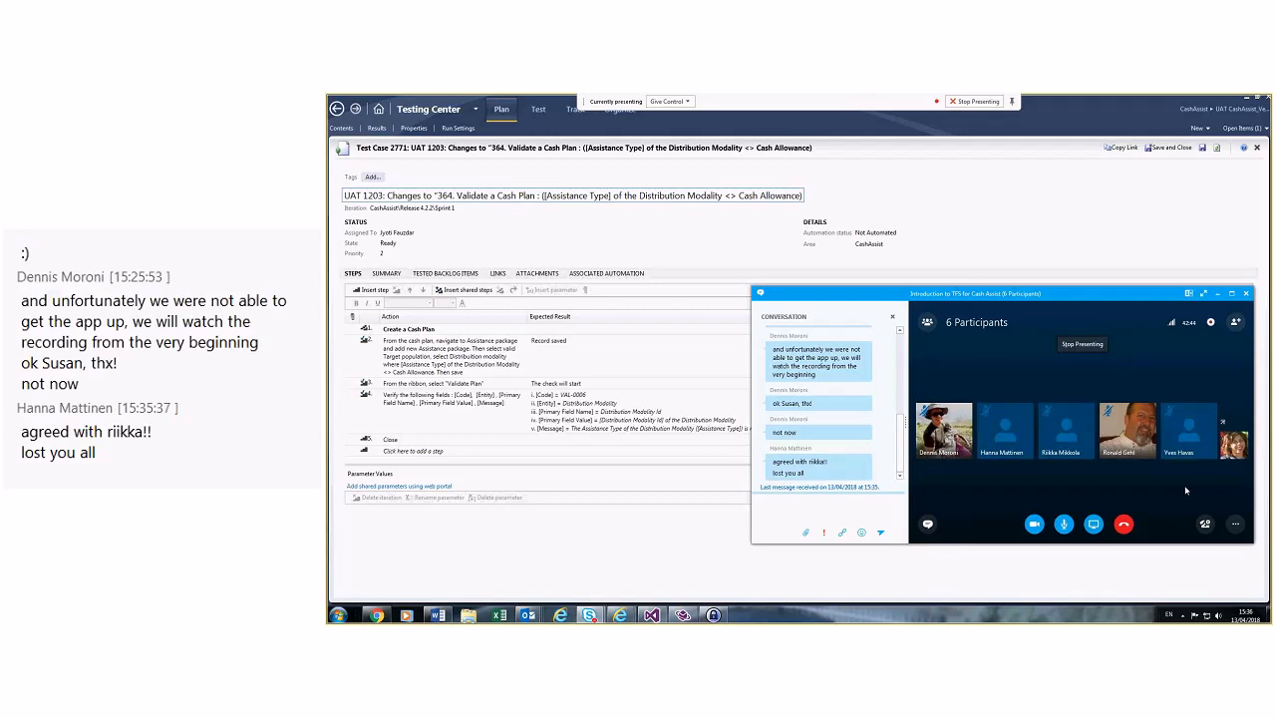
pyautogui.moveTo(1210, 322)
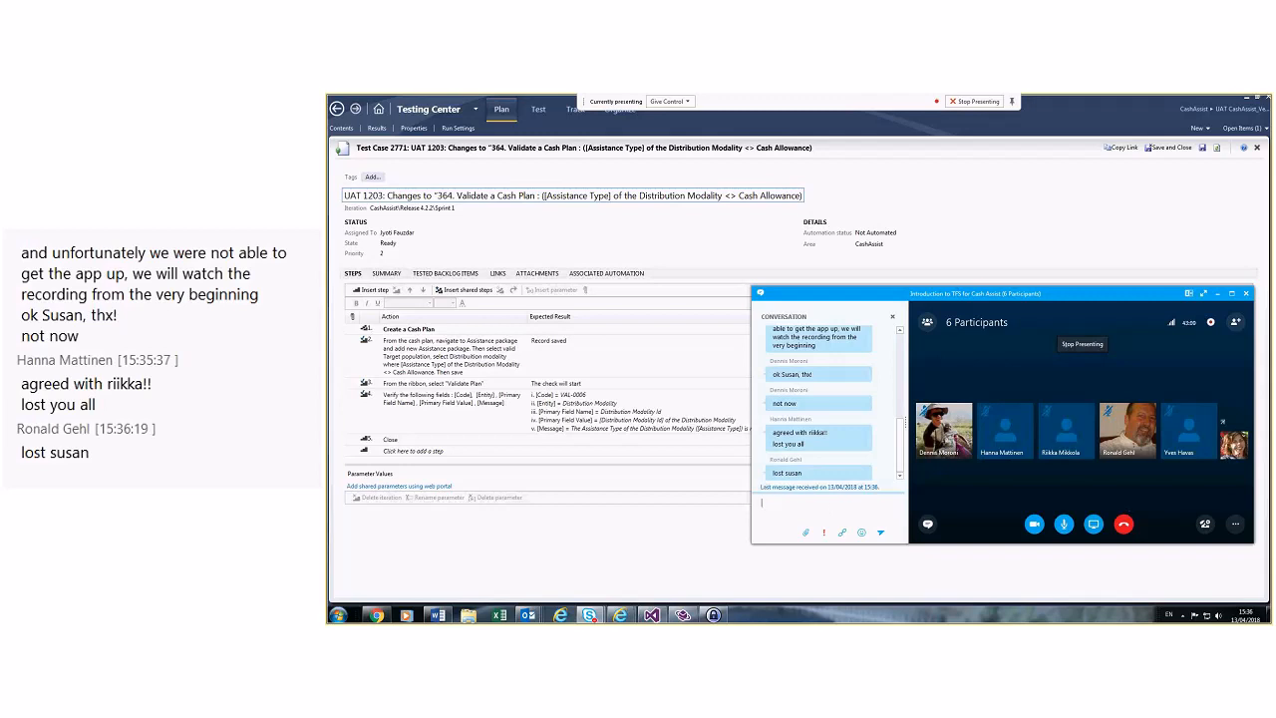
pyautogui.rightClick(1235, 452)
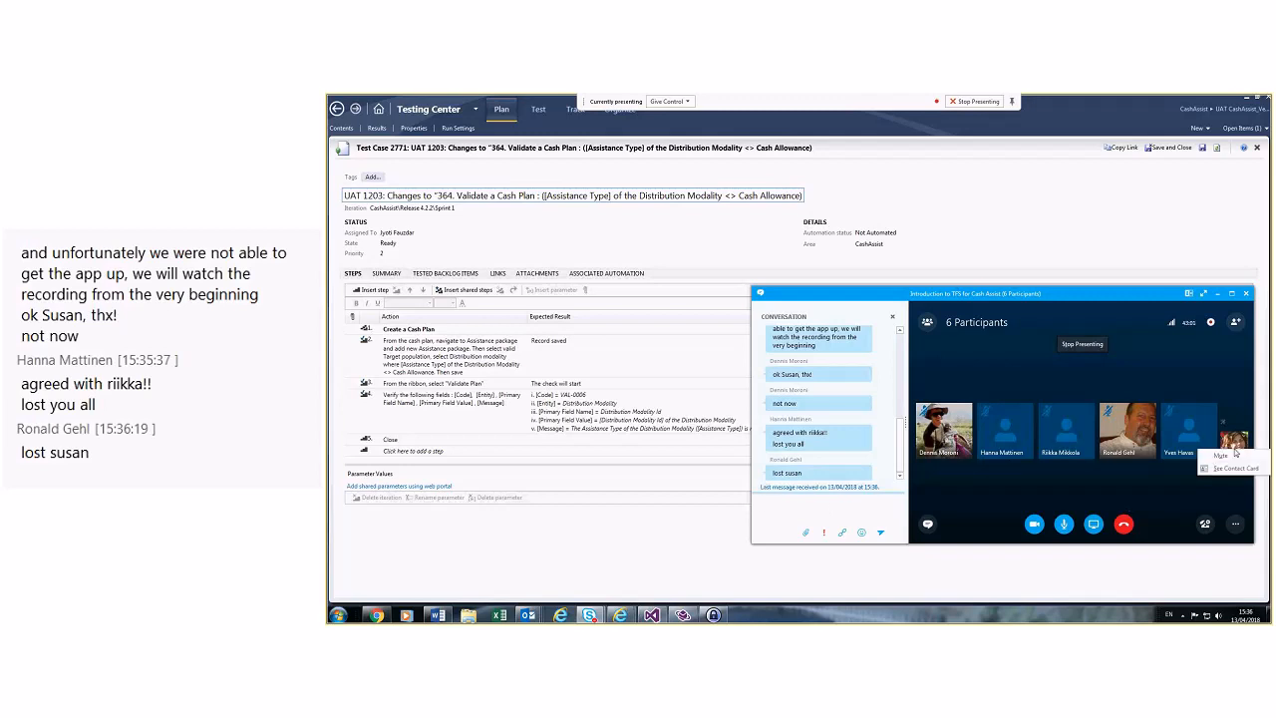
pyautogui.click(1129, 485)
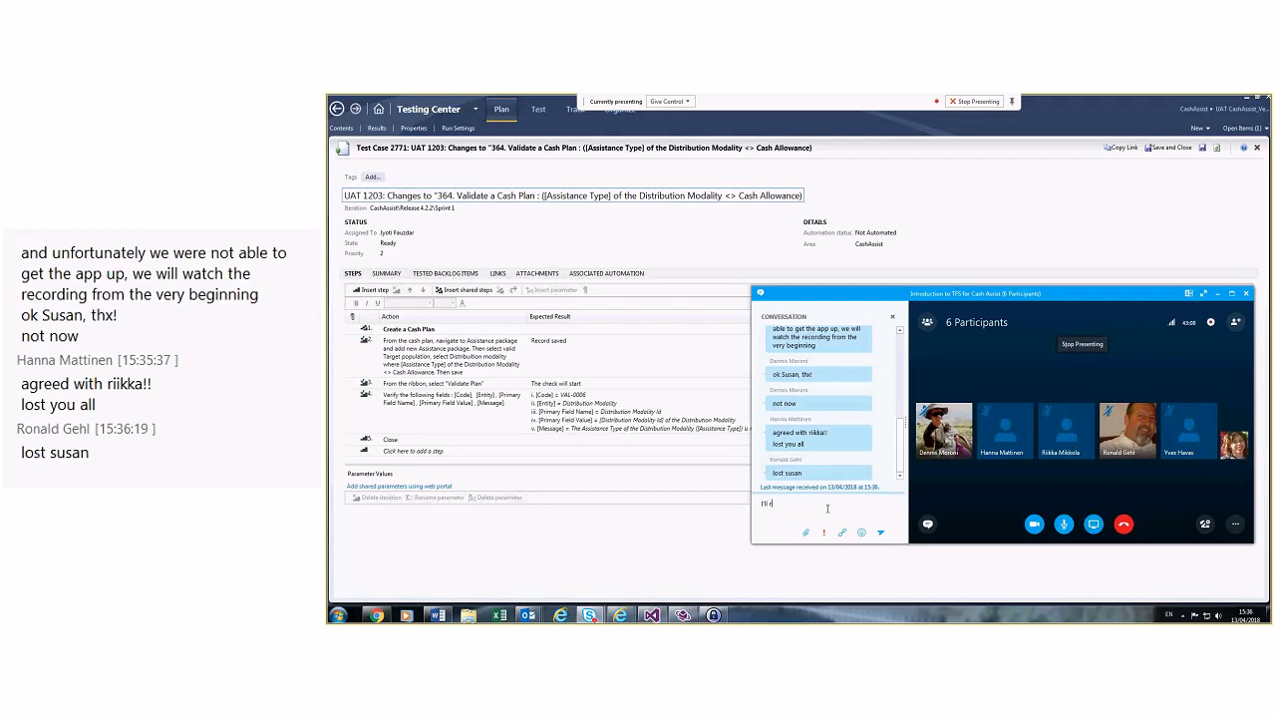
# Step: Post 'I'll rejoin' in the meeting chat and hang up the call
pyautogui.write('ejoin')
pyautogui.press('Return')
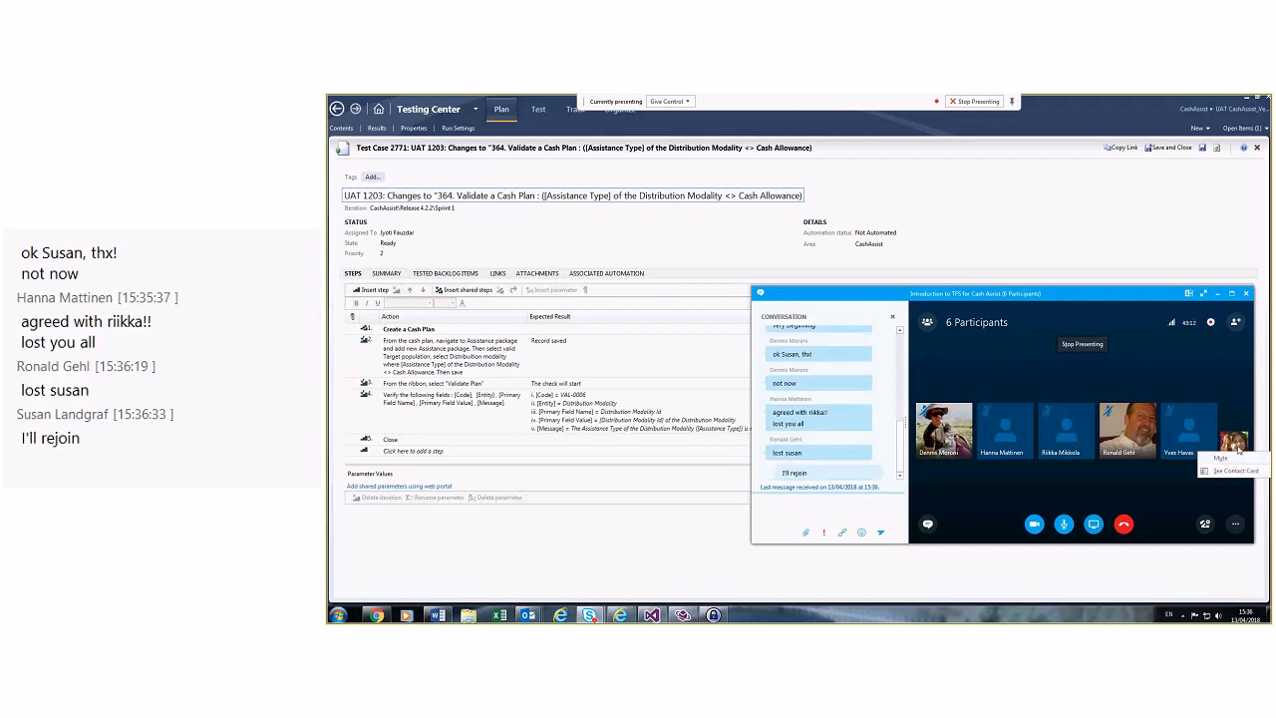
pyautogui.click(1124, 524)
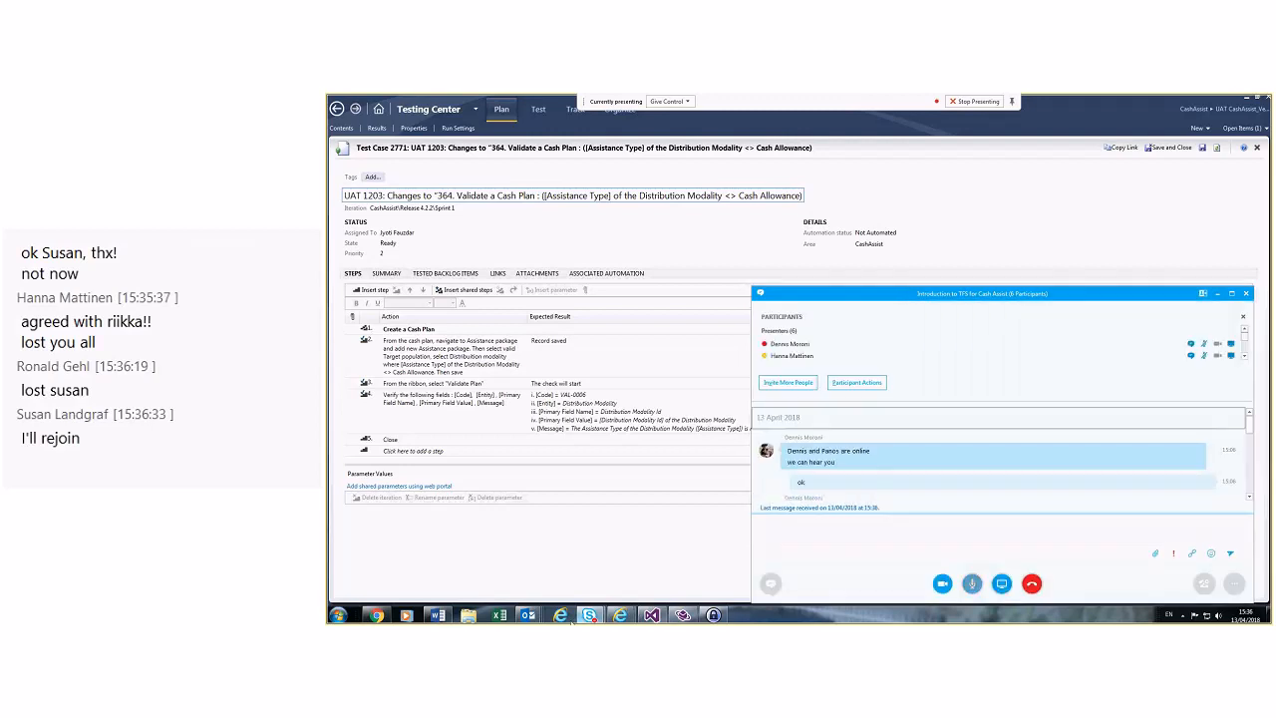
# Step: Bring Outlook forward and open the Introduction to TFS for Cash Assist meeting
pyautogui.moveTo(528, 616)
pyautogui.click(406, 576)
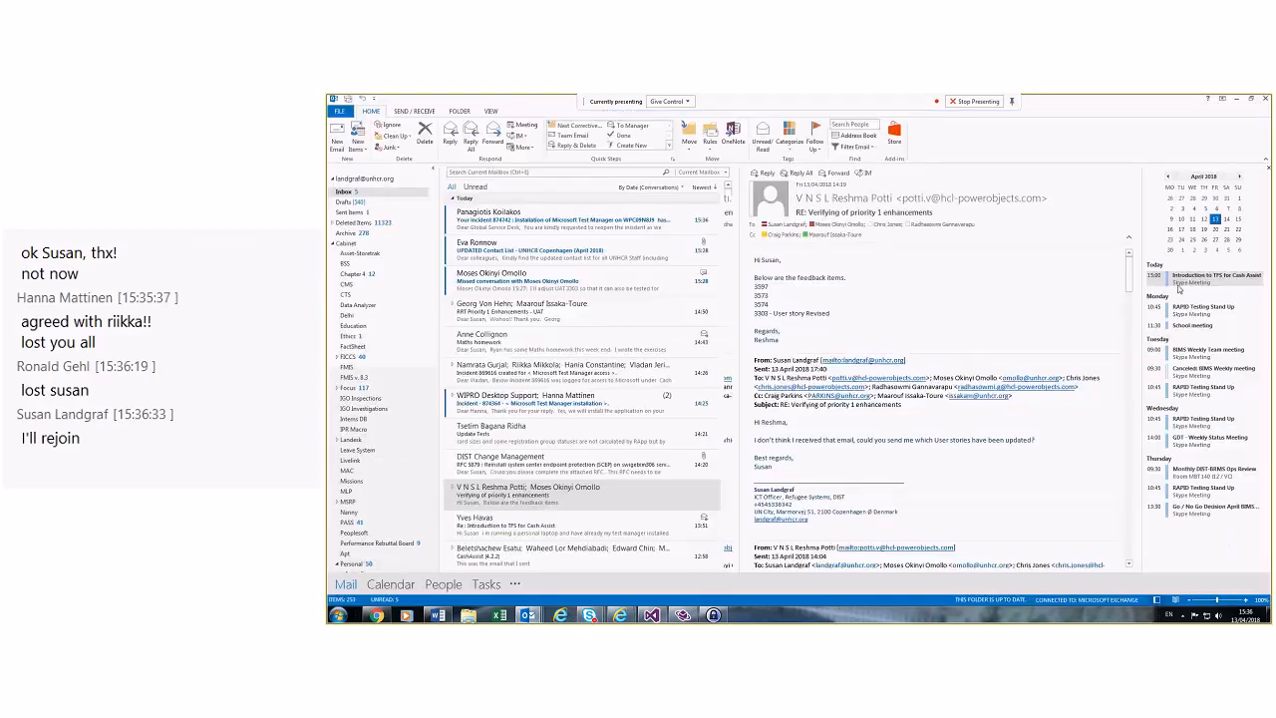
pyautogui.doubleClick(1179, 284)
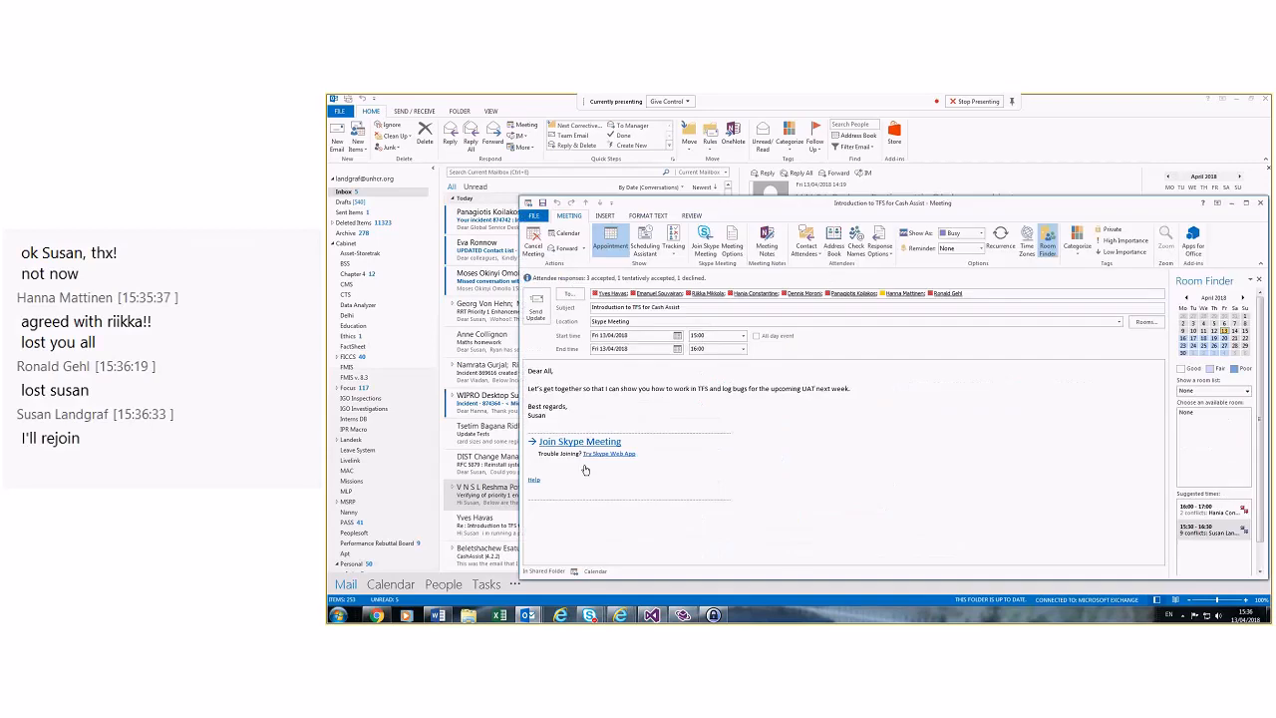
# Step: Rejoin the meeting as a Skype for Business call and move its window up-left
pyautogui.click(588, 442)
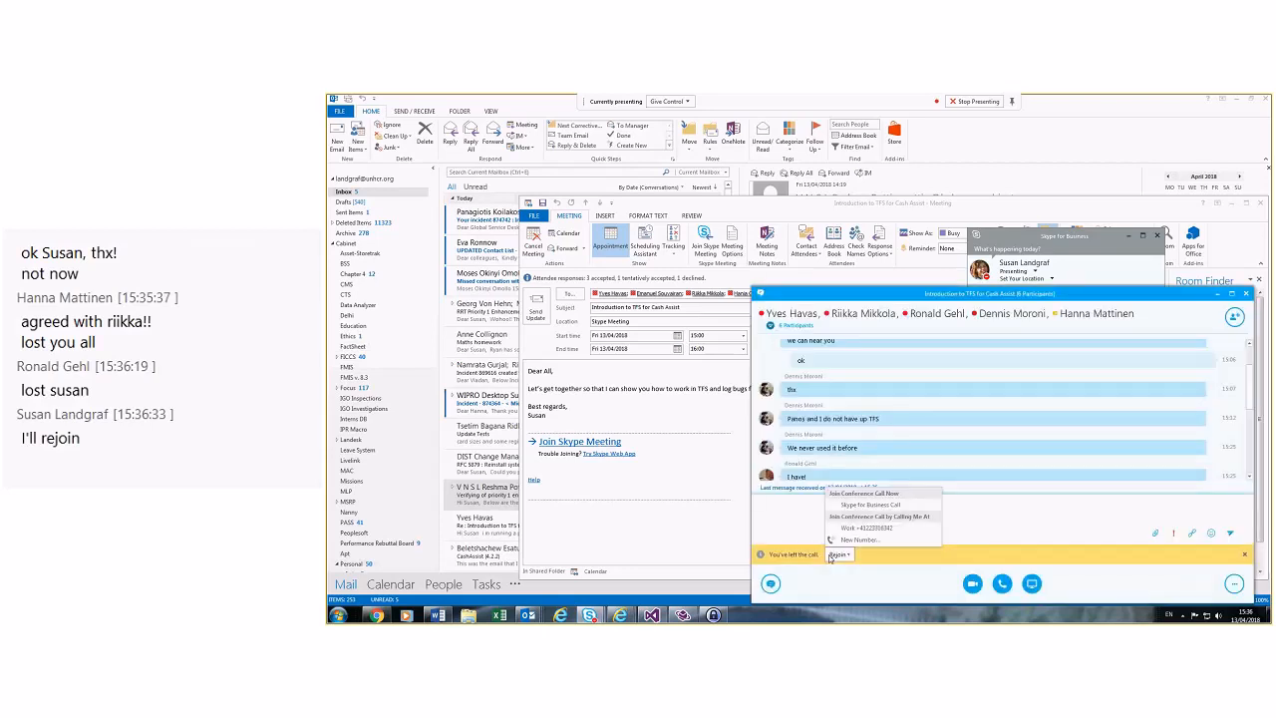
pyautogui.click(839, 554)
pyautogui.click(845, 507)
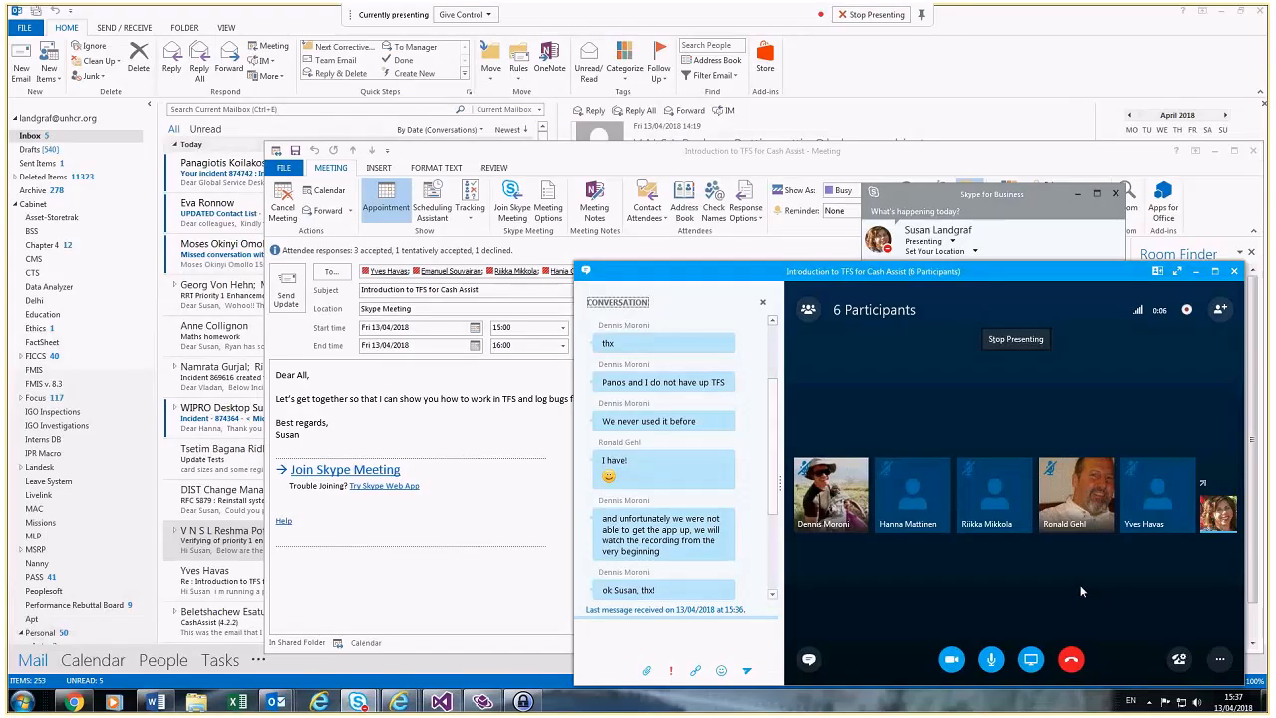
pyautogui.moveTo(1093, 276); pyautogui.dragTo(987, 214)
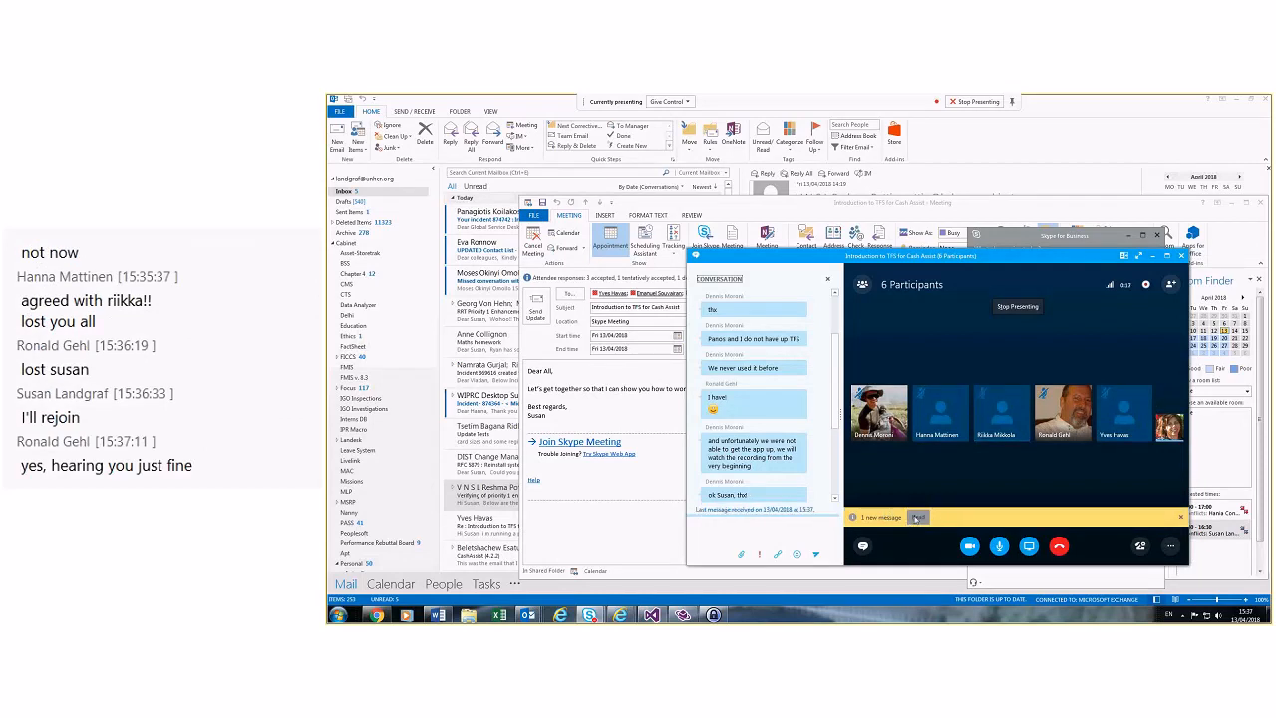
# Step: Read the new 'thanks' chat message, then leave the meeting call
pyautogui.click(917, 517)
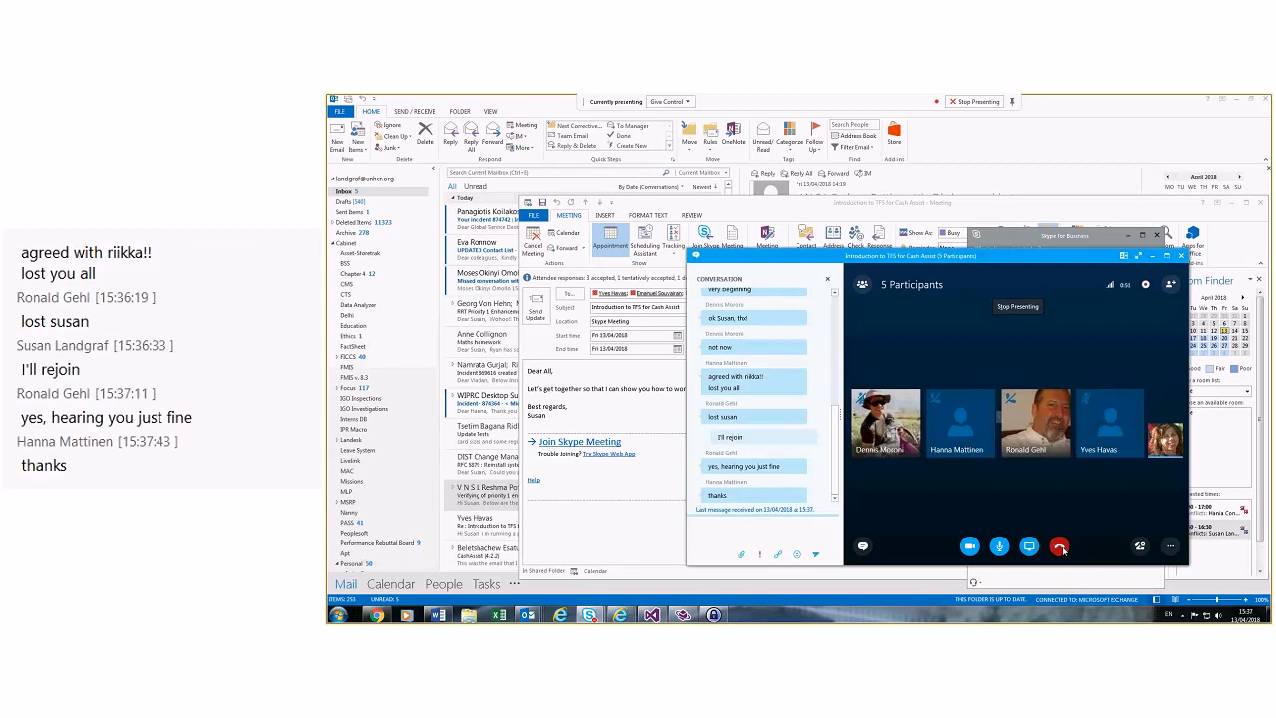
pyautogui.click(1060, 547)
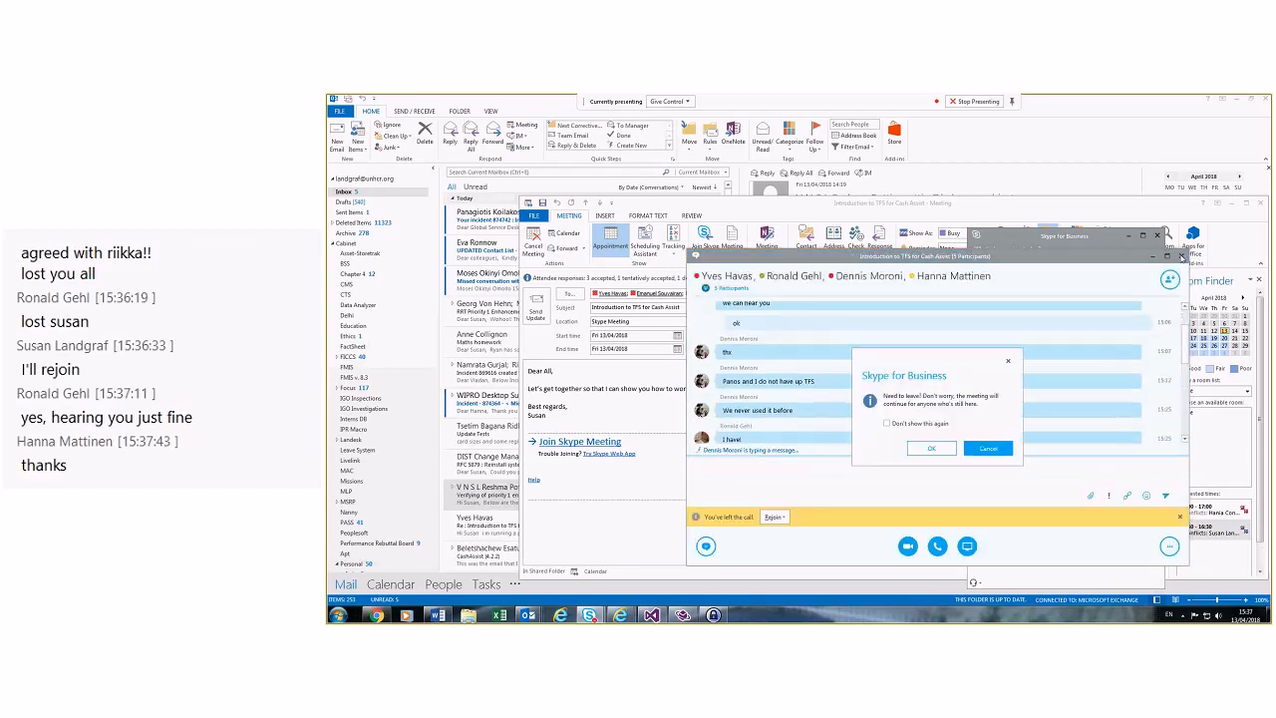